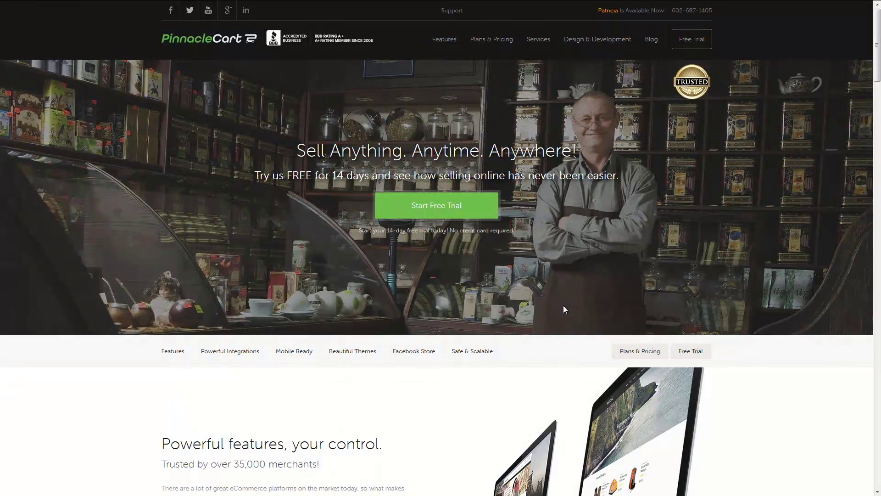
Start a free trial and select and activate the Electric Zebra design
click(427, 210)
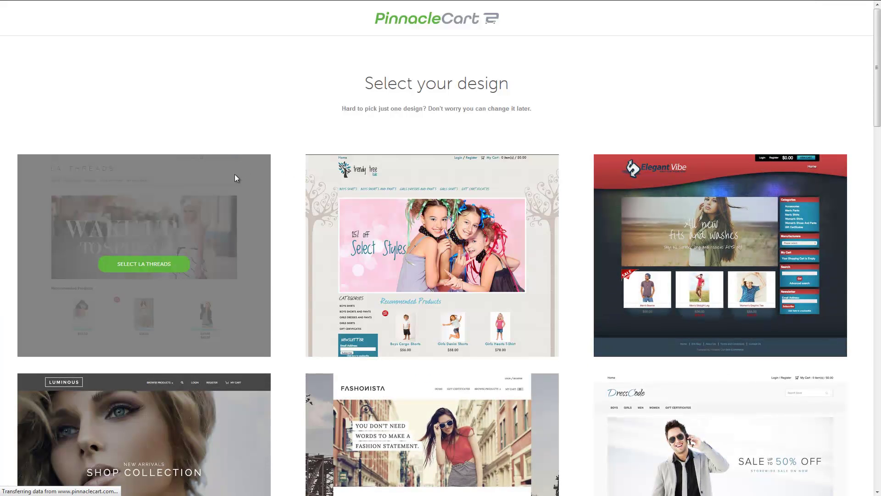
scroll(232, 180, down, 1)
scroll(233, 180, down, 1)
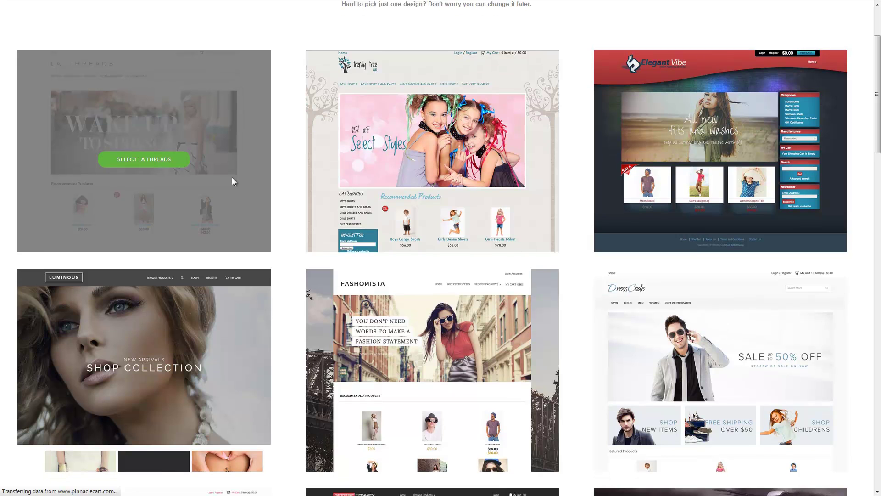
scroll(233, 177, down, 2)
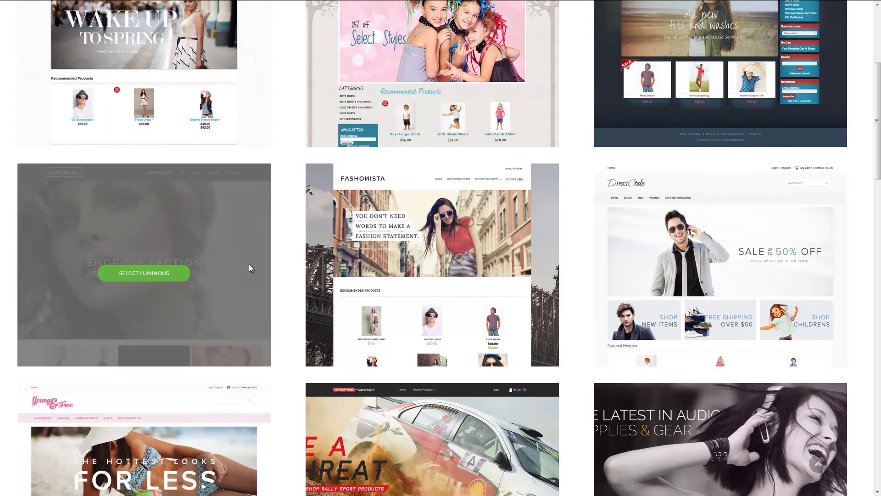
scroll(250, 265, down, 4)
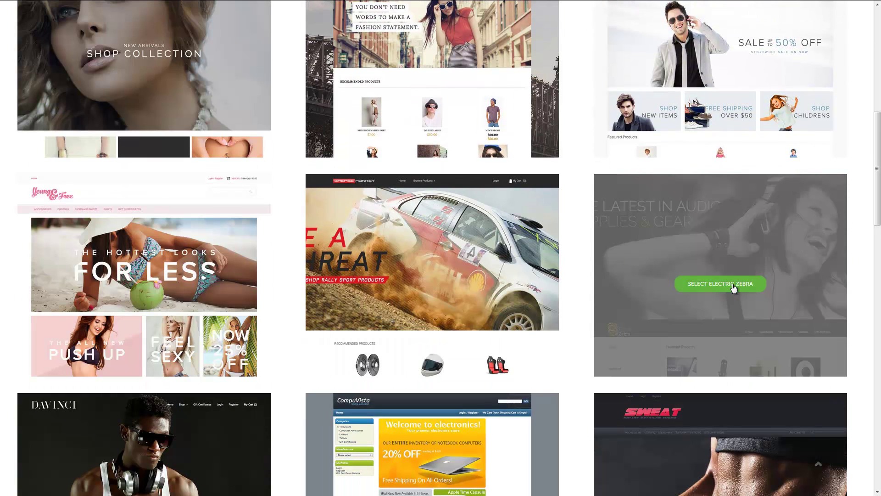
click(734, 288)
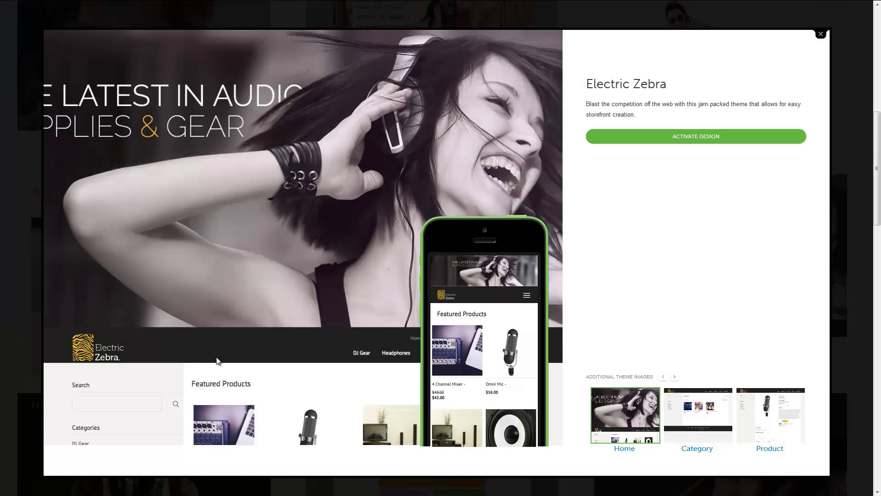
click(678, 142)
Enter the store name 'Authentic Style Incorporated' and the account e-mail address
click(339, 179)
text(Authentic Style Incorporated)
click(305, 235)
key(Tab)
Fill in the owner's first and last name and submit the signup to create the store
key(Tab)
click(395, 331)
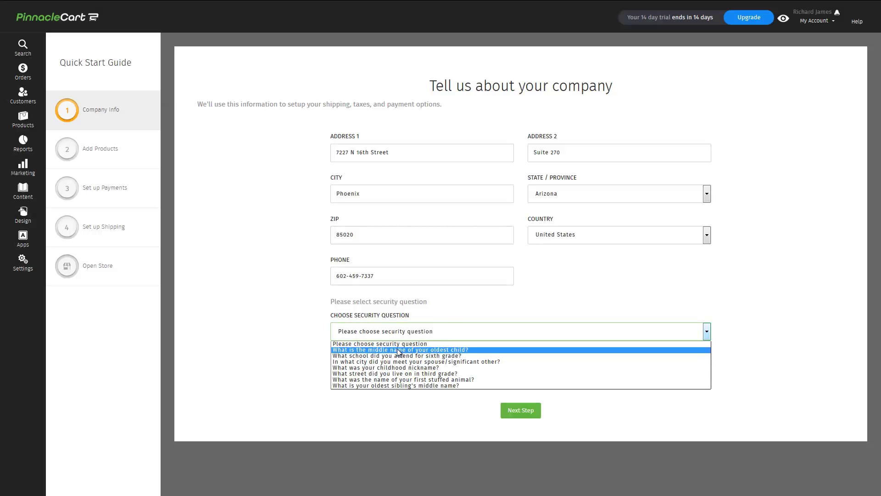
Choose a security question, enter its answer, and submit the company information
click(398, 350)
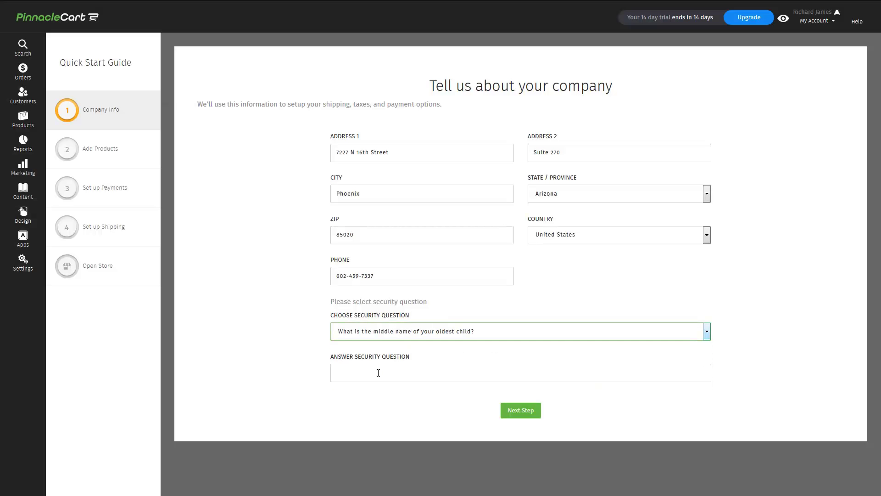
click(378, 371)
click(525, 412)
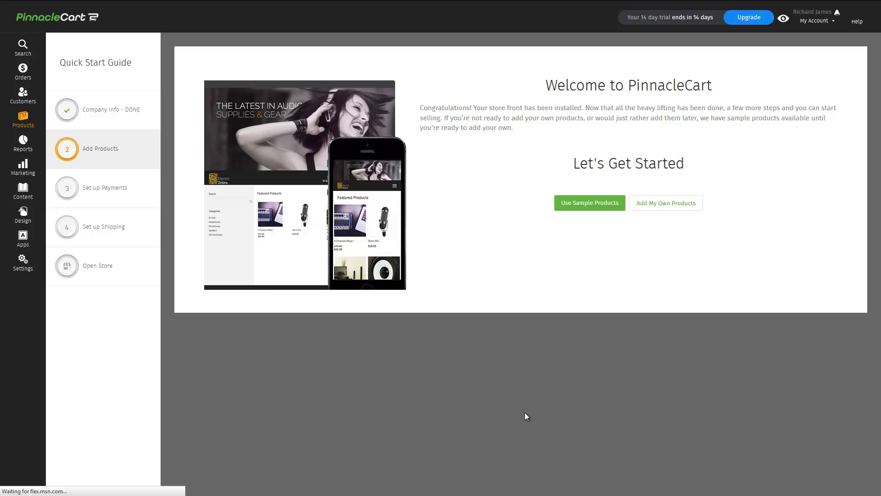
Load the sample products and switch PayPal Express off, leaving Stripe disabled
click(590, 205)
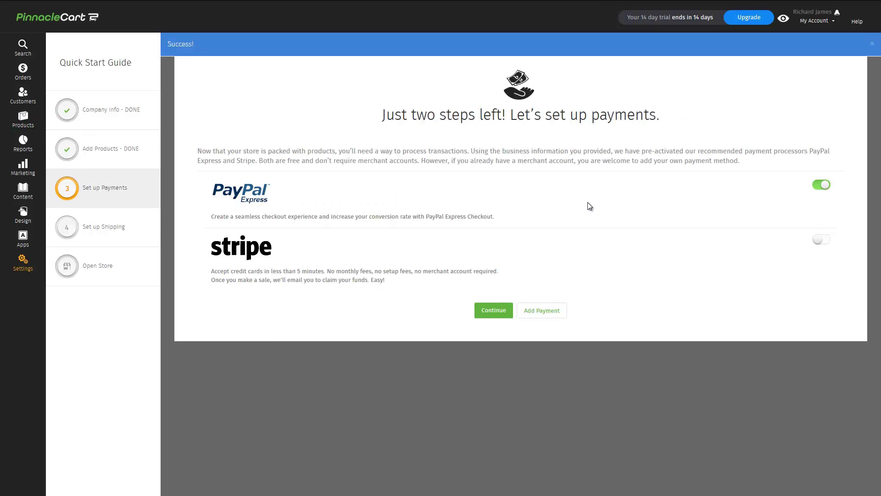
click(826, 184)
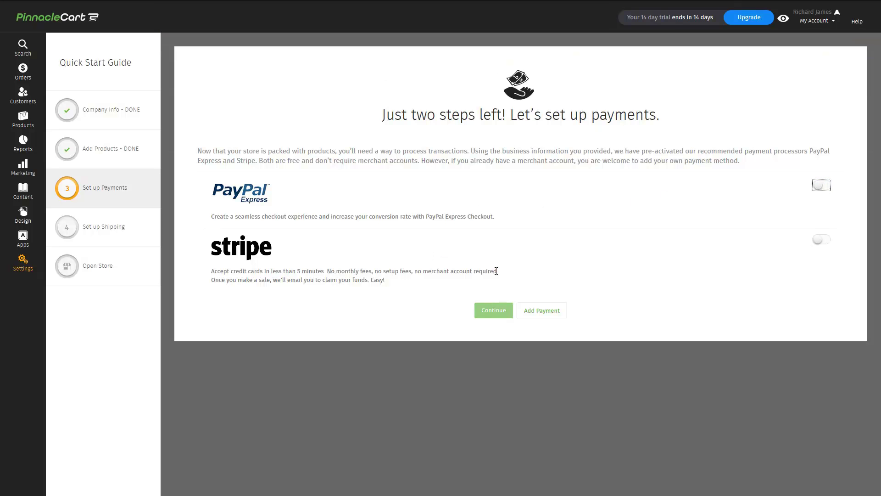
click(821, 240)
click(821, 239)
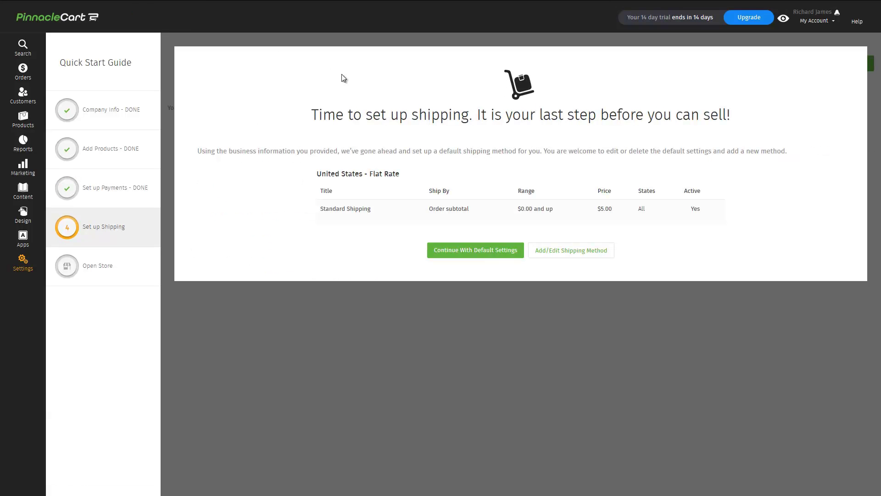
Add real-time UPS shipping methods for 2nd Day Air, 3 Day Select and Ground
click(580, 254)
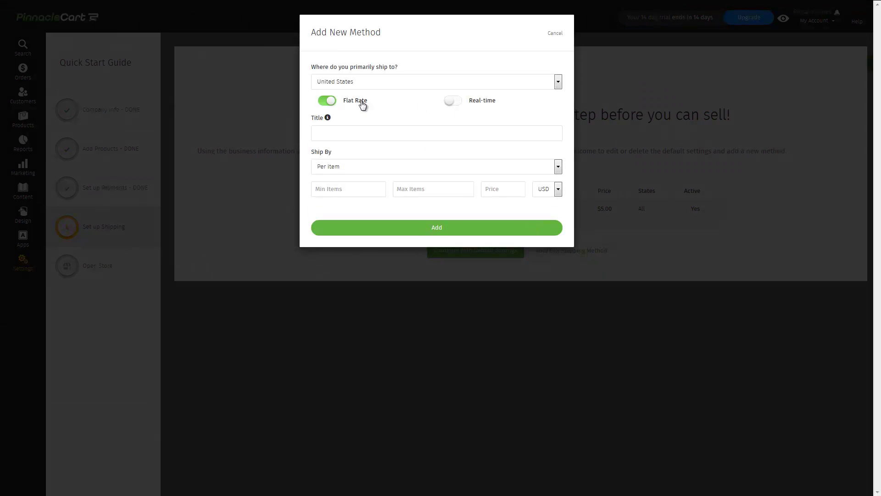
click(327, 101)
click(453, 103)
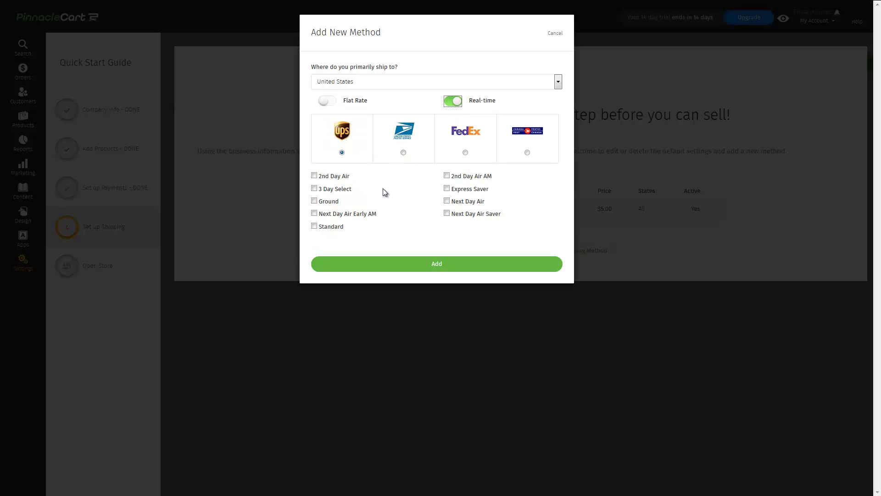
click(403, 152)
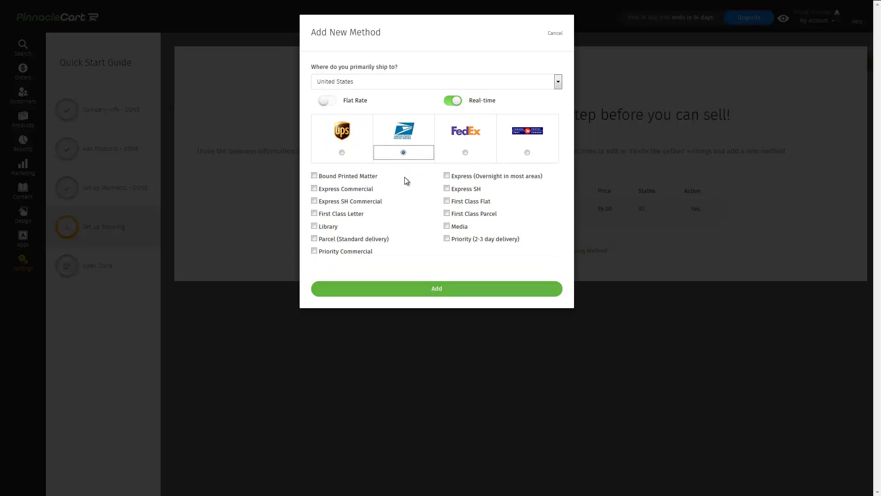
click(466, 152)
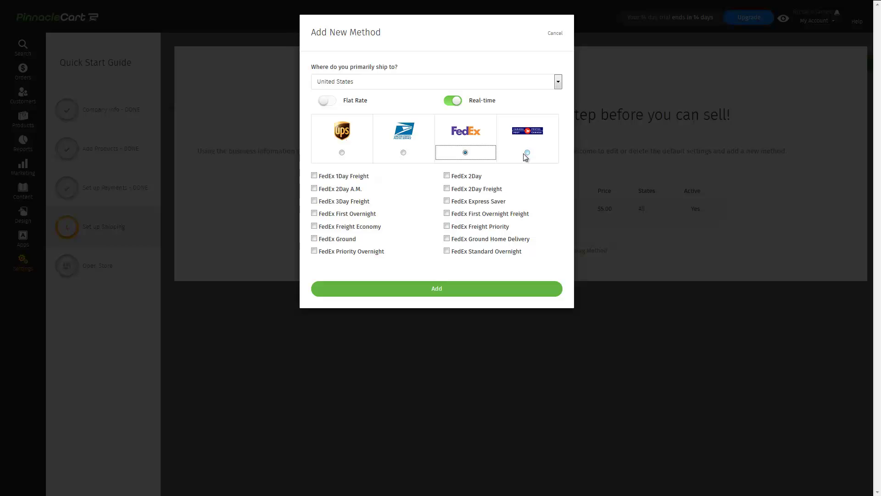
click(527, 153)
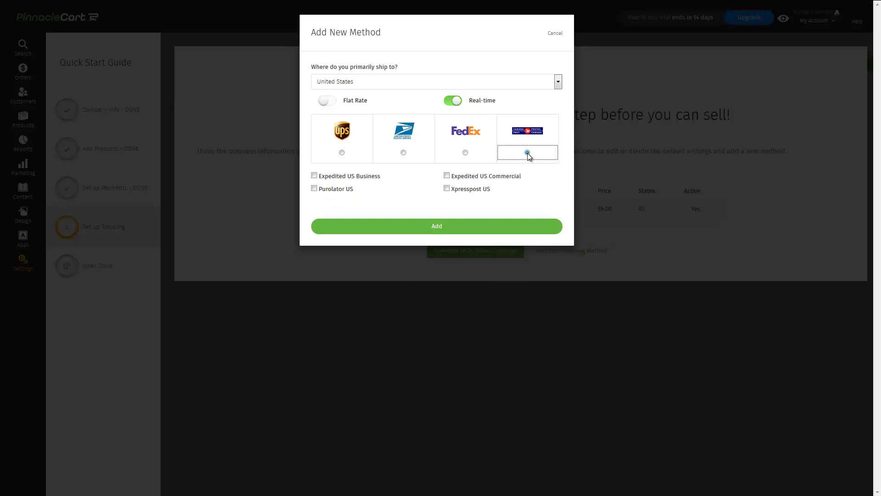
click(342, 153)
click(314, 176)
click(314, 189)
click(315, 201)
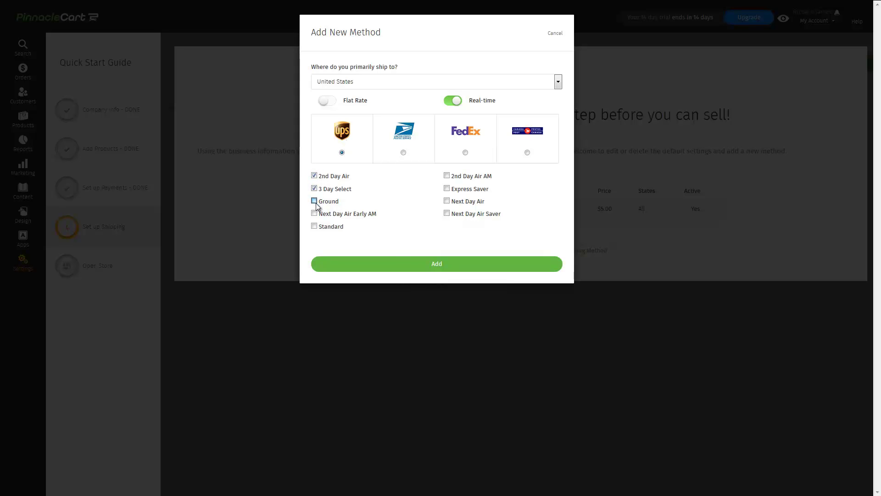
click(437, 264)
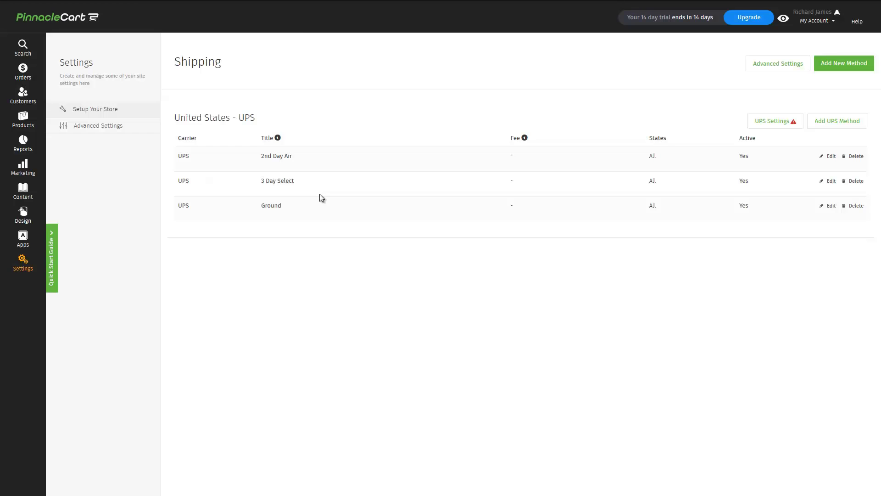
Save the UPS account settings with the XML access key, user ID and password
click(775, 120)
click(353, 106)
key(Tab)
key(Tab)
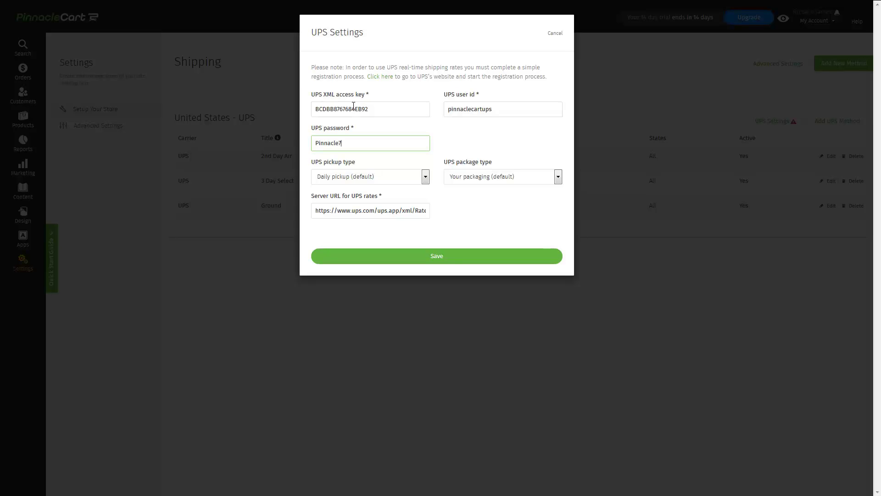
click(441, 259)
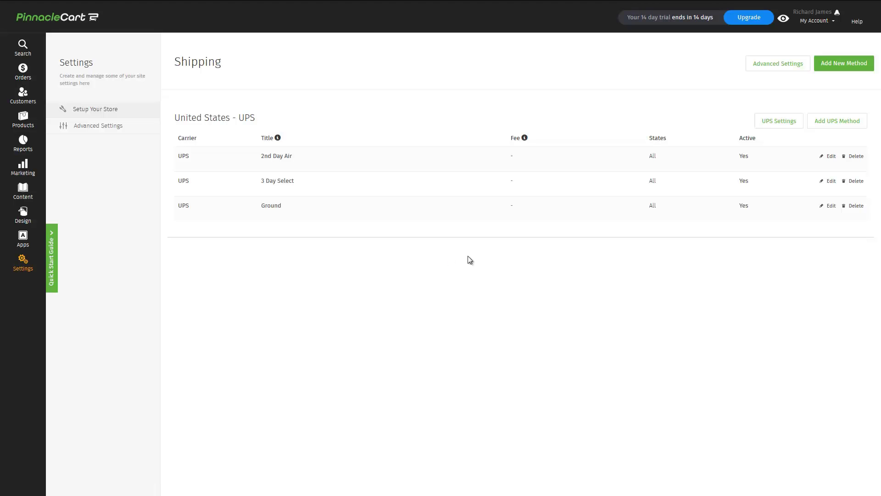
In advanced shipping settings, update the origin address phone number and save
click(777, 64)
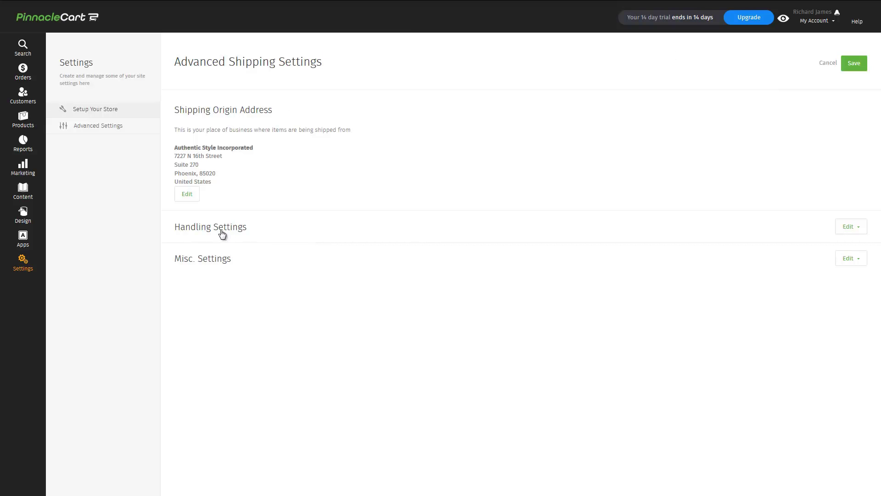
click(191, 195)
click(458, 190)
click(440, 231)
View the live storefront's 24 Channel Console product page and its $178.00 sale price
click(784, 21)
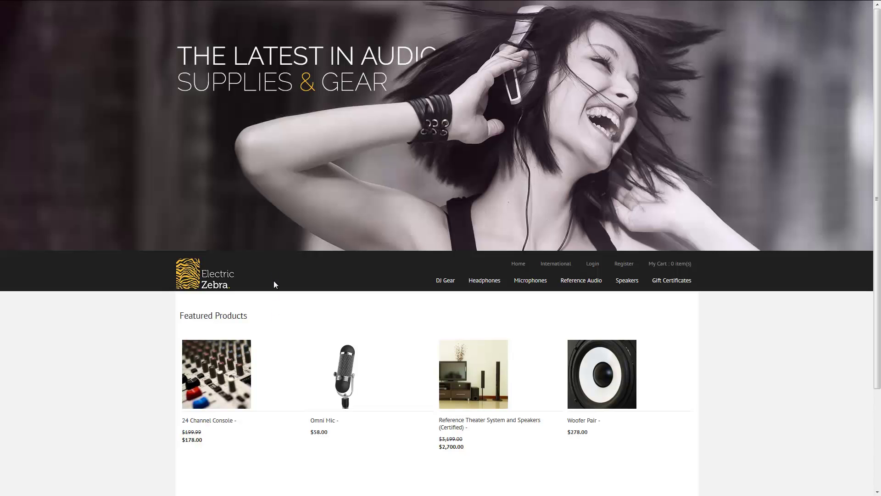
click(213, 377)
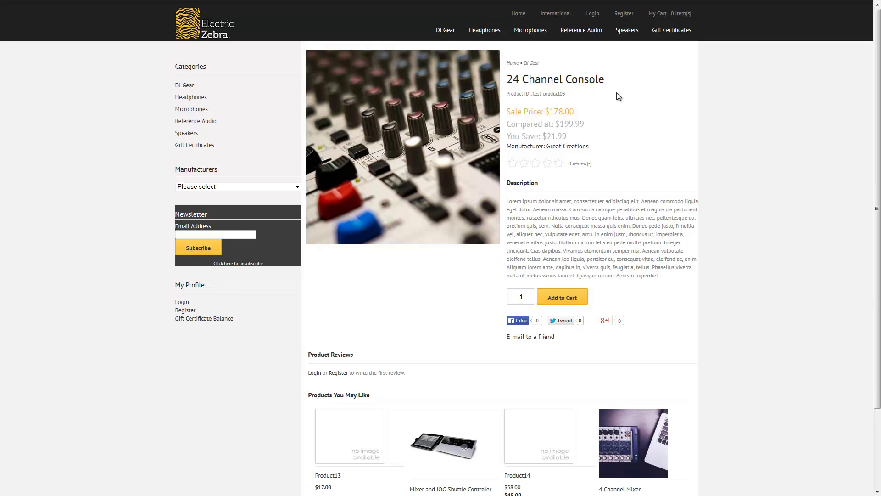
drag(565, 113, 547, 112)
click(592, 112)
Change the 24 Channel Console sale price to 149.99 in the admin and save
key(ctrl+Tab)
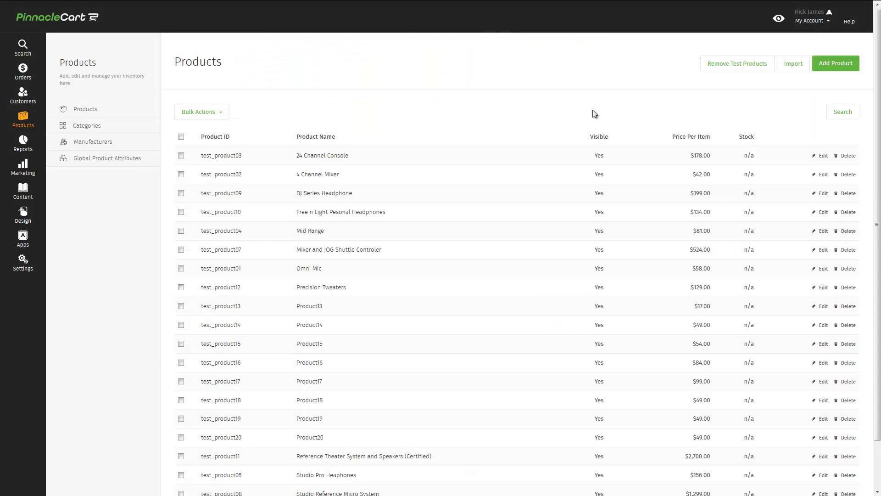
click(330, 156)
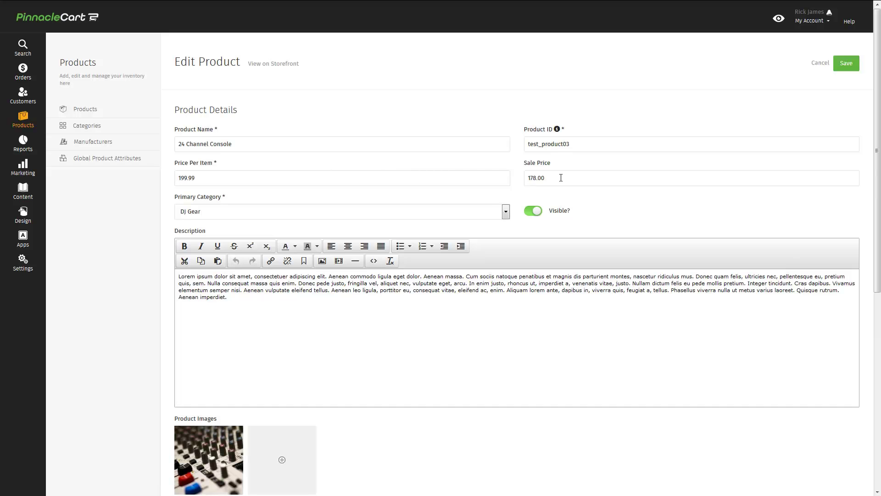
drag(560, 178, 504, 172)
text(149.99)
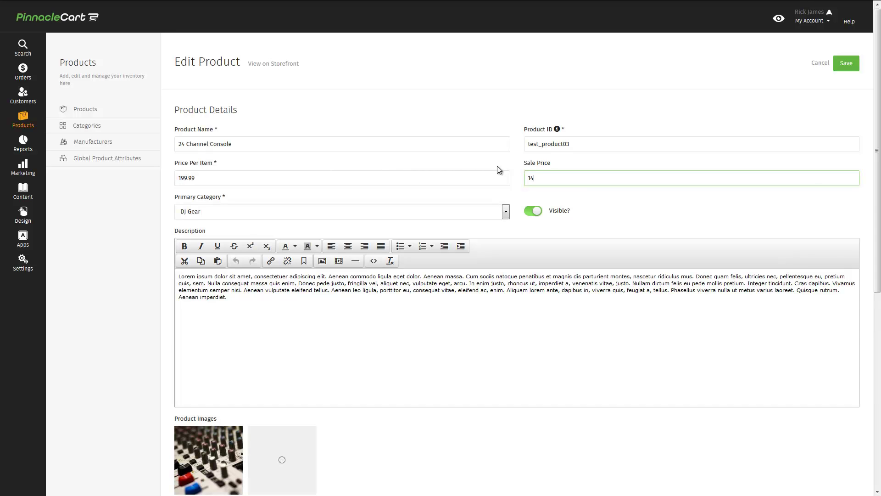
click(843, 70)
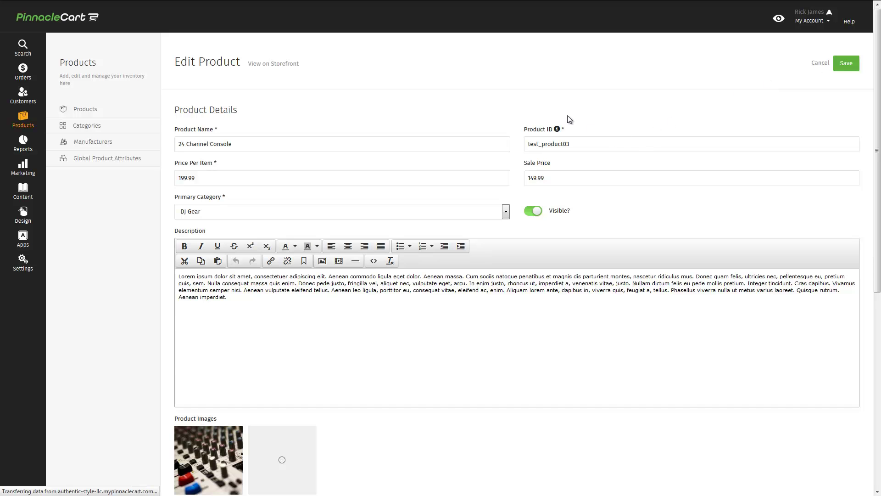
Confirm the $149.99 price on the storefront's DJ Gear category and home page
key(ctrl+Tab)
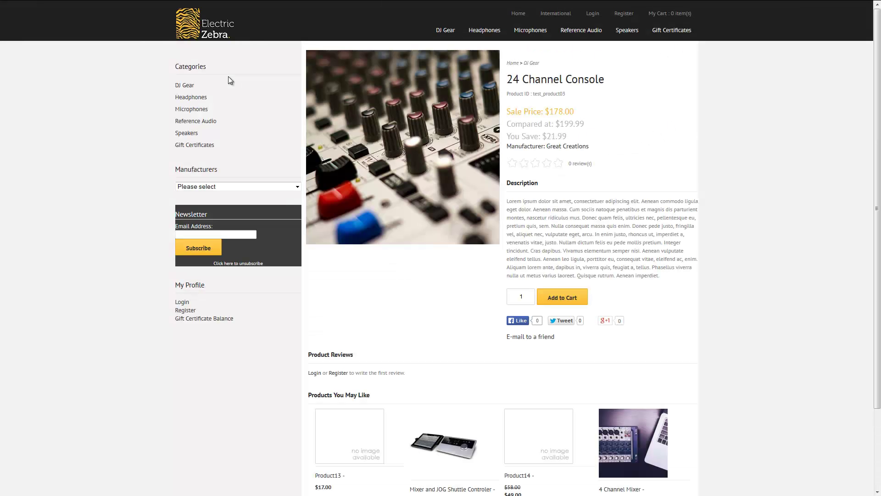
click(188, 89)
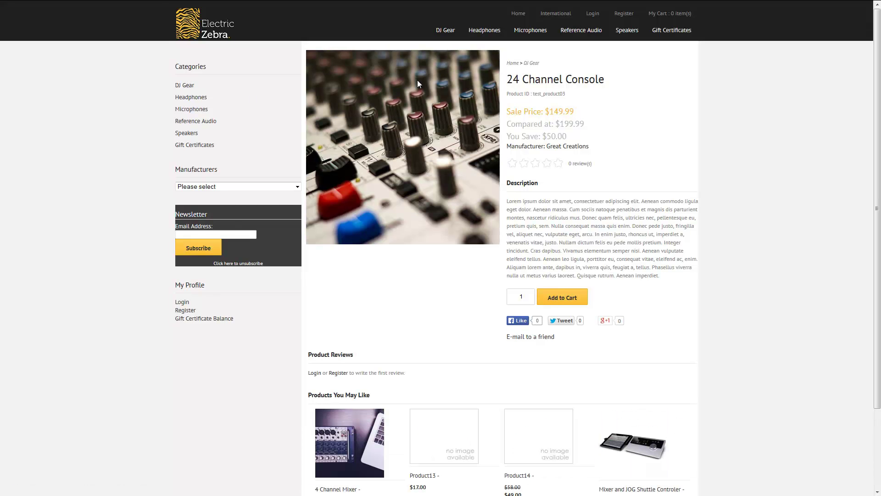
drag(574, 111, 548, 111)
click(599, 121)
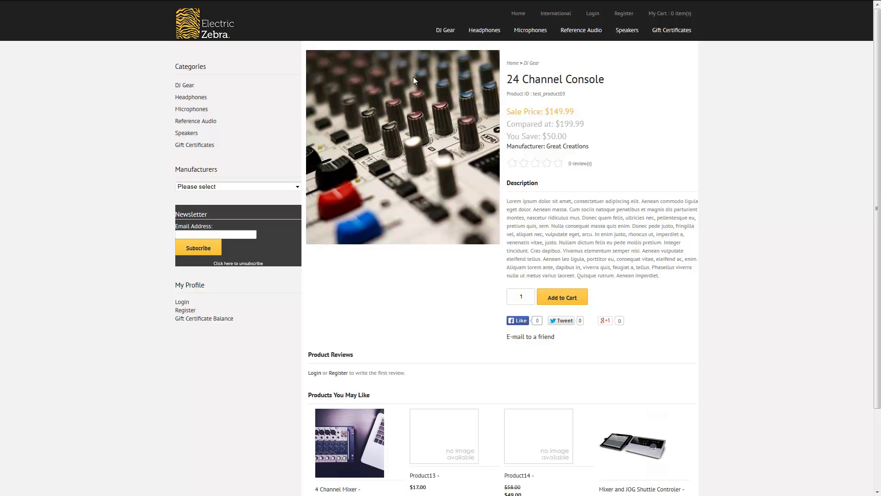
click(212, 37)
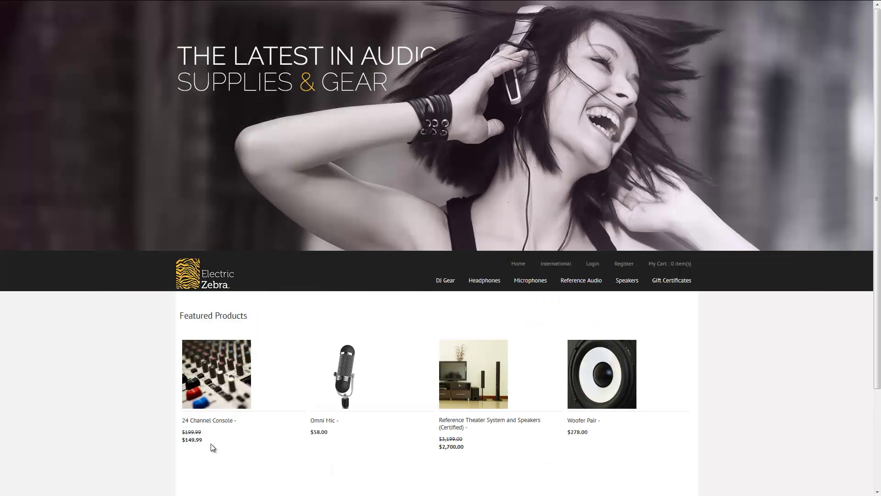
drag(213, 448, 182, 440)
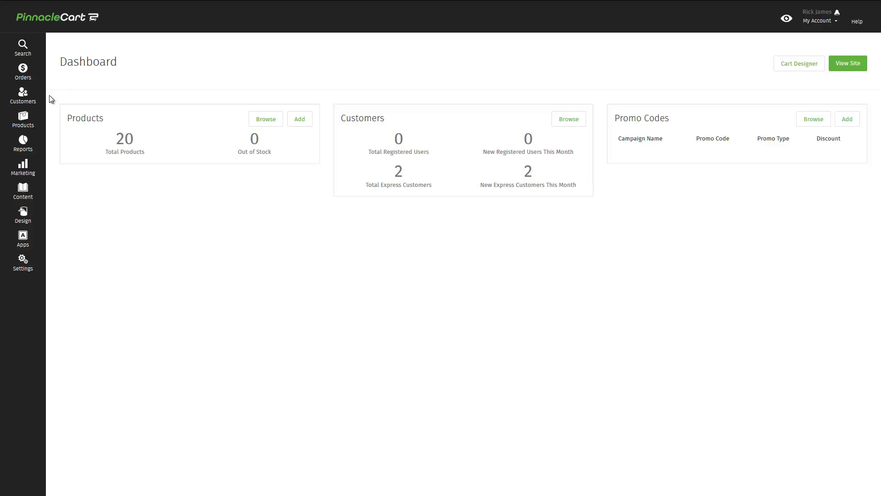
Bulk-delete all 20 sample products from the product list
click(25, 115)
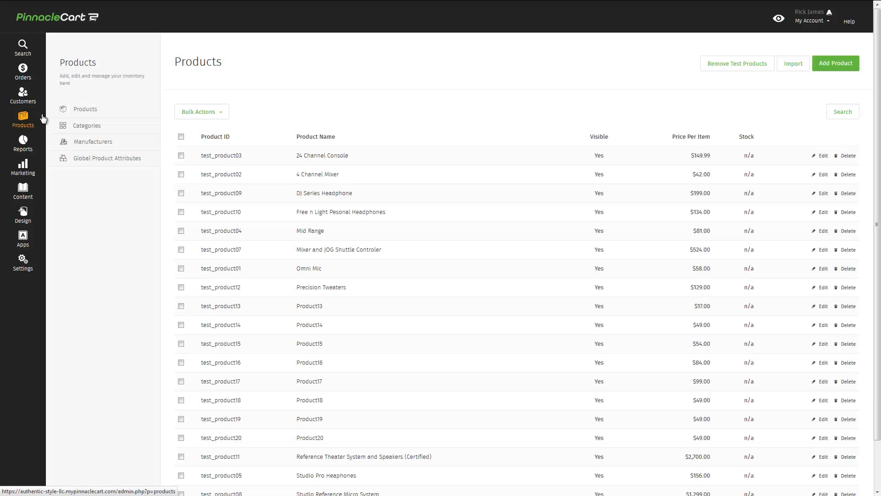
click(92, 127)
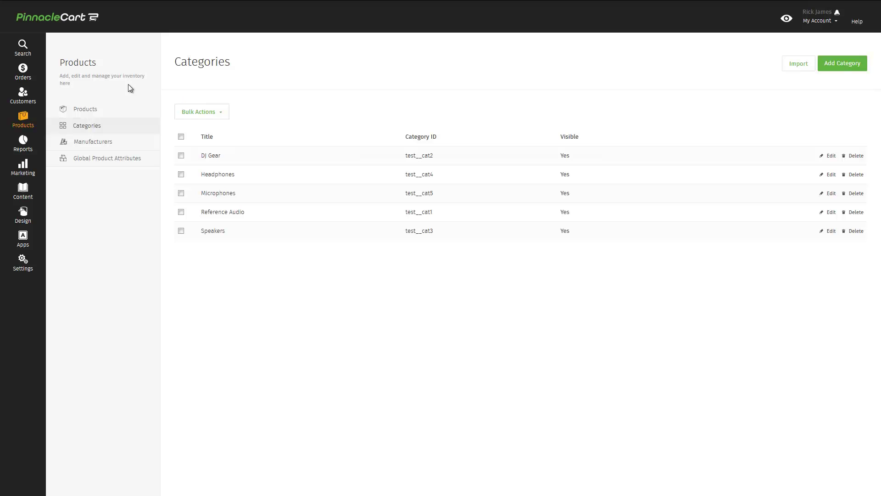
click(101, 112)
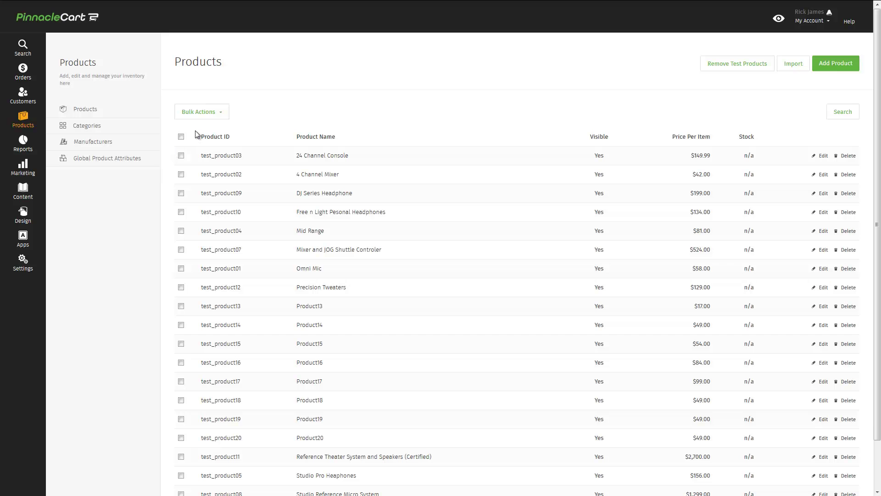
click(219, 115)
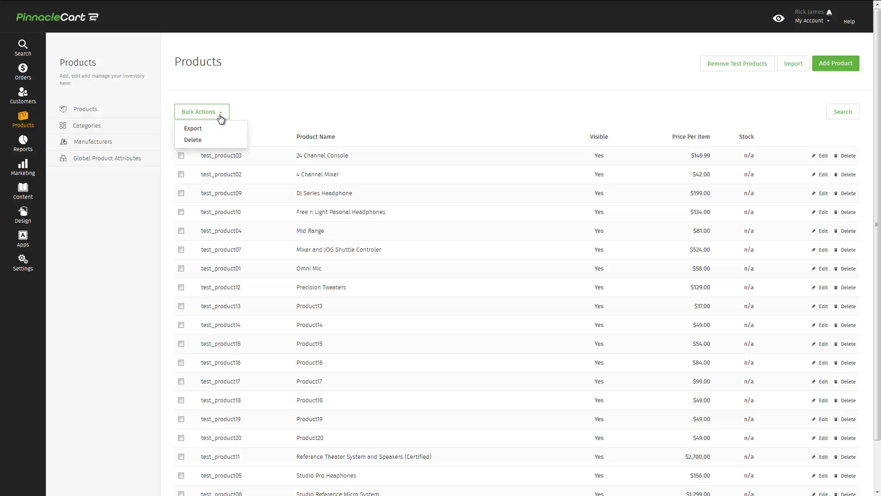
click(198, 139)
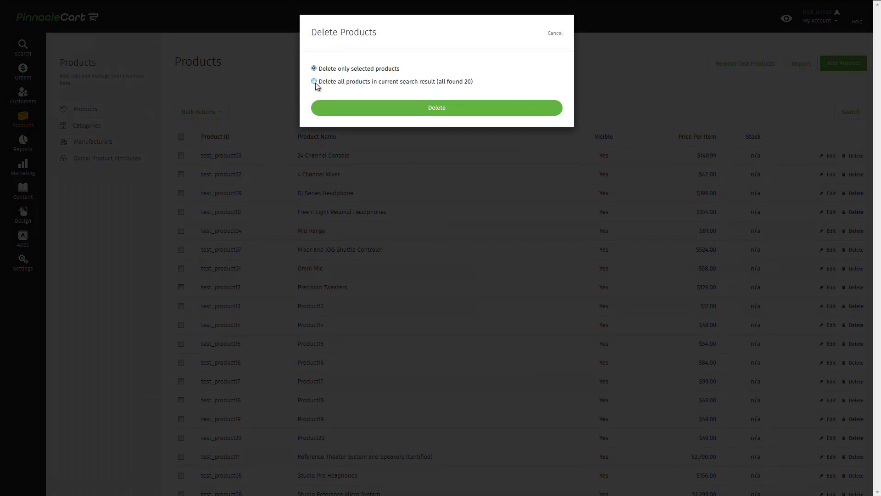
click(314, 82)
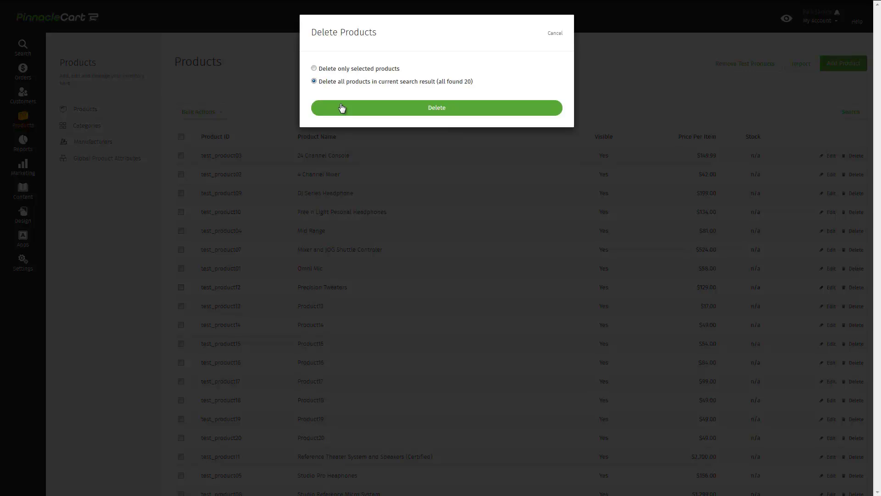
click(342, 107)
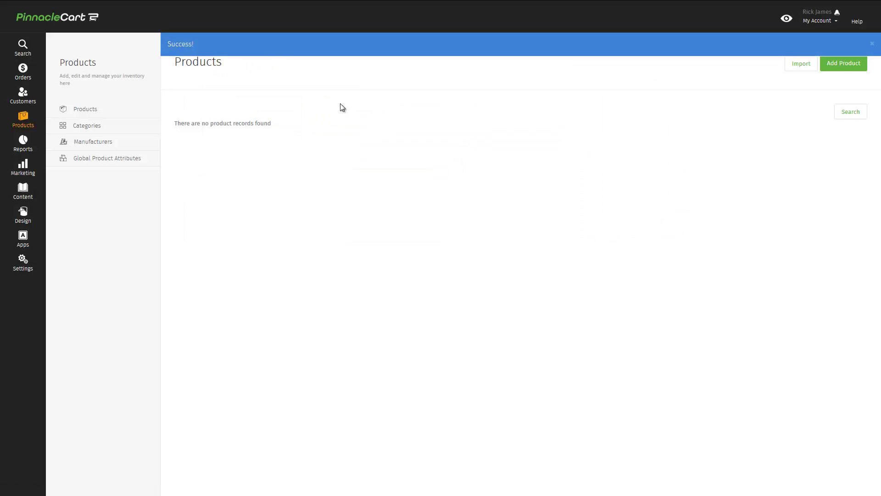
Bulk-delete all five product categories
click(112, 124)
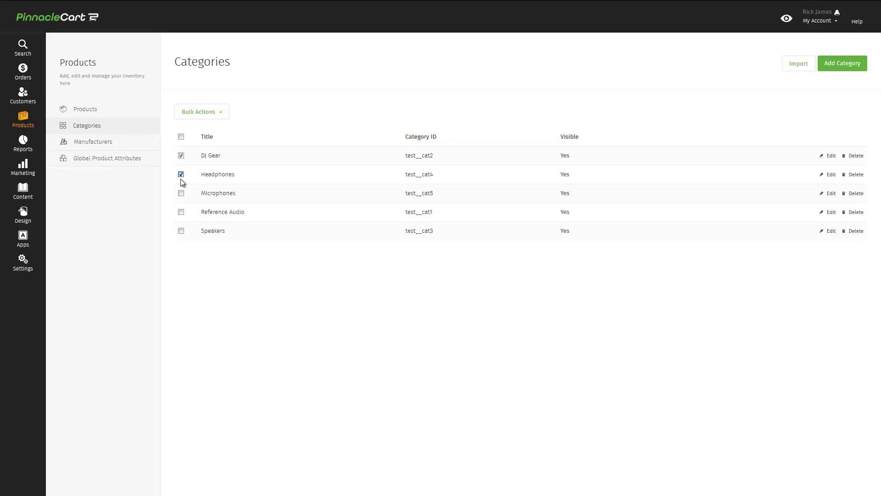
click(199, 115)
click(197, 142)
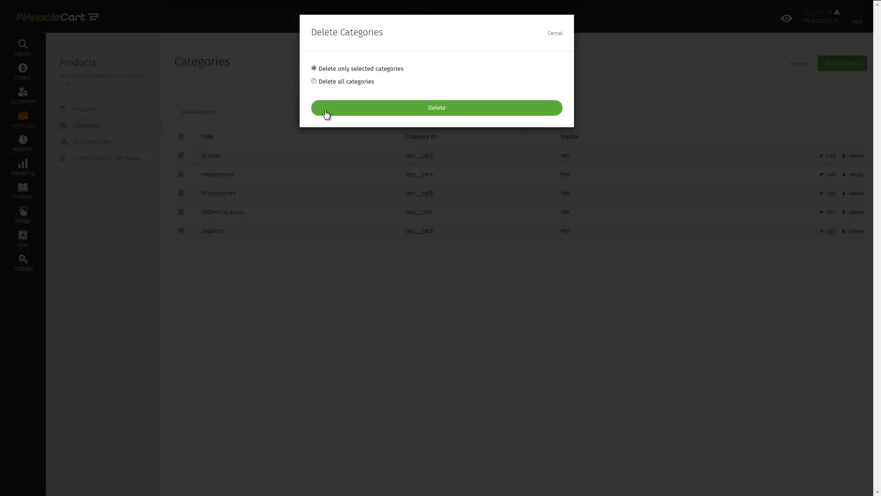
click(335, 111)
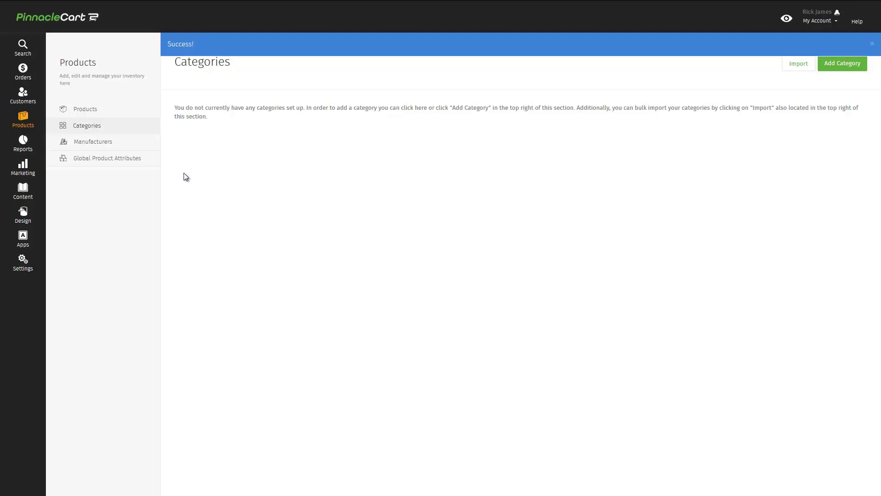
Create a 'Juvenile Heart Diseases FAQ' content page with the pasted FAQ content and save it
click(23, 189)
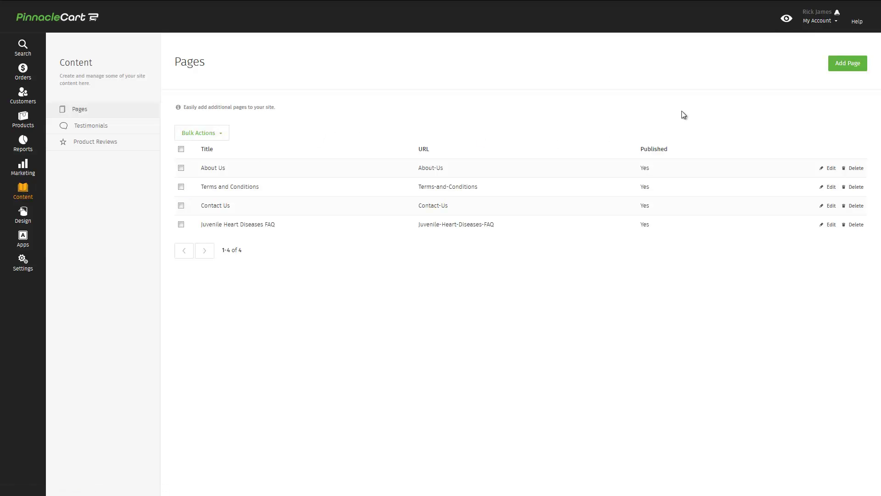
click(849, 63)
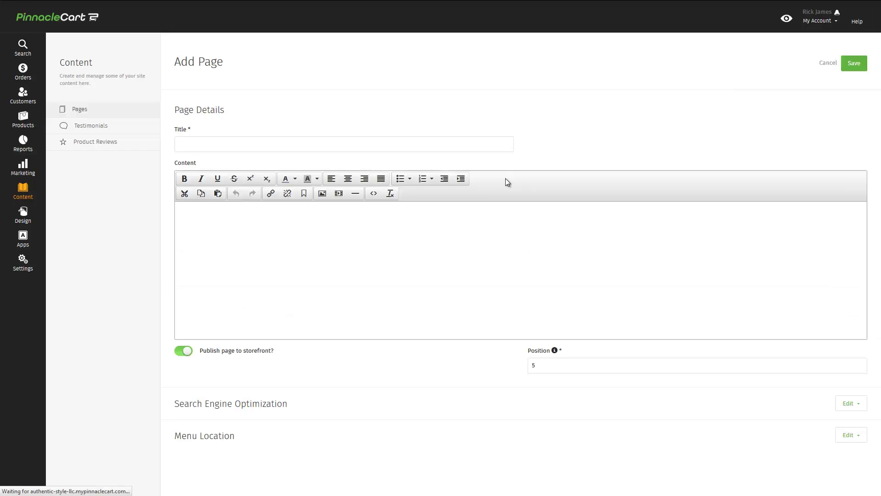
click(203, 144)
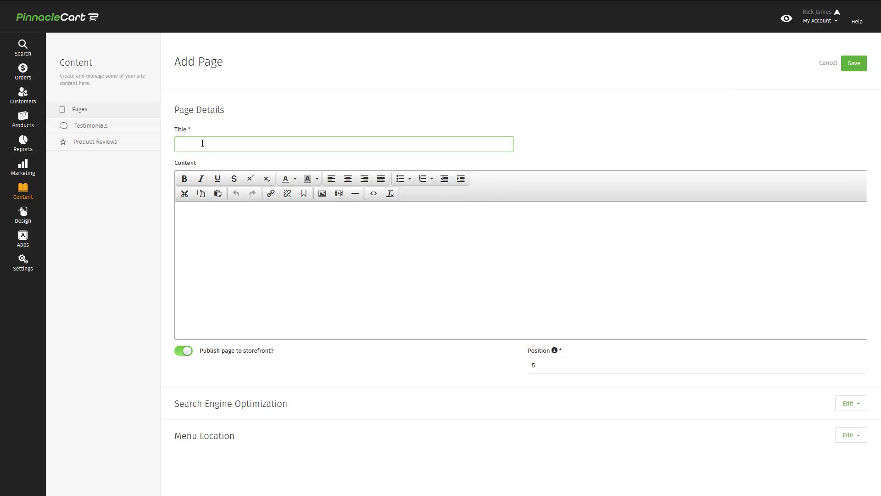
text(Juvenile Heart Diseases FAQ)
click(193, 215)
key(ctrl+v)
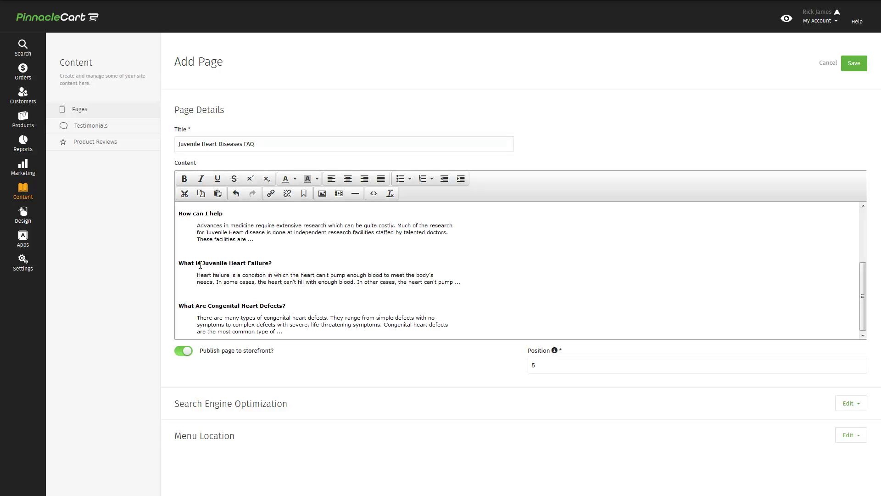
click(863, 67)
Check the FAQ page on the live storefront, then go back to the admin dashboard
click(256, 225)
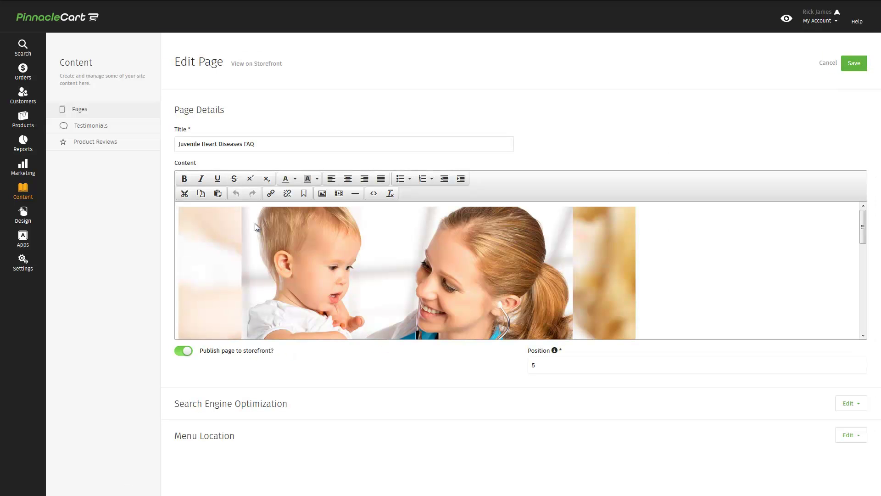
click(276, 68)
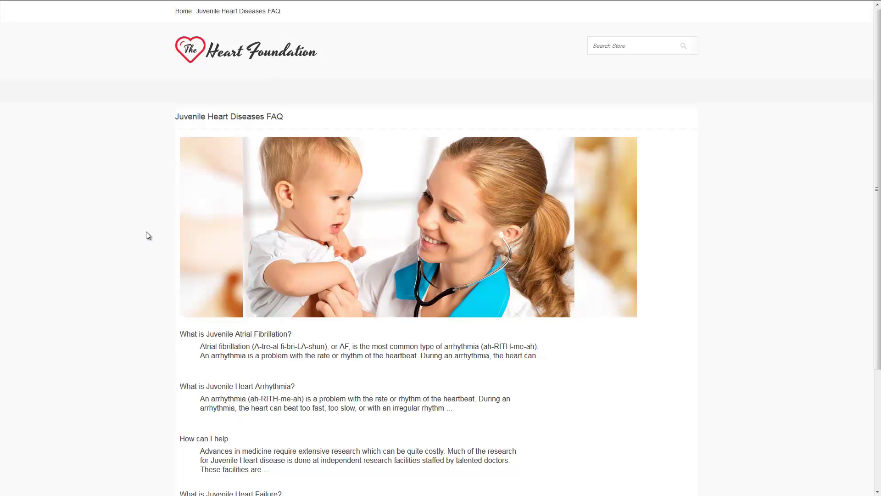
scroll(145, 232, down, 5)
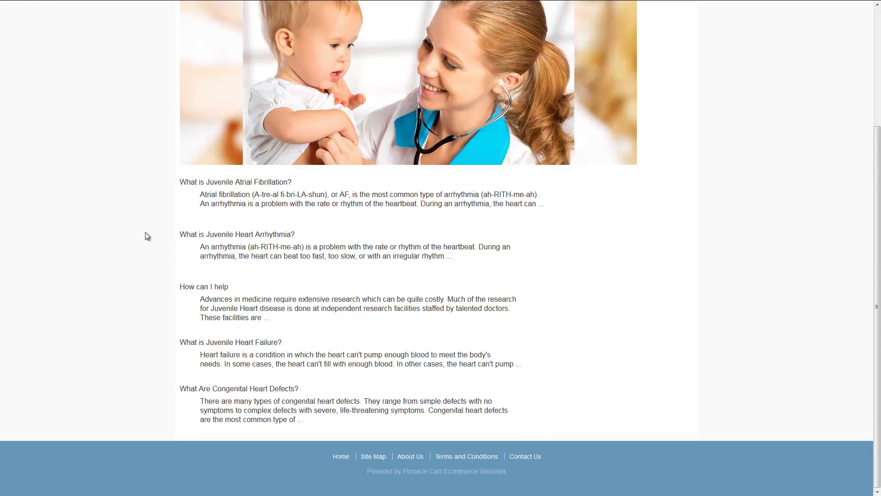
scroll(145, 233, up, 5)
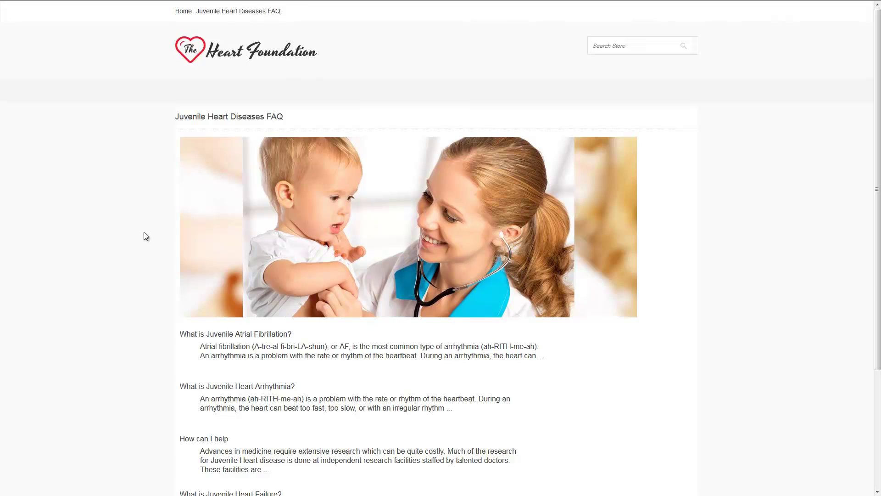
key(ctrl+w)
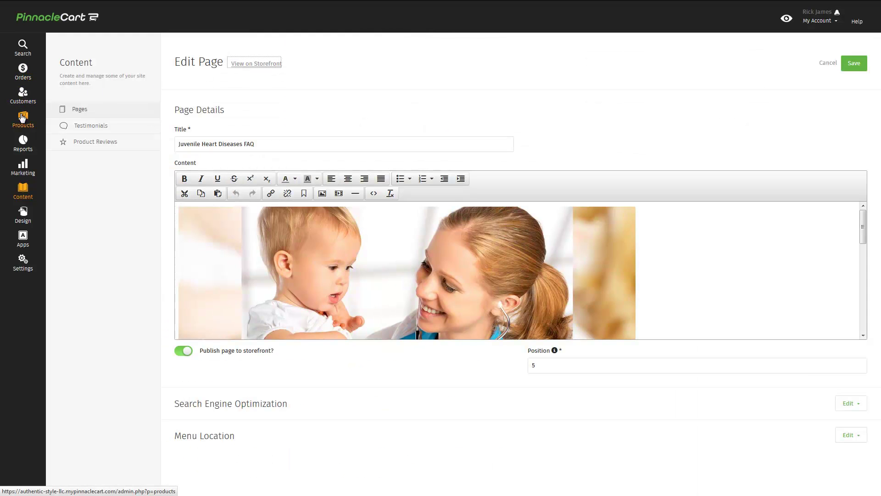
click(38, 22)
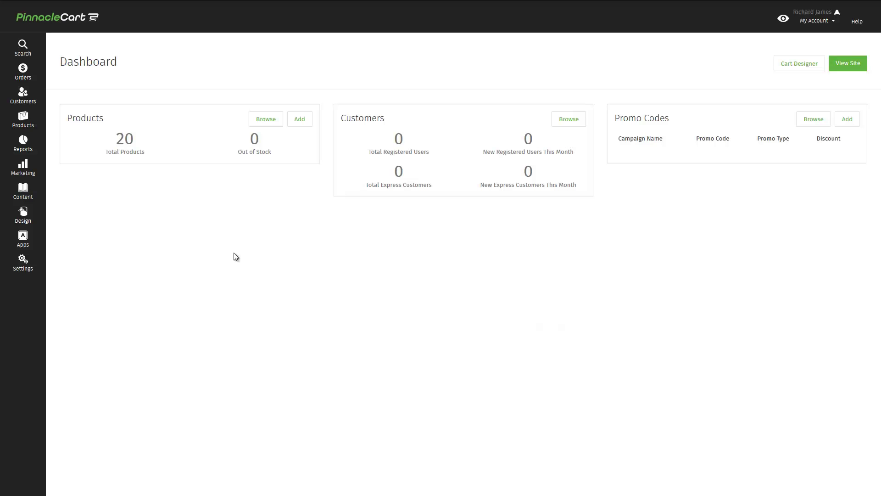
Preview and activate the Stylish Utensils theme, adding its sample products to the store
click(26, 219)
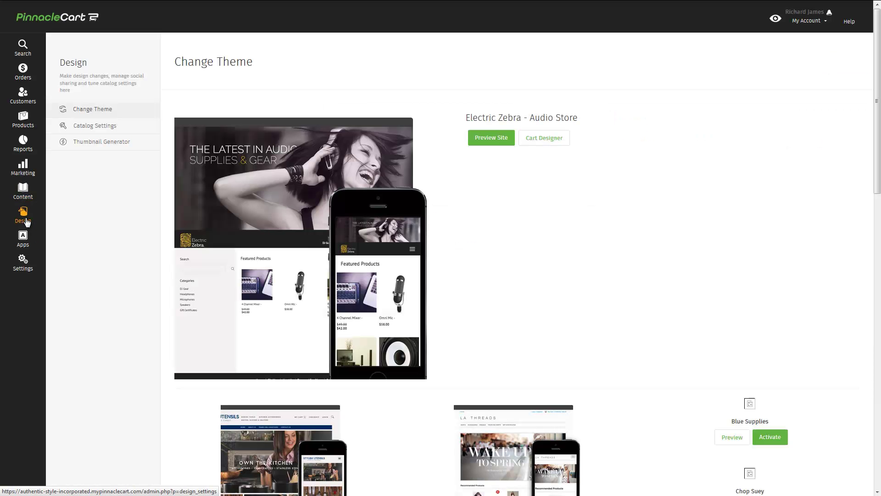
scroll(302, 265, down, 3)
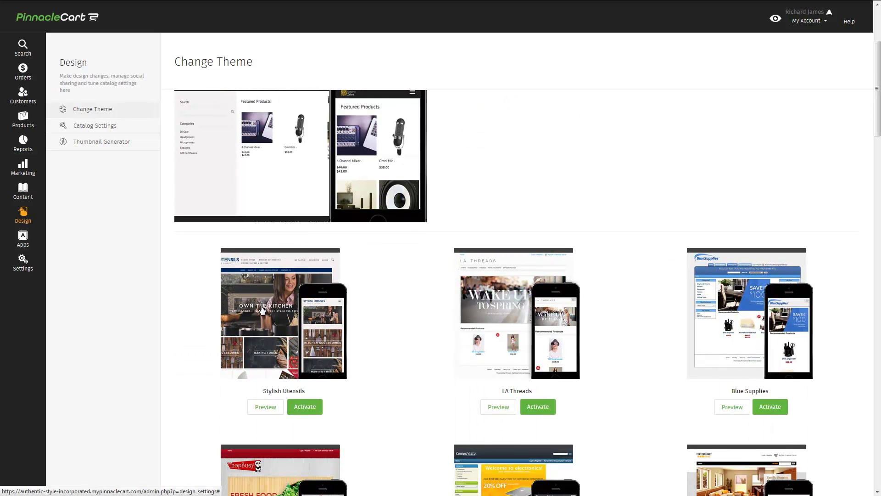
click(256, 407)
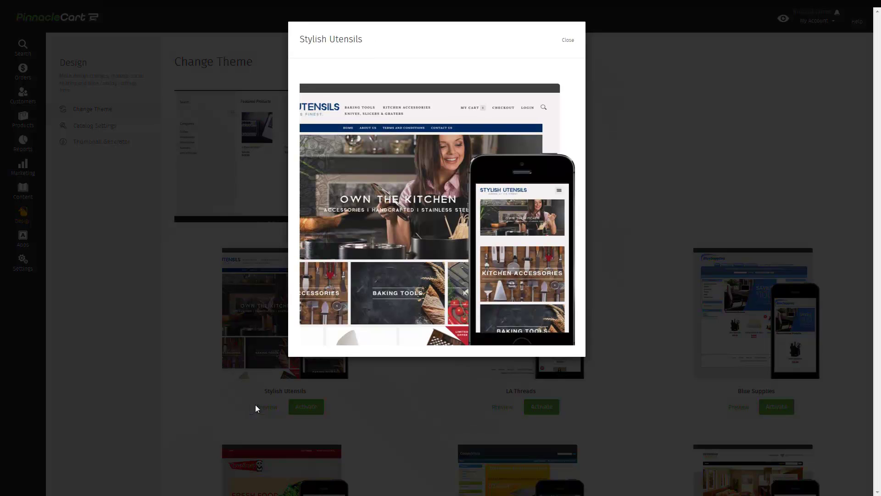
click(572, 41)
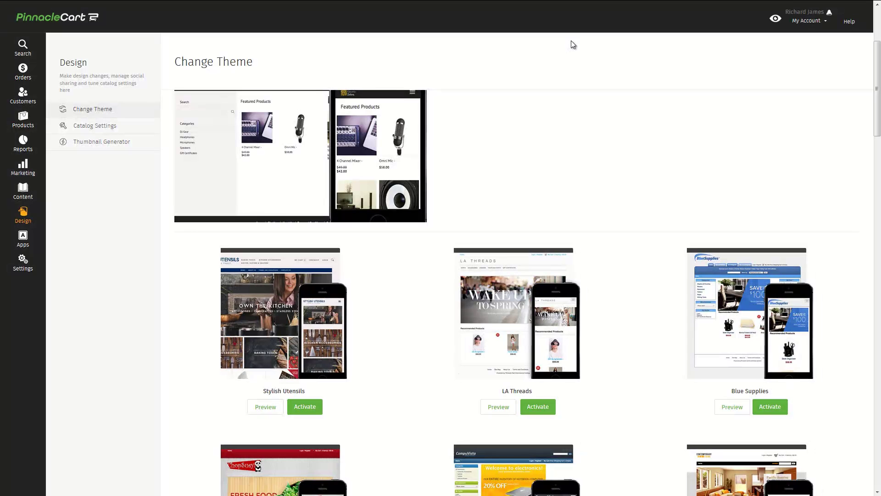
click(308, 409)
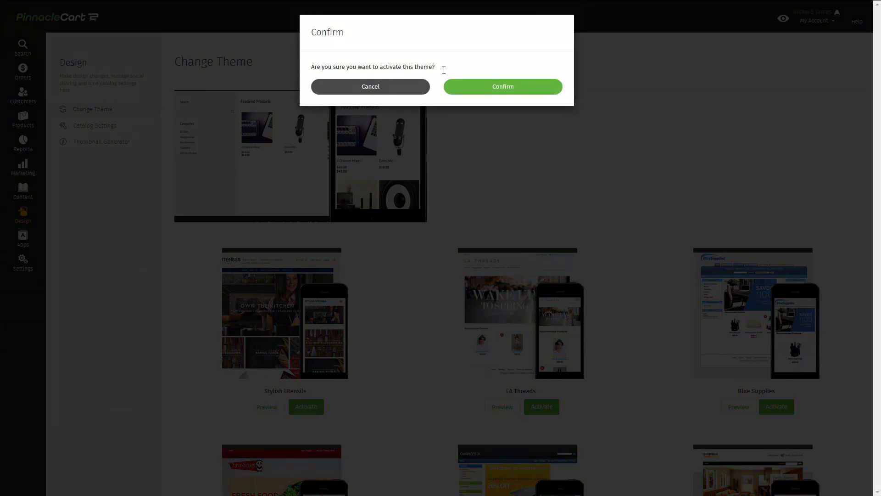
click(520, 87)
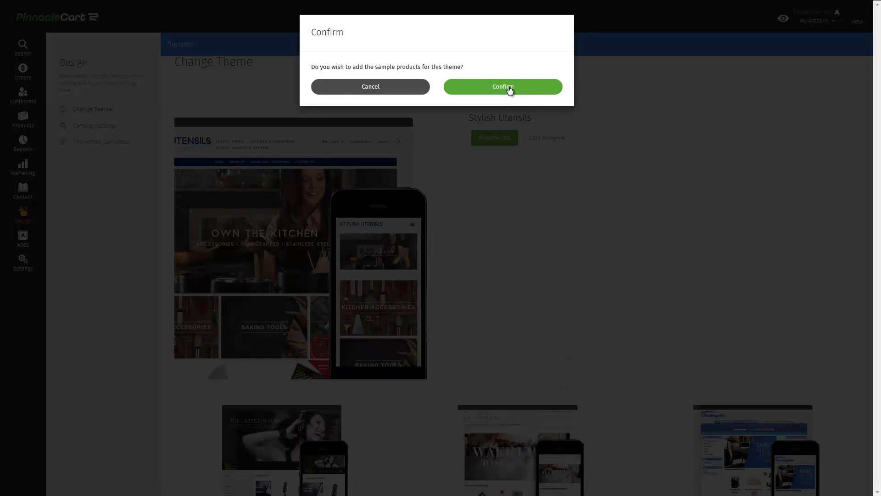
click(508, 87)
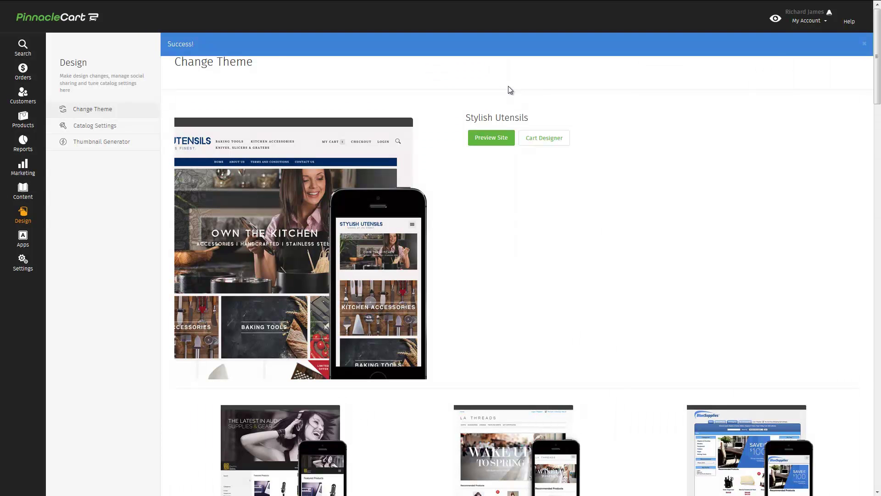
click(497, 144)
scroll(583, 275, down, 5)
scroll(596, 291, down, 1)
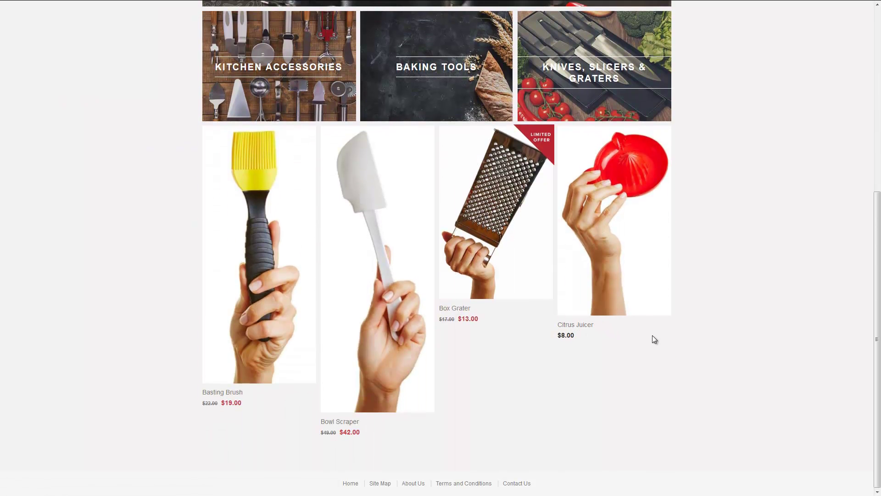
scroll(664, 339, up, 4)
scroll(671, 339, up, 2)
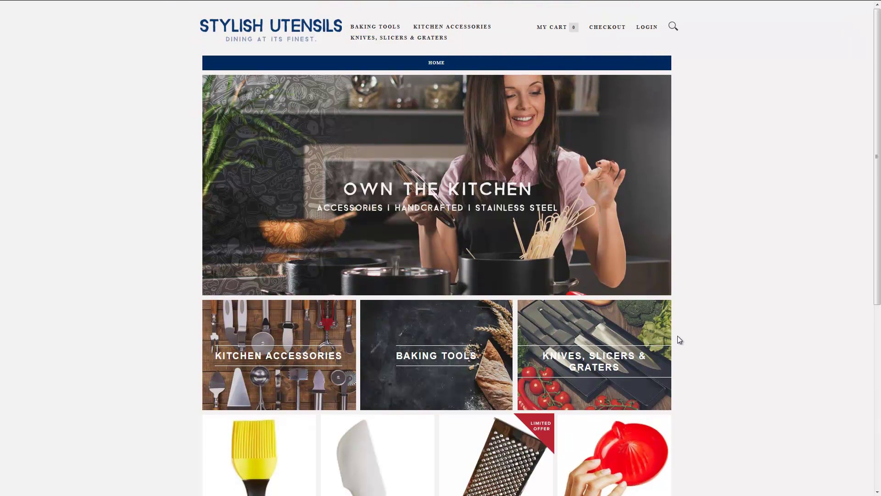
scroll(616, 349, down, 6)
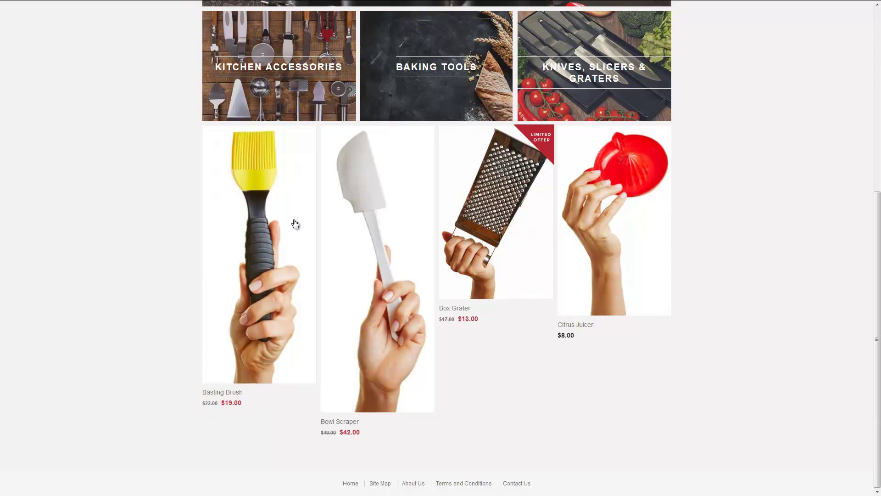
scroll(494, 320, up, 6)
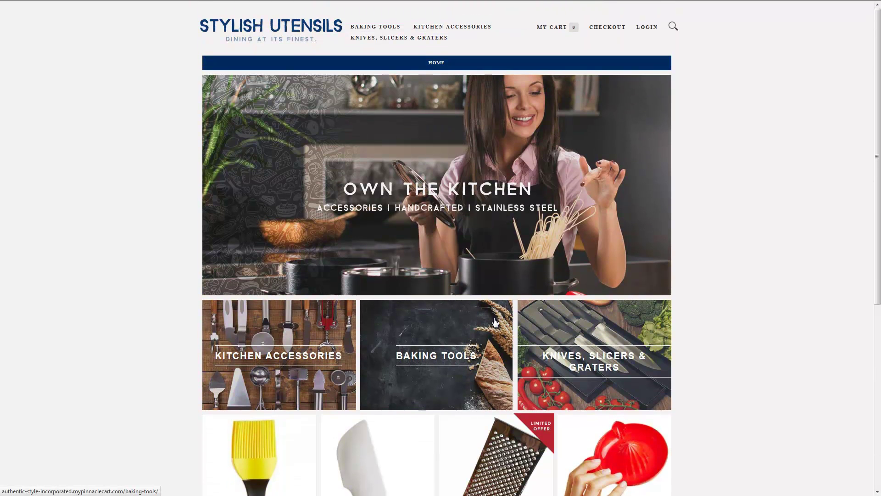
key(ctrl+w)
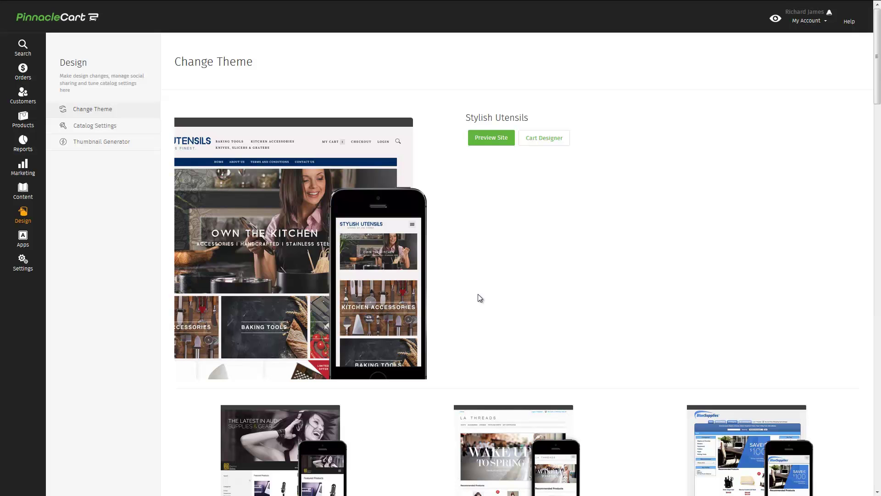
Add a Dresses category with the ID 'dresses'
click(26, 123)
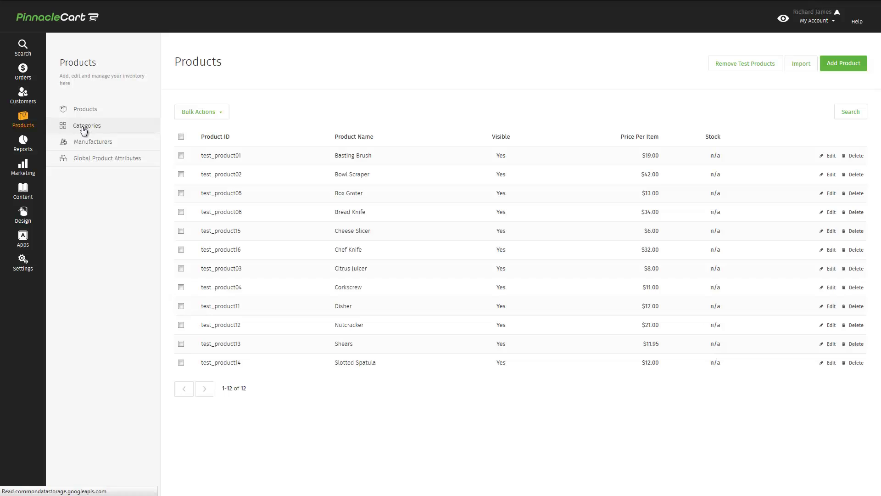
click(83, 127)
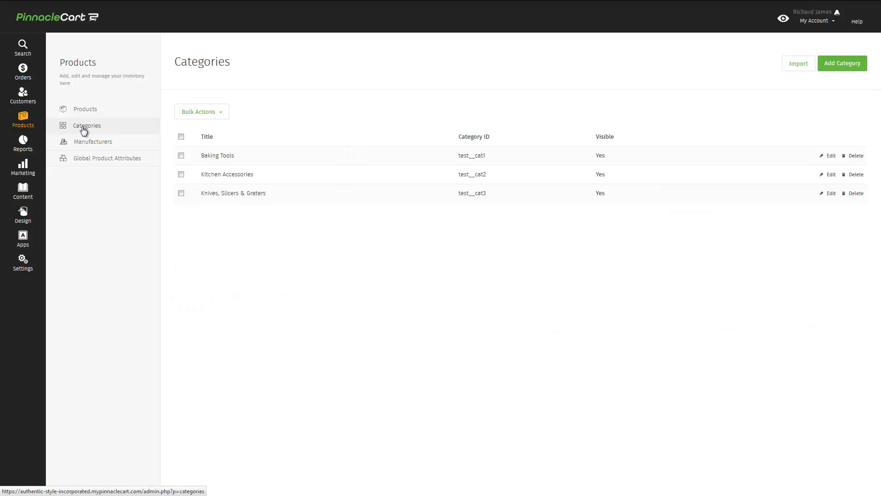
click(856, 67)
click(249, 146)
text(Dresses)
key(Tab)
text(dresses)
key(Tab)
click(854, 65)
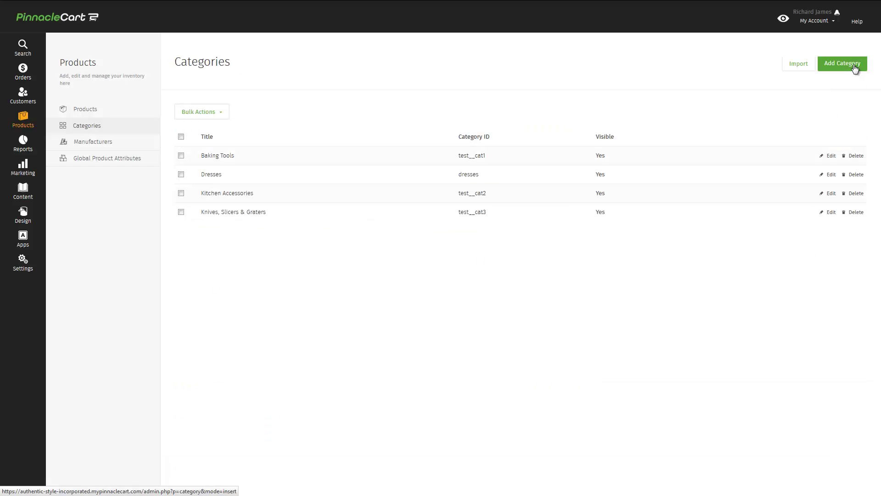
Add Jackets and Pants categories with the IDs 'jackets' and 'pants'
click(855, 68)
click(212, 145)
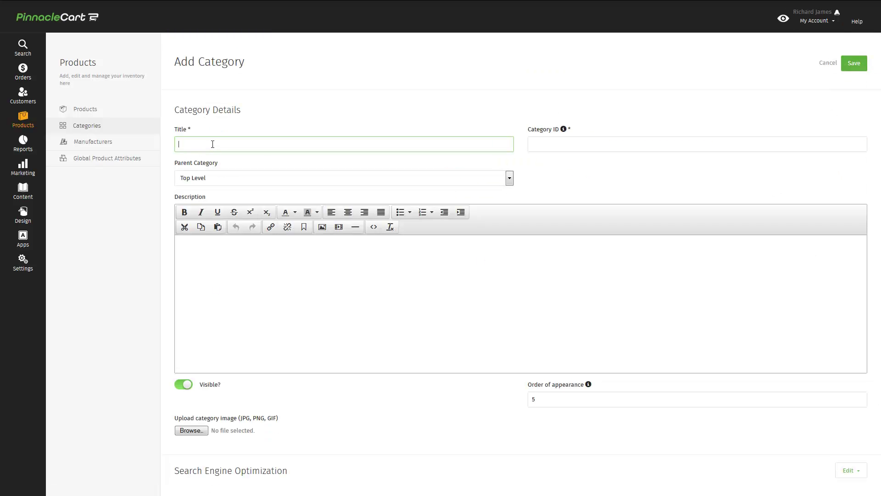
text(Jackets)
key(Tab)
text(jackets)
click(180, 143)
click(852, 64)
click(848, 66)
click(279, 143)
text(Pants)
key(Tab)
text(pants)
click(854, 64)
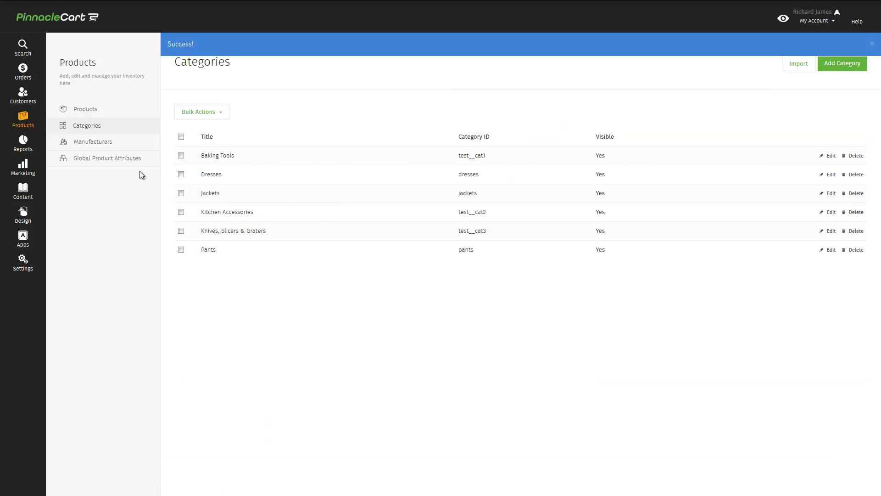
click(83, 112)
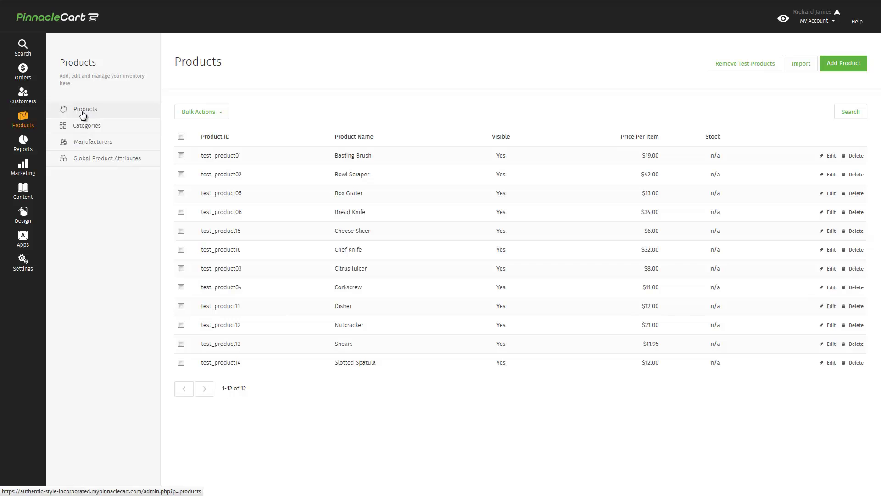
click(846, 65)
click(205, 144)
text(Grey)
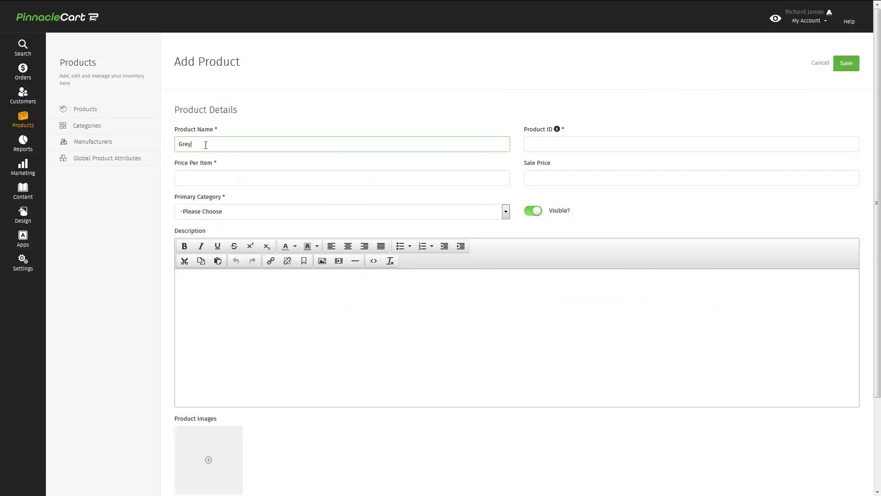
text( Sweater Dress)
key(Tab)
text(878765430987)
key(Tab)
text(124.99)
key(Tab)
Paste the dress description, file it under Dresses, and save the product
click(207, 275)
text(This beautiful sweater dress is perfect for an evening out with friends.)
click(210, 211)
click(202, 235)
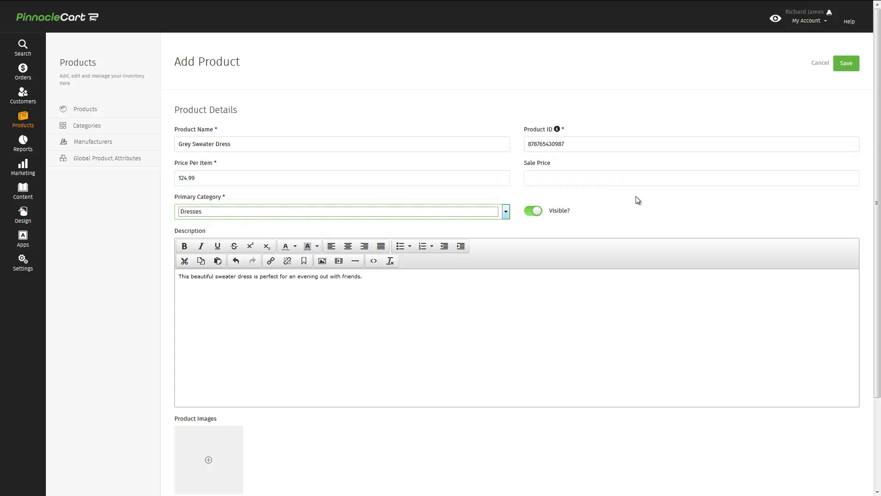
click(849, 66)
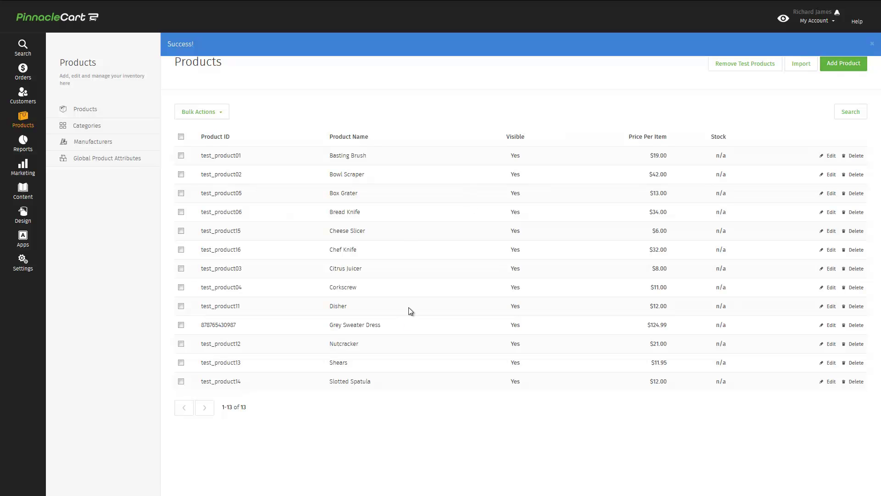
Upload the sweater dress photo to the Grey Sweater Dress and save it
click(216, 324)
scroll(216, 323, down, 5)
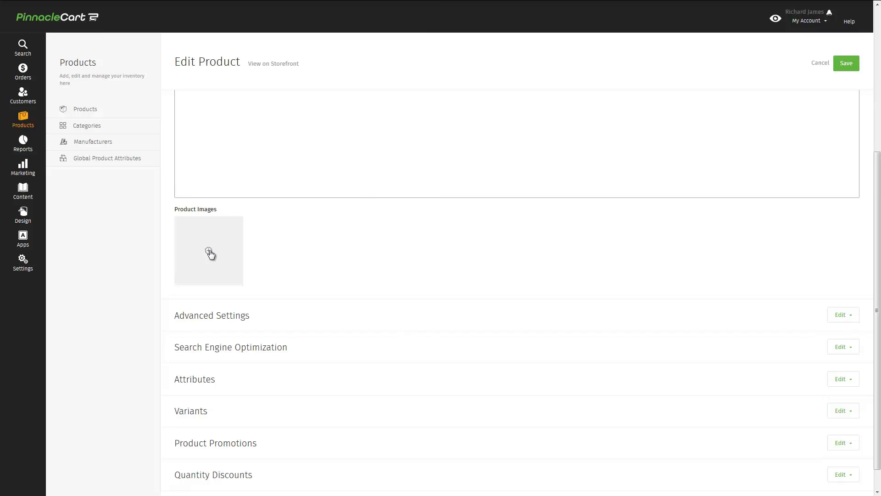
click(210, 253)
double_click(159, 136)
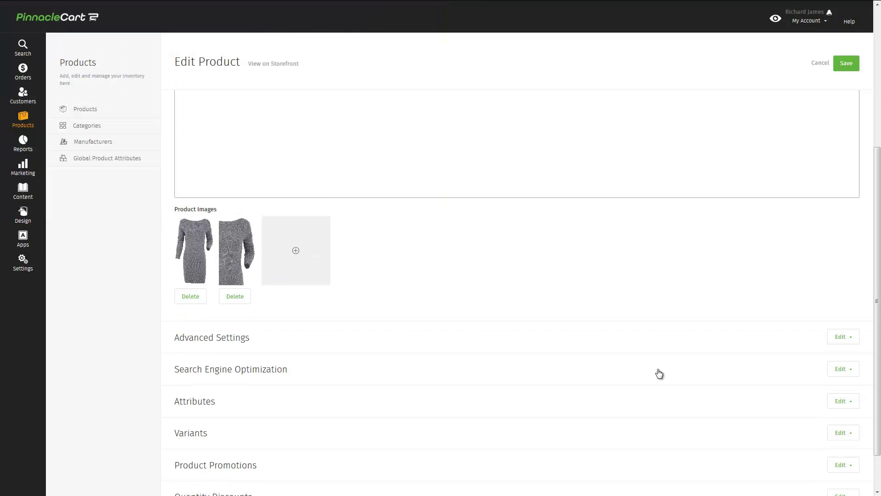
scroll(735, 279, up, 5)
click(847, 64)
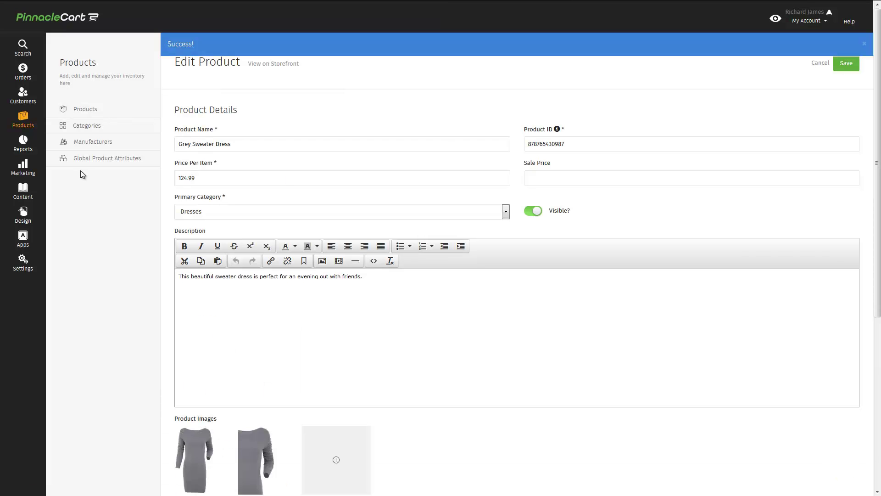
click(77, 112)
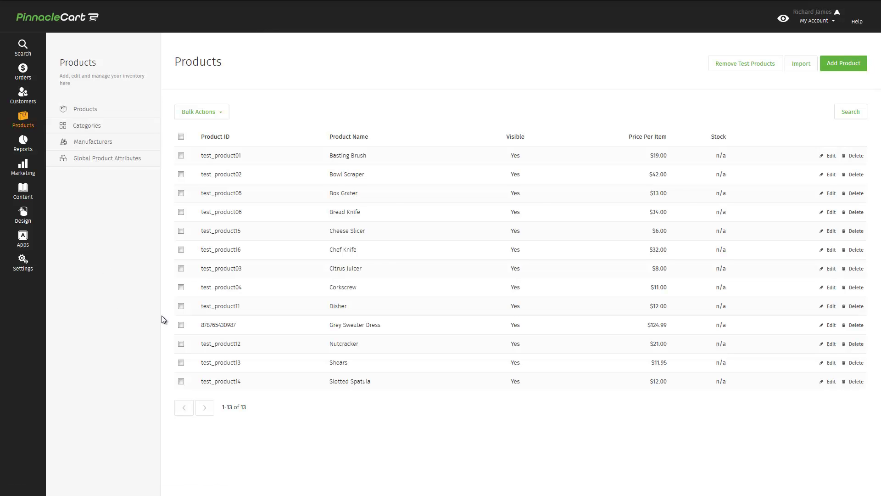
Create a product 'Ladies Mountain Jacket' with ID 8787, price 229.99, category Jackets, and a short description
click(843, 63)
click(224, 145)
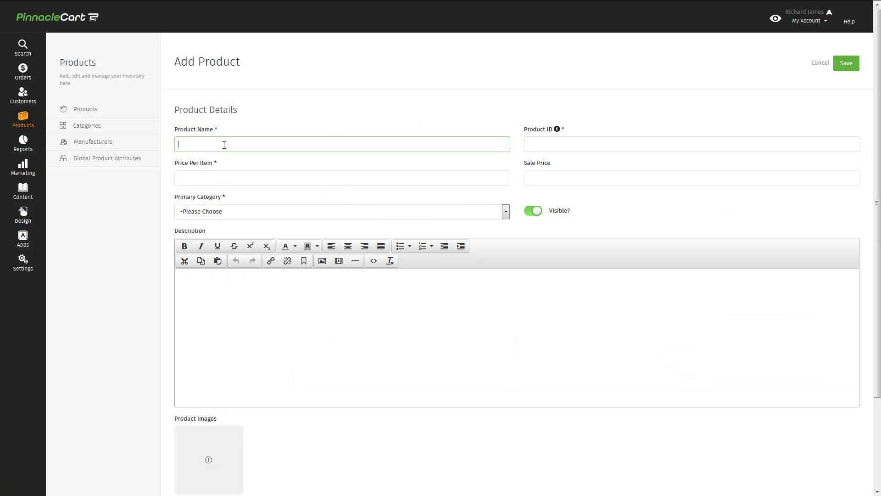
text(Ladies Mountain Jacket)
key(Tab)
text(8787)
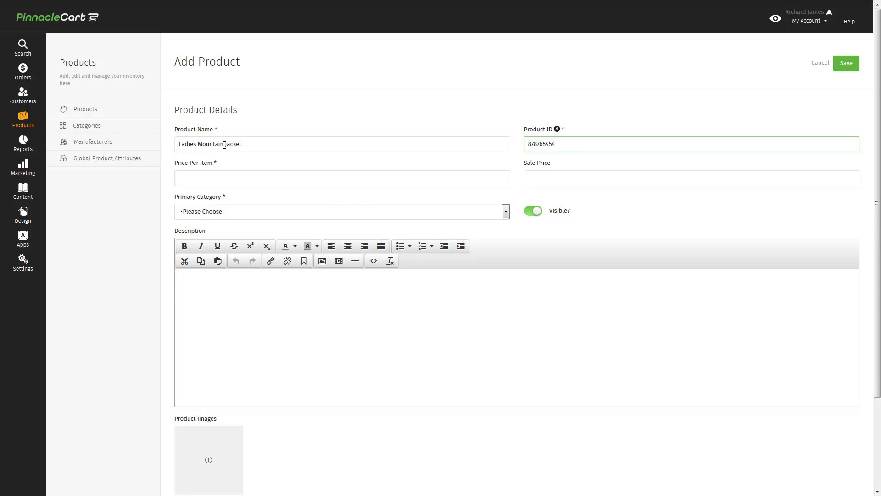
key(Tab)
text(229.99)
key(Tab)
click(182, 212)
click(193, 237)
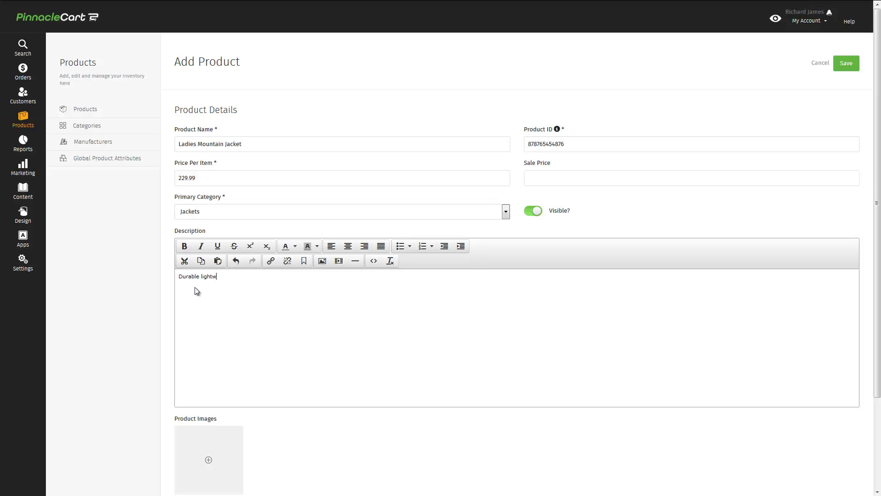
text(eight and warm this jacket is perfect for anywhere)
Upload five jacket photos (two red, blue, green, yellow) and save the product
click(210, 461)
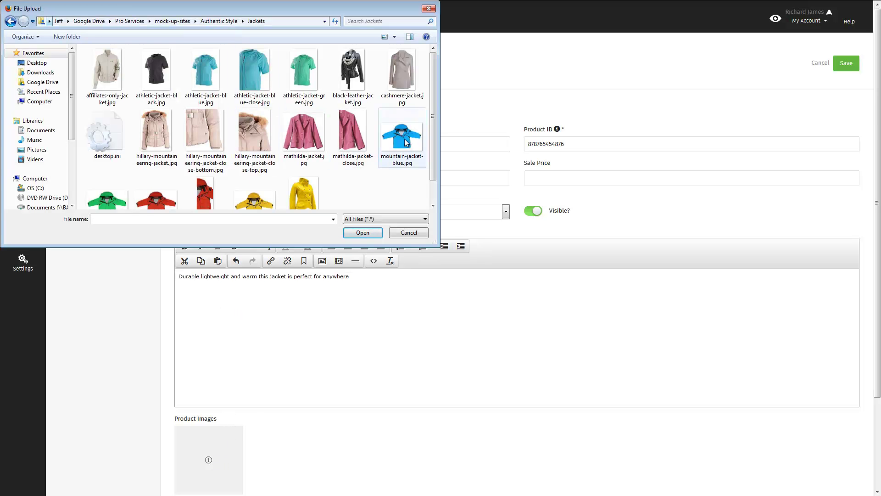
click(156, 197)
click(363, 232)
click(315, 447)
click(221, 215)
click(360, 232)
scroll(376, 376, down, 3)
click(374, 362)
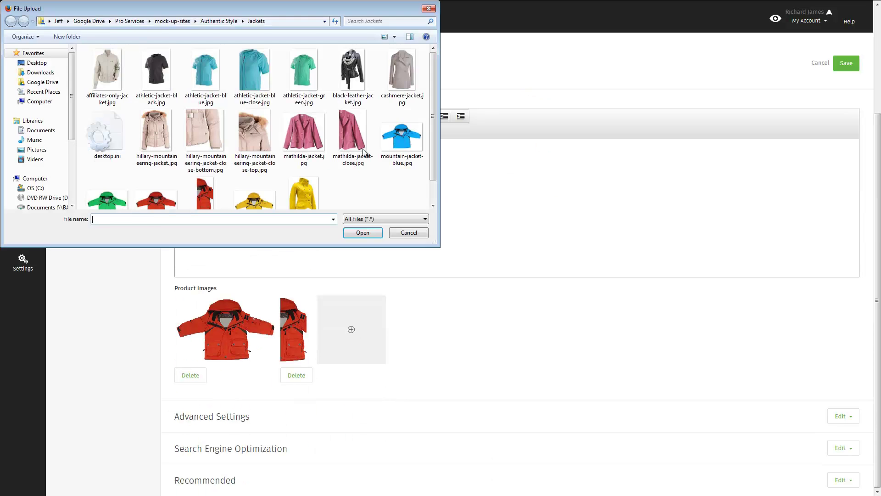
click(402, 137)
click(363, 232)
click(455, 330)
click(122, 205)
click(363, 233)
click(538, 342)
click(255, 179)
click(363, 233)
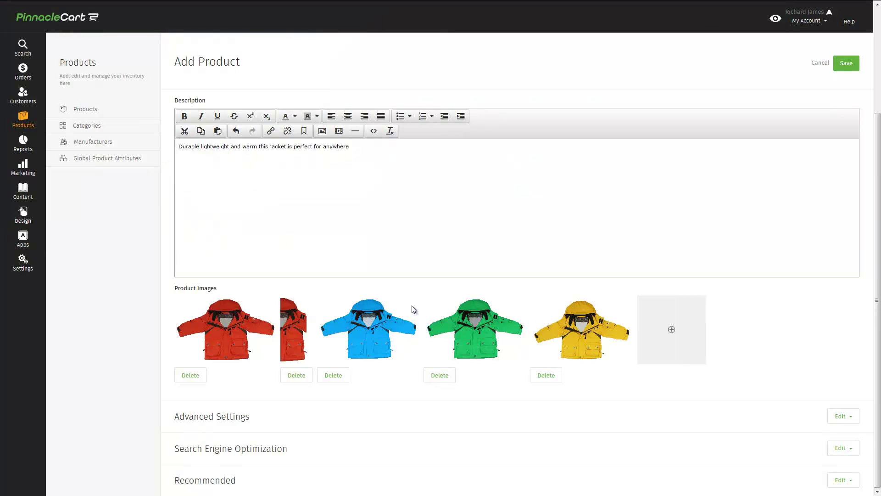
click(844, 66)
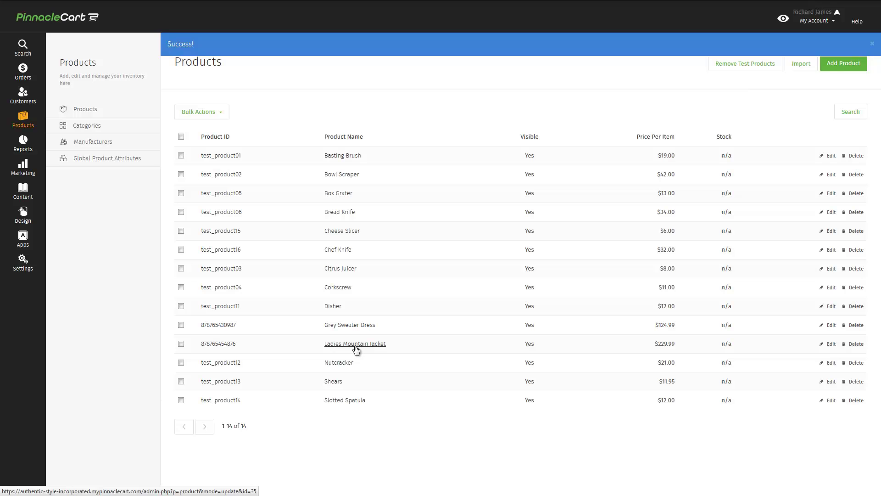
Open the Ladies Mountain Jacket for editing and start a new attribute in its attributes section
click(356, 344)
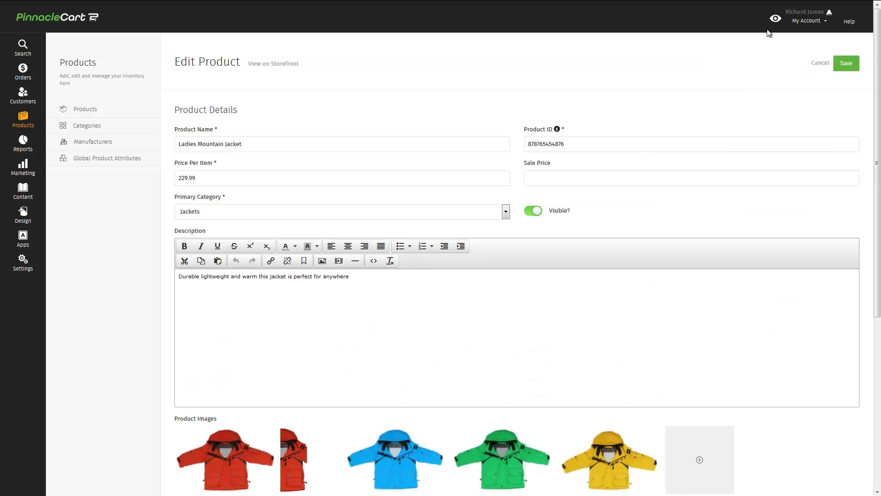
scroll(560, 329, down, 6)
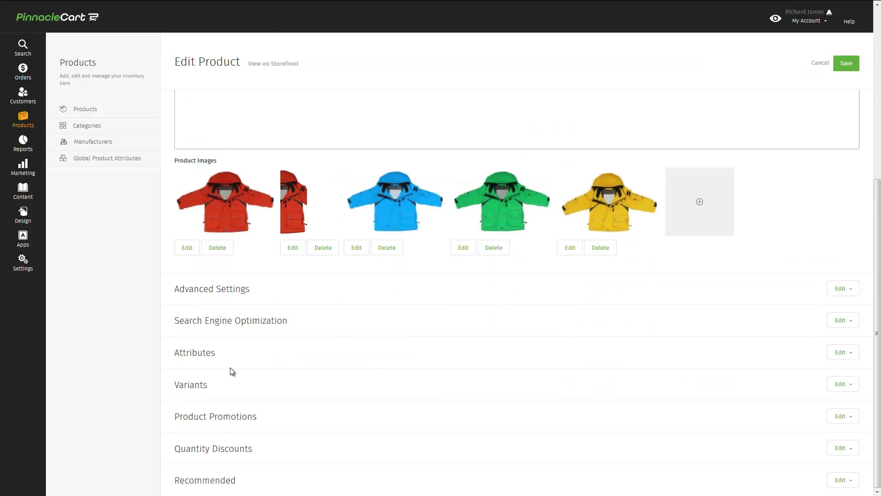
click(196, 354)
click(824, 379)
Save a 'color' attribute with options red, blue, green and yellow, not used in variants
click(331, 107)
text(color)
key(Tab)
text(colo)
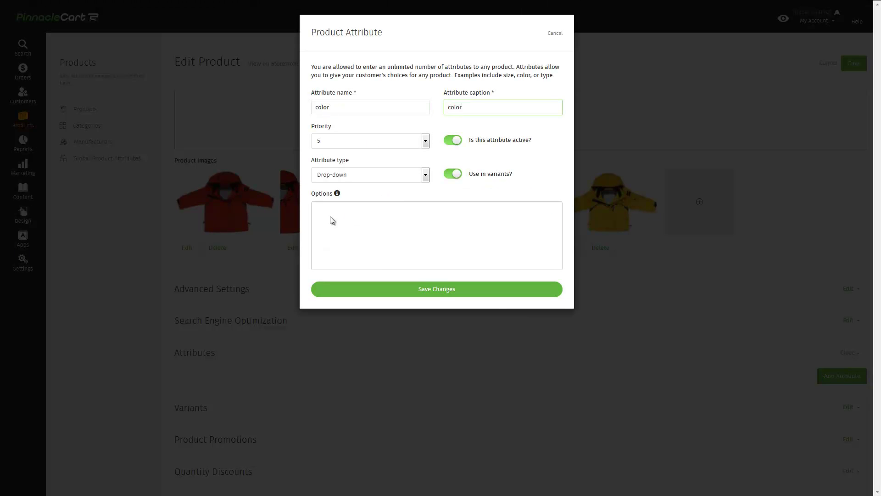
click(326, 215)
text(red)
key(Return)
text(blue)
key(Return)
text(green yellow)
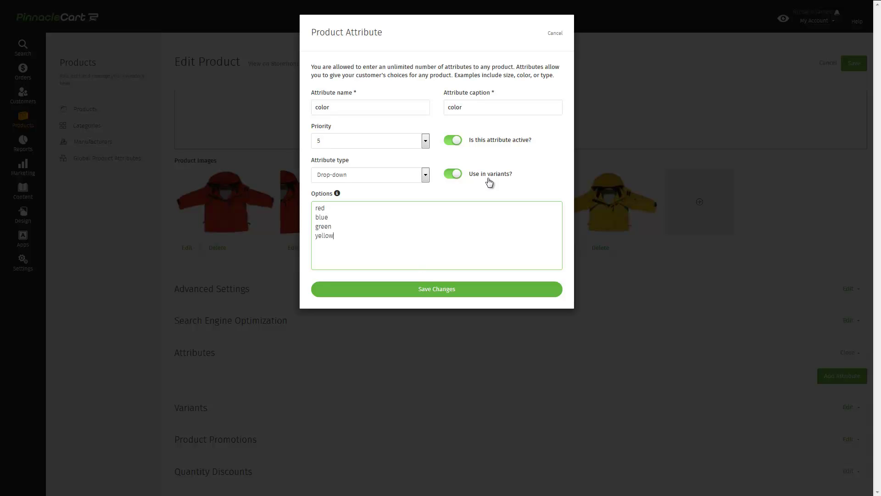
click(457, 177)
click(435, 288)
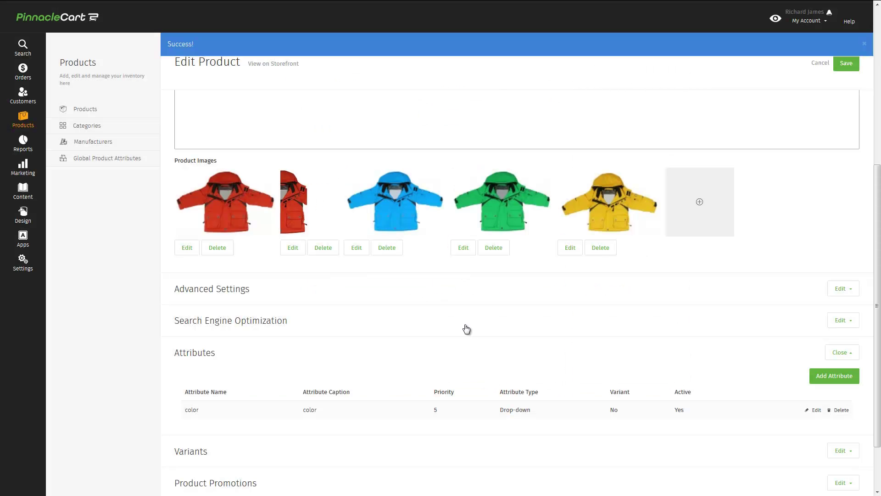
scroll(471, 331, down, 3)
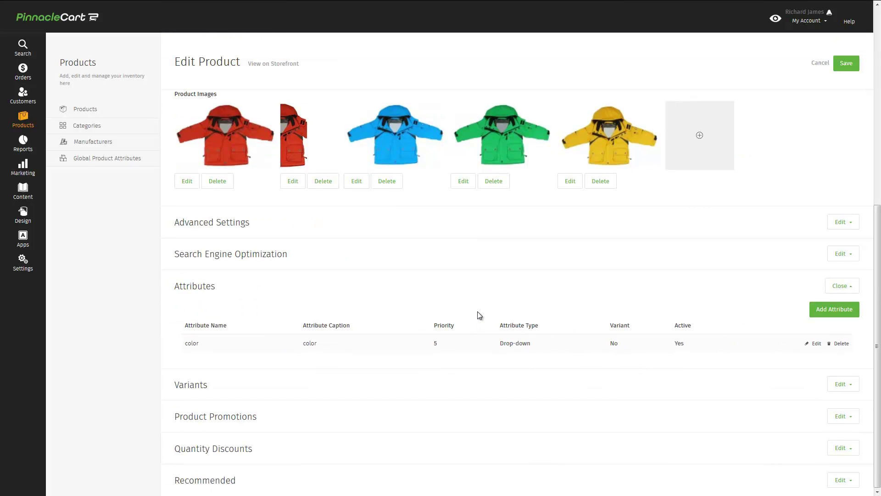
scroll(478, 315, up, 5)
On the jacket's storefront page, view the close-up, blue, green and yellow photos, then choose green color
click(273, 64)
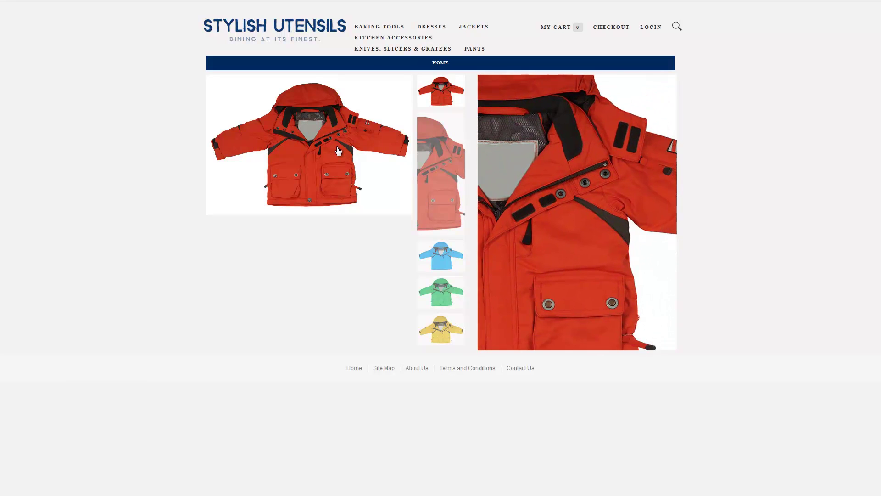
click(441, 172)
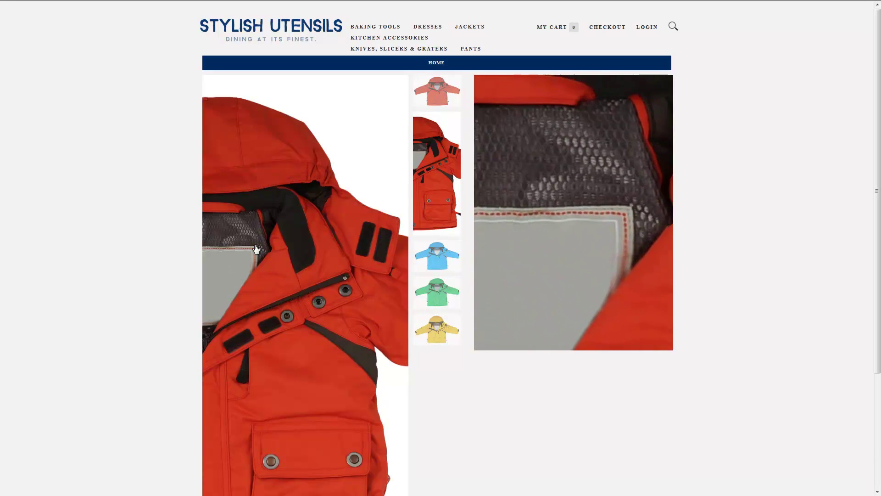
click(438, 249)
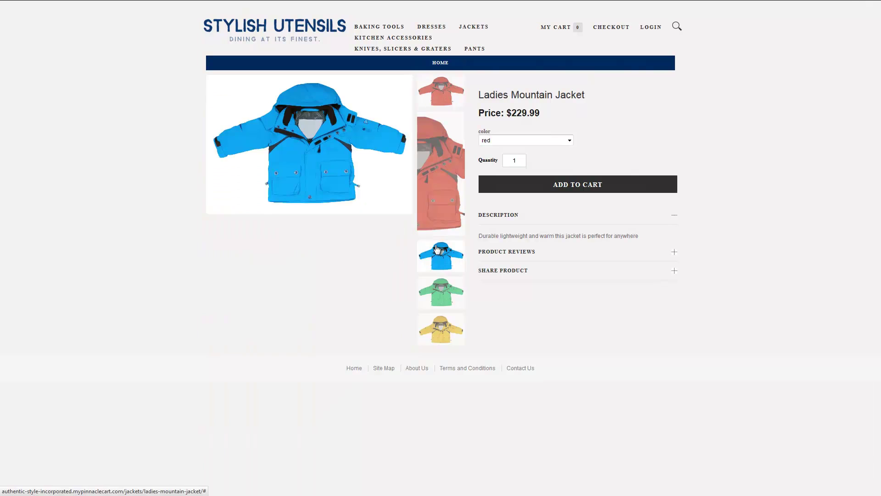
click(442, 282)
click(447, 322)
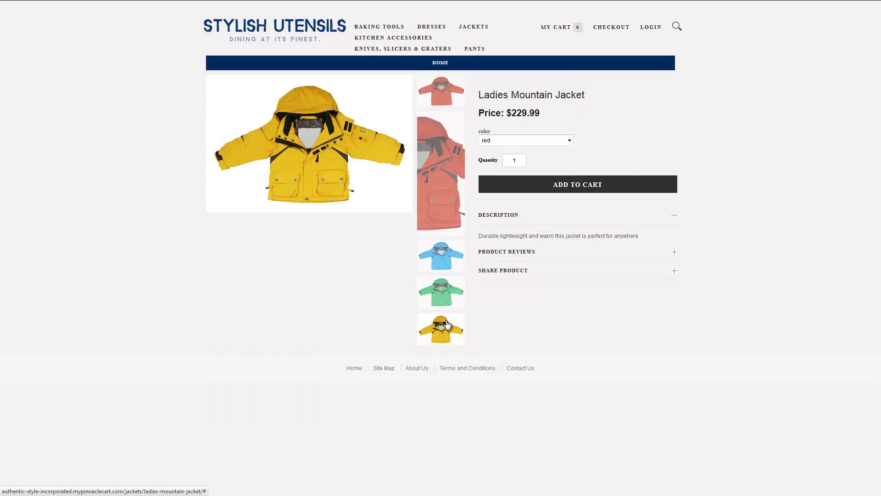
click(570, 140)
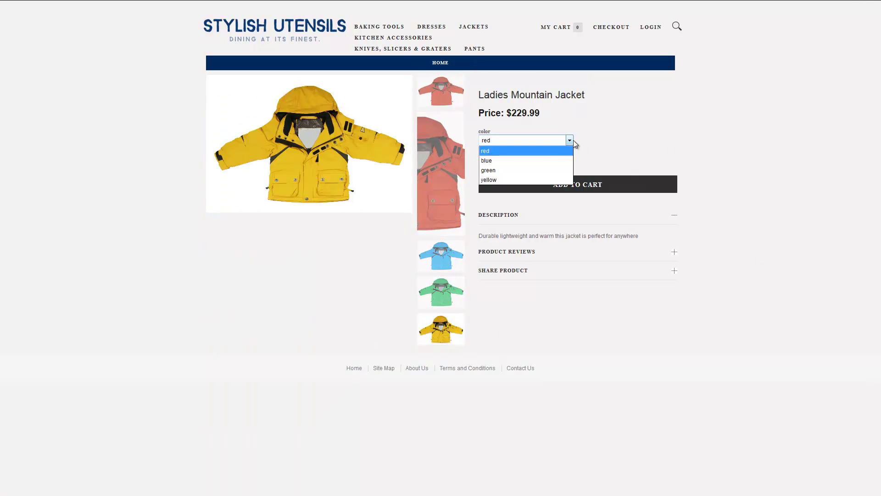
click(517, 170)
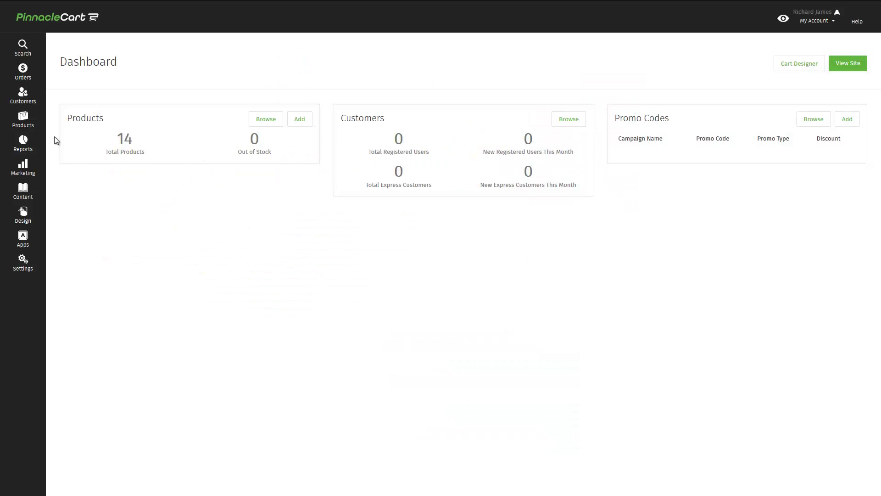
From the Products list, start an import and upload products.csv
click(26, 121)
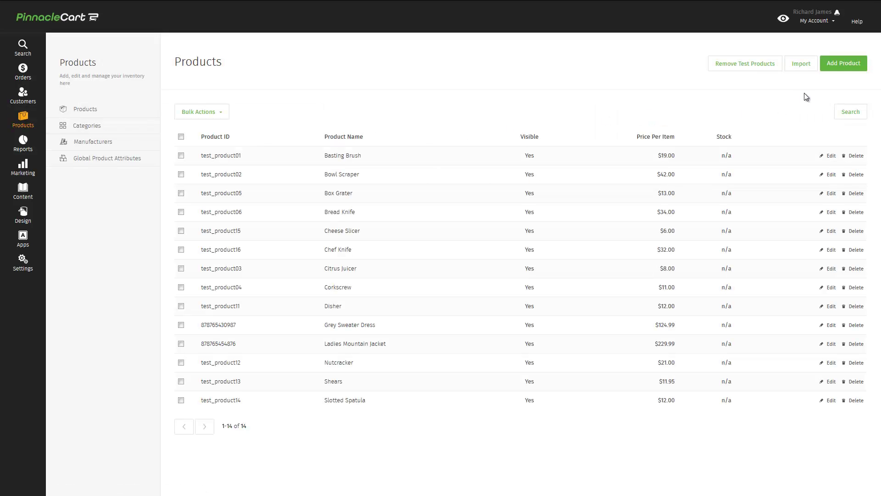
click(804, 65)
click(202, 228)
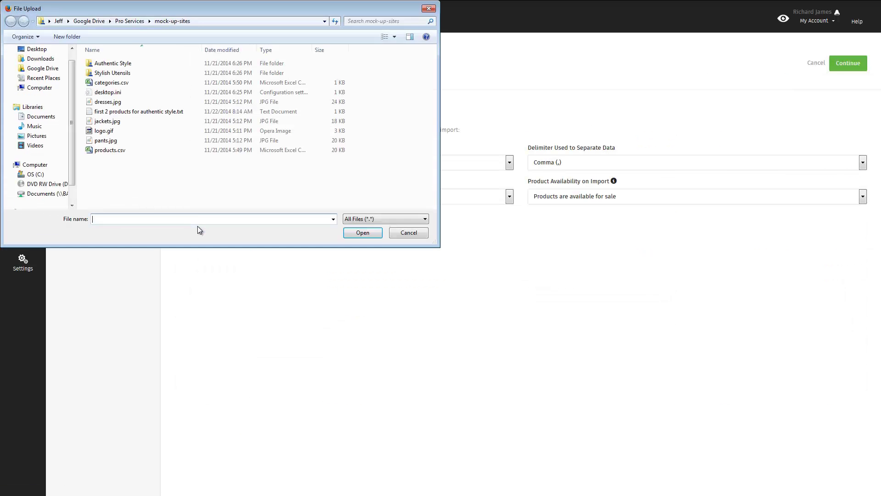
double_click(108, 150)
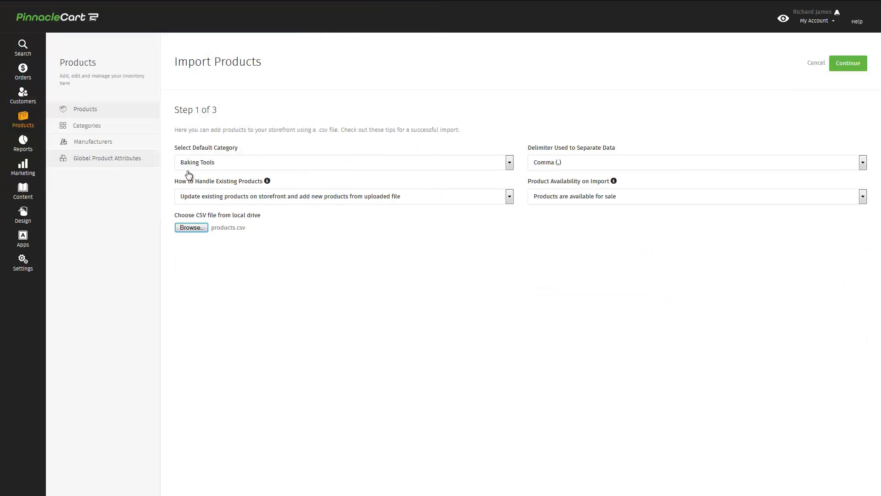
mouse_move(268, 180)
click(856, 62)
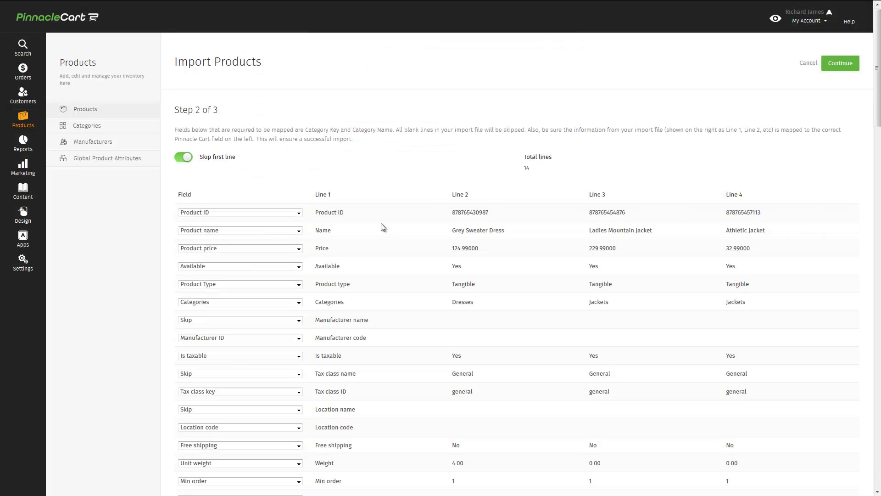
Review the import field mapping and run the import
scroll(378, 224, down, 3)
scroll(379, 225, down, 6)
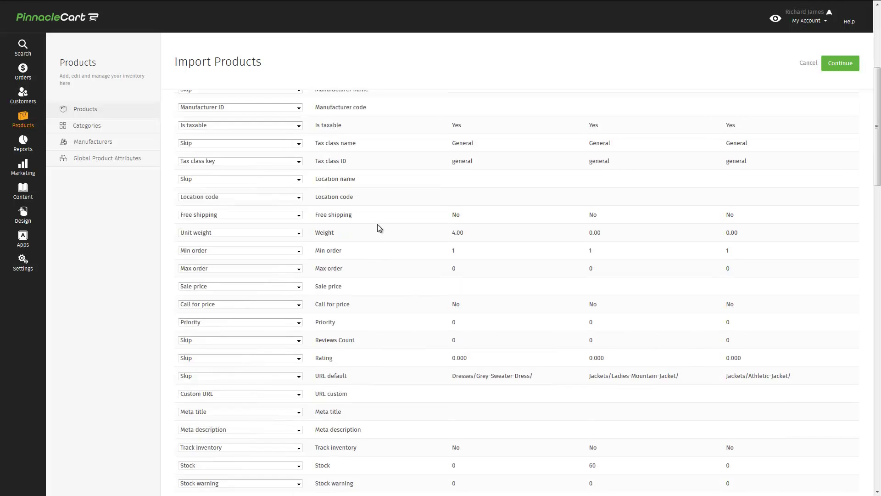
scroll(377, 224, down, 8)
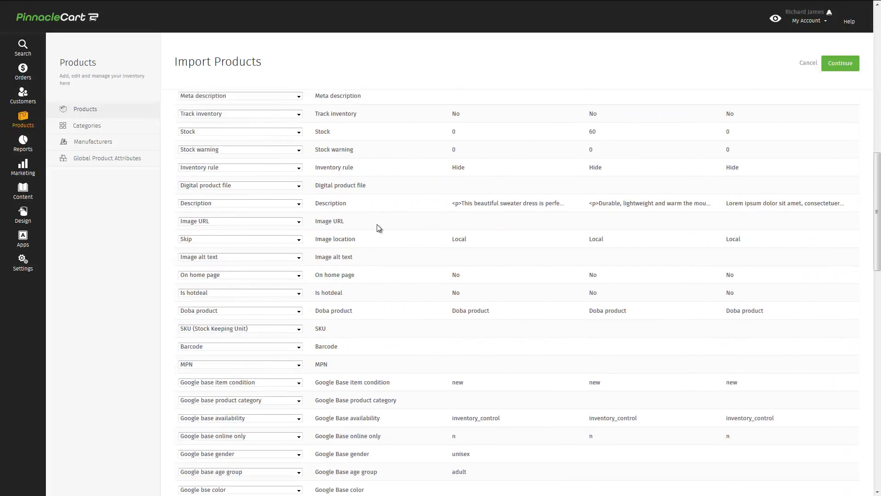
scroll(378, 225, down, 10)
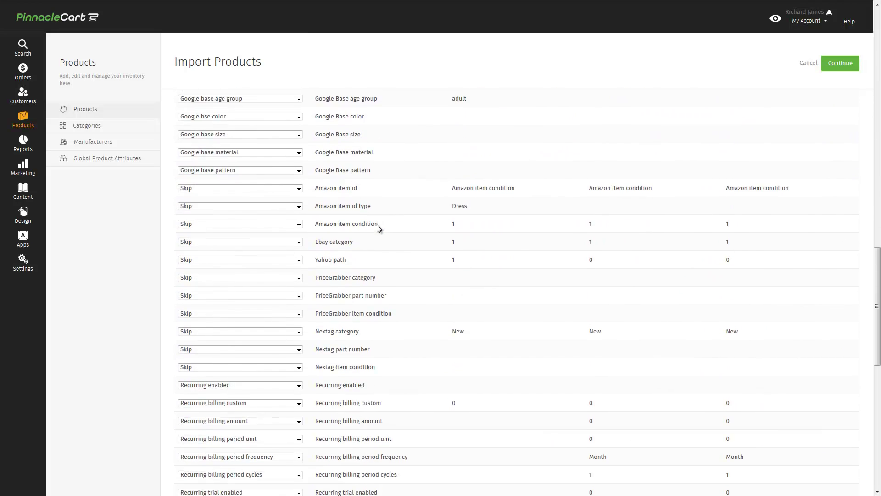
scroll(376, 224, down, 5)
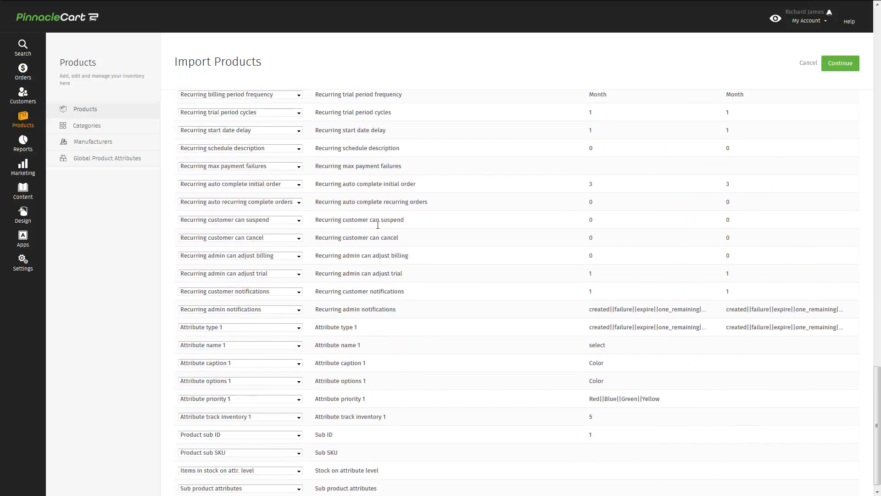
click(843, 70)
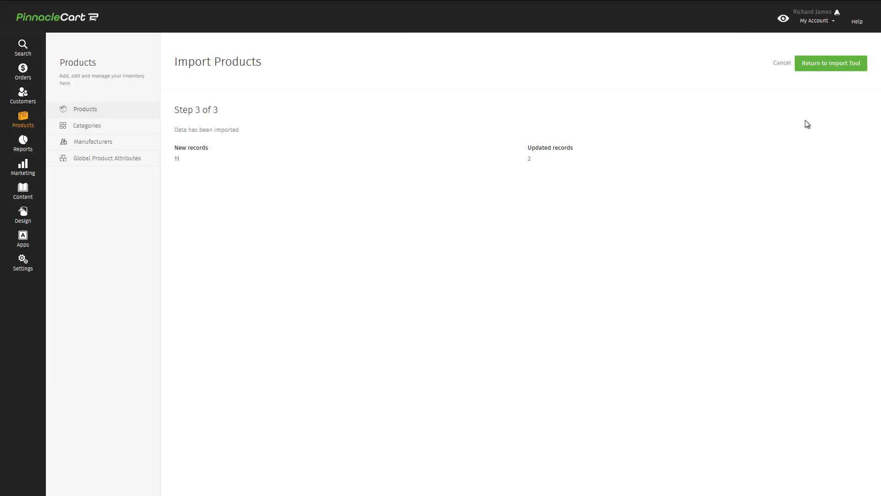
Return to Products, remove and confirm deleting the sample test products, then open Design
click(783, 65)
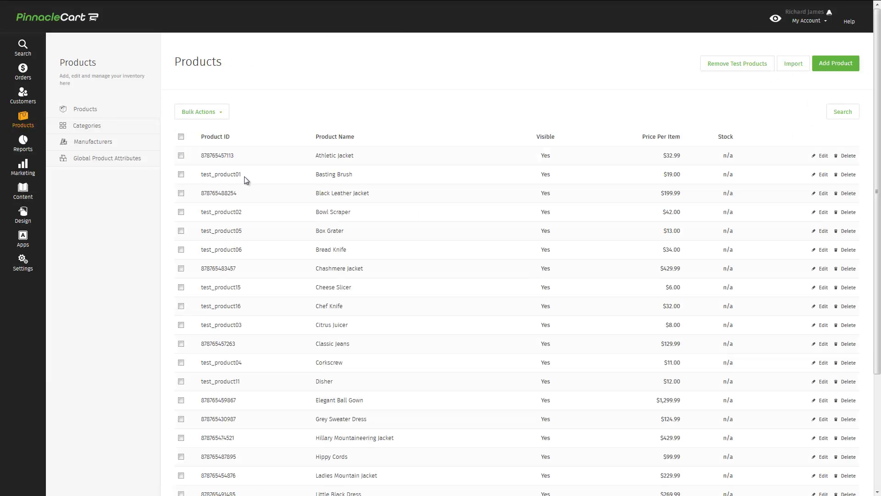
scroll(250, 211, down, 3)
scroll(250, 209, up, 3)
click(728, 64)
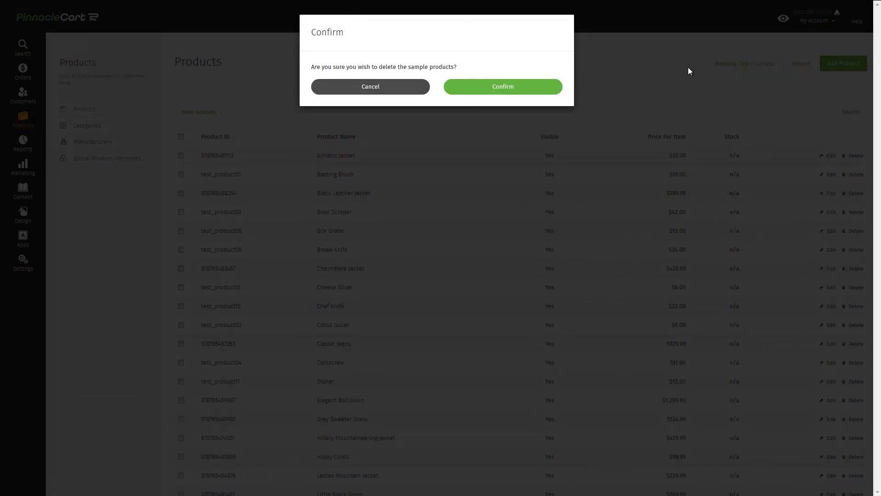
click(485, 92)
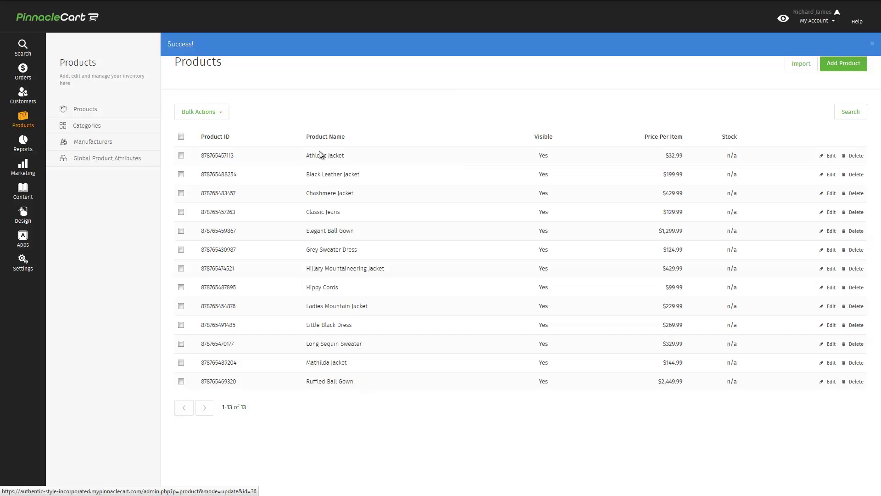
click(19, 219)
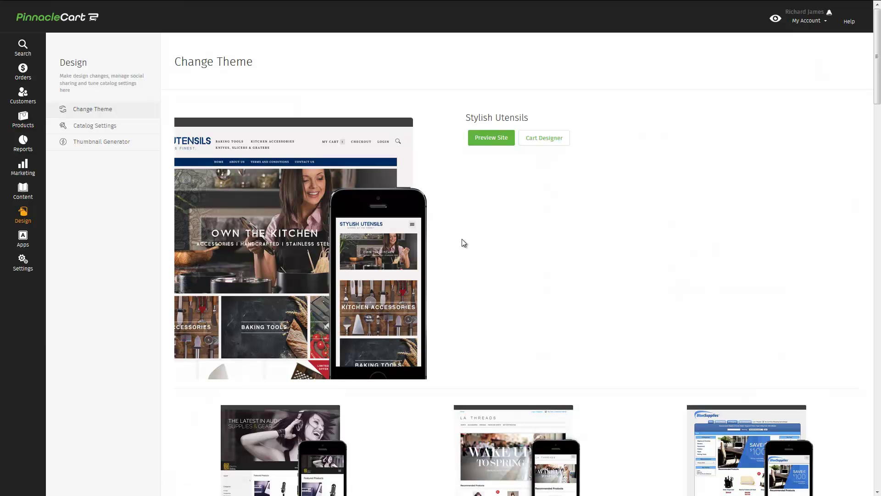
In Cart Designer's site images, set logo.gif as the logo and image-home.jpg as home image, then save and refresh
click(545, 143)
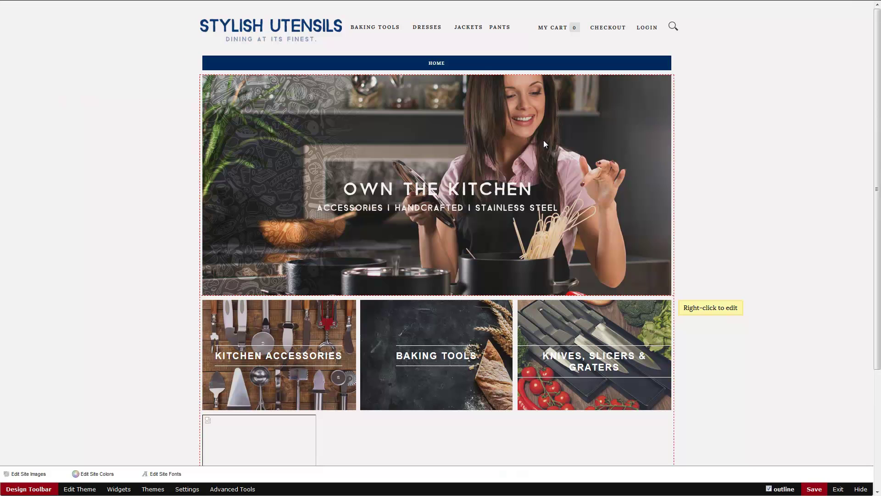
click(44, 472)
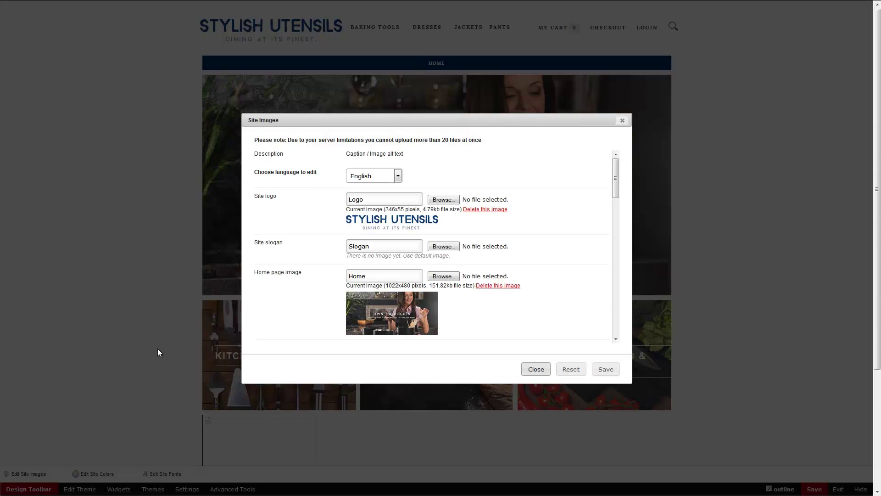
click(439, 200)
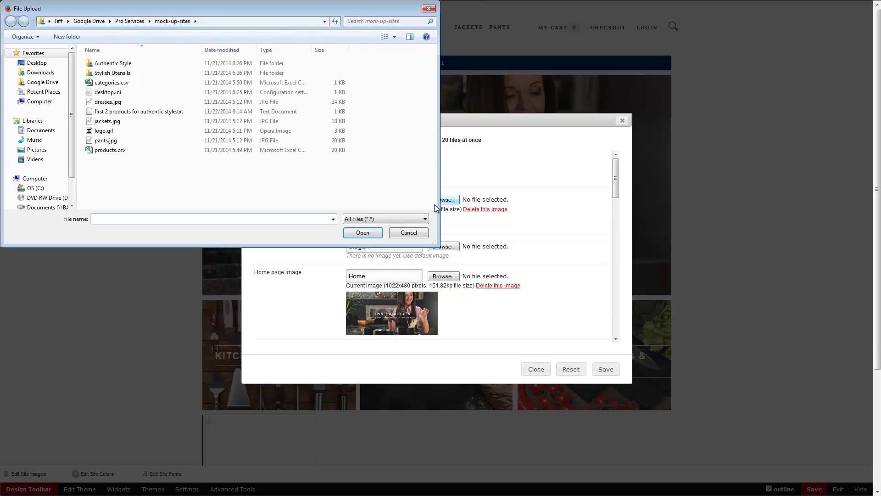
double_click(113, 132)
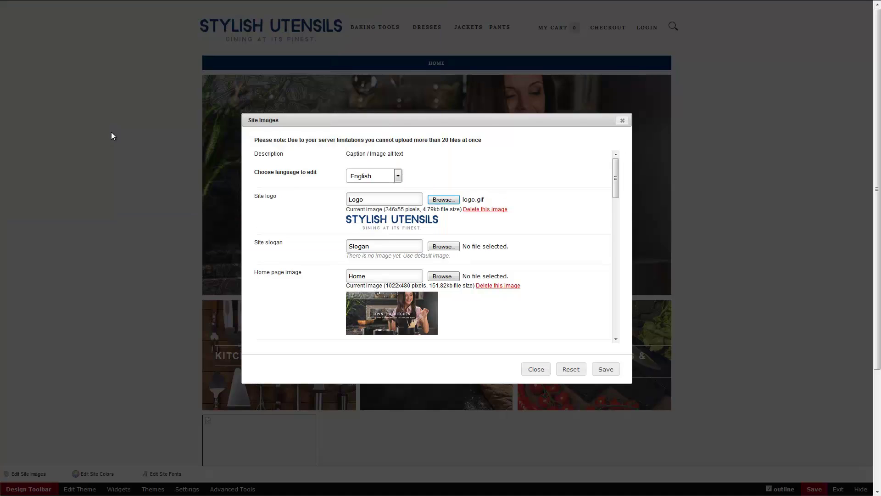
click(444, 276)
double_click(130, 123)
click(598, 370)
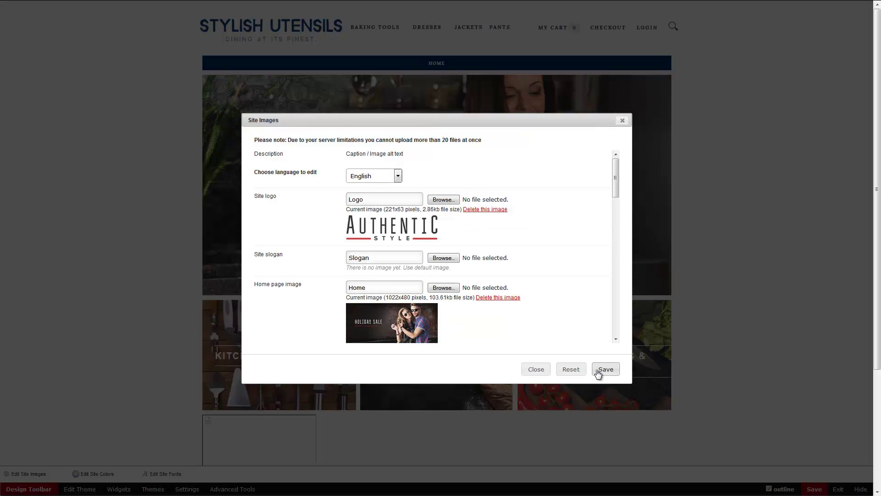
click(536, 369)
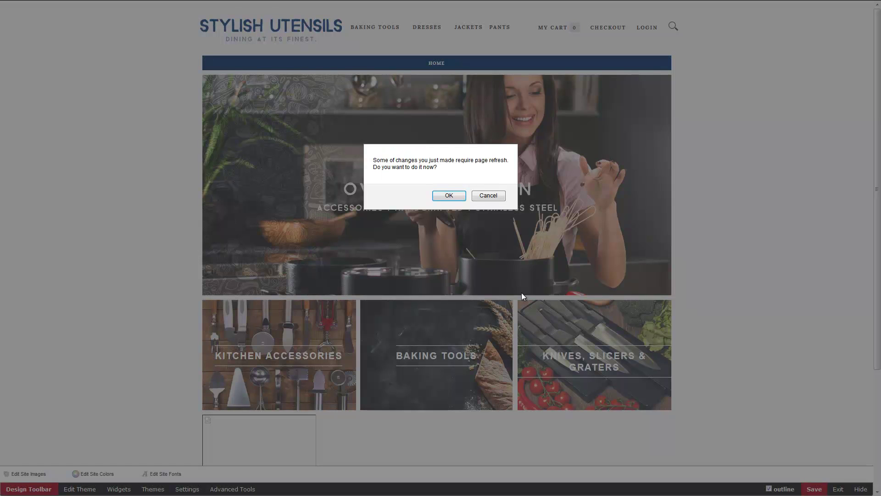
click(458, 198)
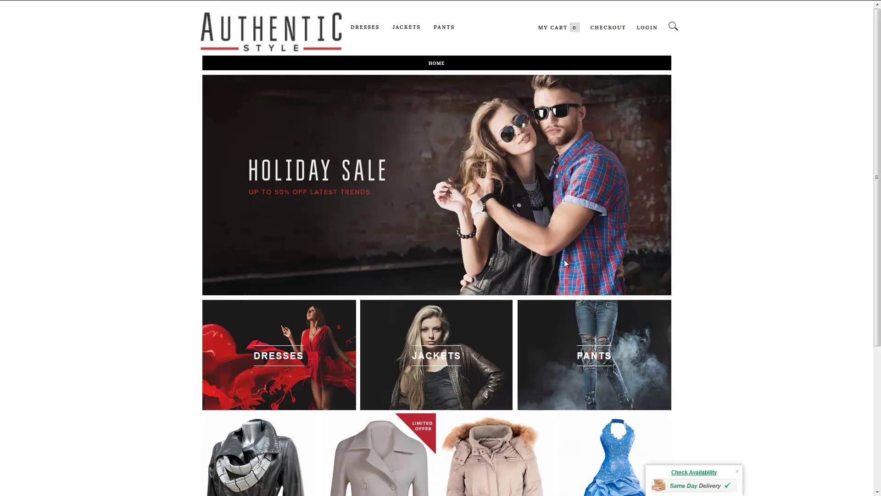
Open the Hillary Mountaineering Jacket page, view its third photo, and expand its description
scroll(564, 260, down, 1)
scroll(564, 263, down, 3)
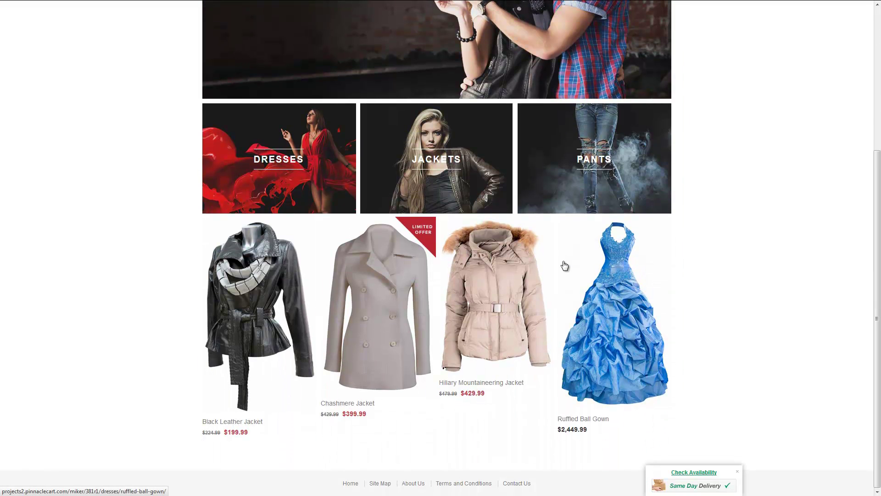
click(500, 260)
mouse_move(330, 161)
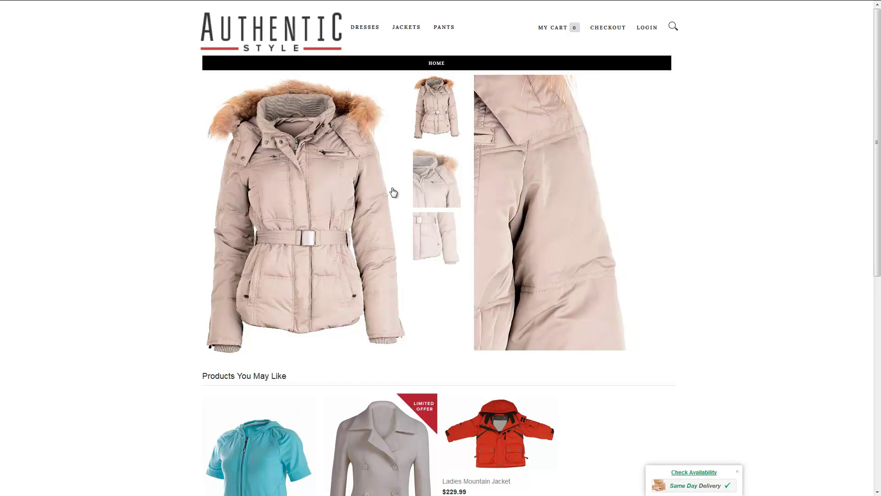
click(421, 220)
mouse_move(342, 174)
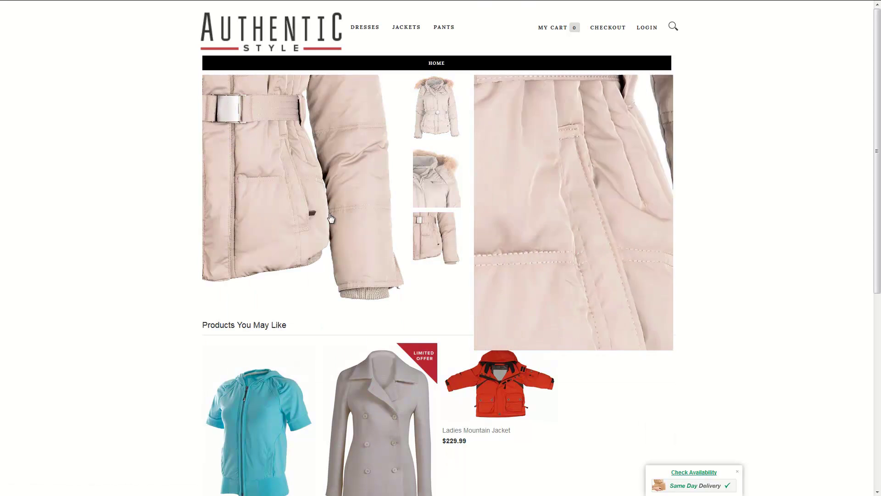
click(502, 201)
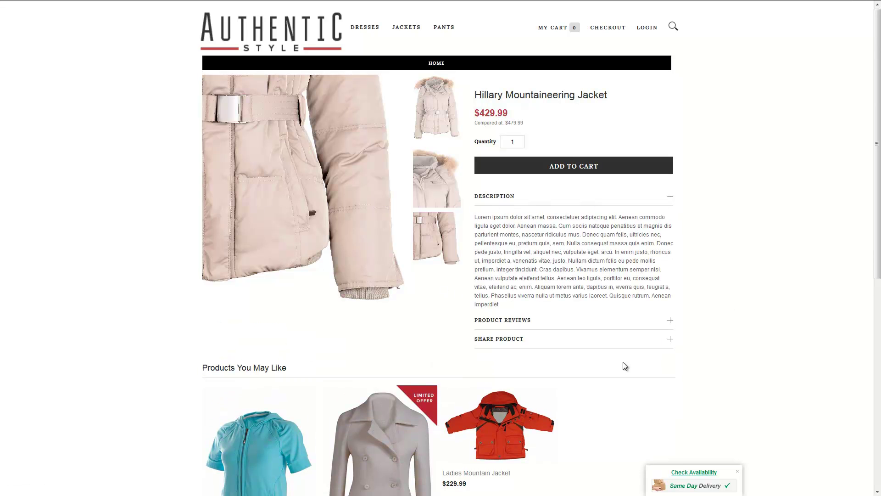
On the Ladies Mountain Jacket page, check stock per color, preview the color versions, and add it to the cart
click(499, 426)
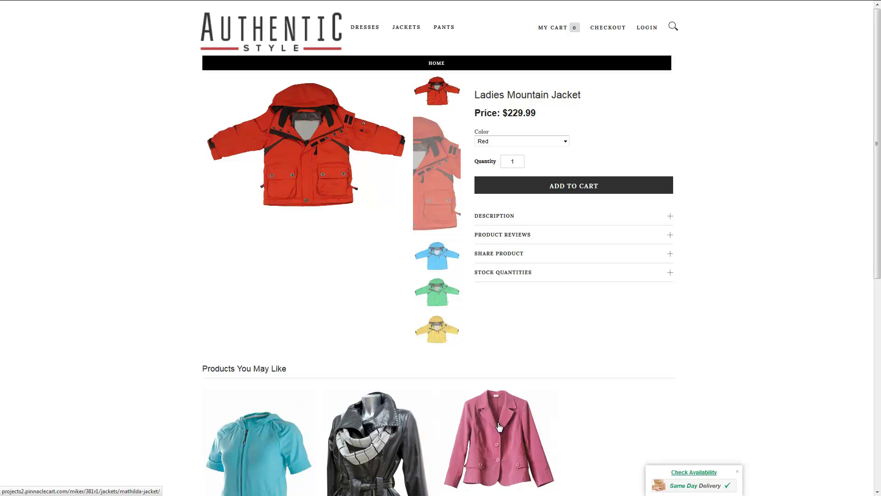
click(526, 276)
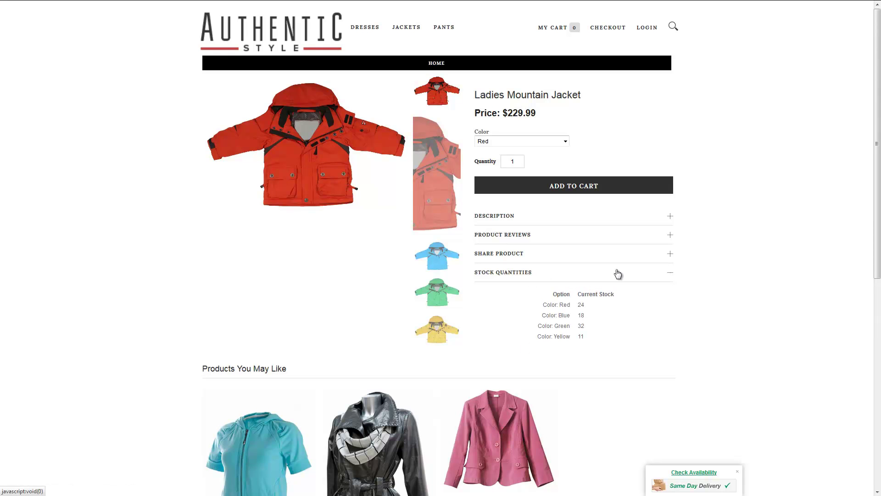
click(565, 141)
click(492, 183)
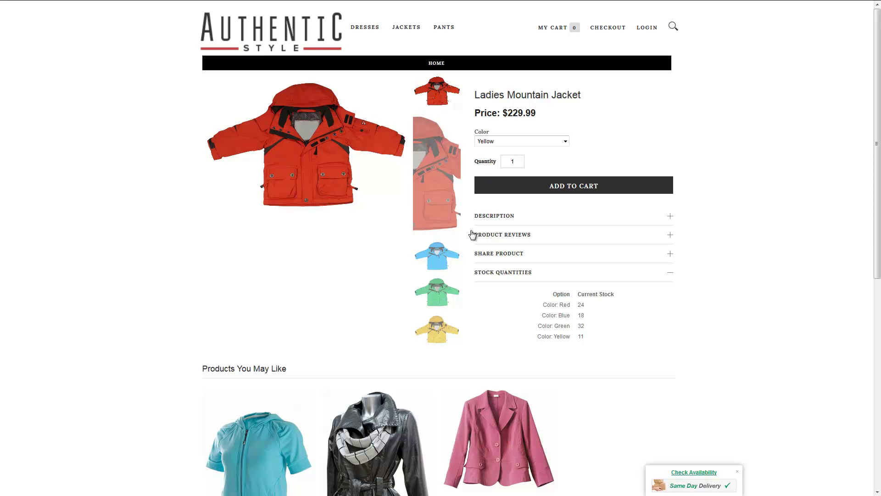
click(448, 253)
click(439, 287)
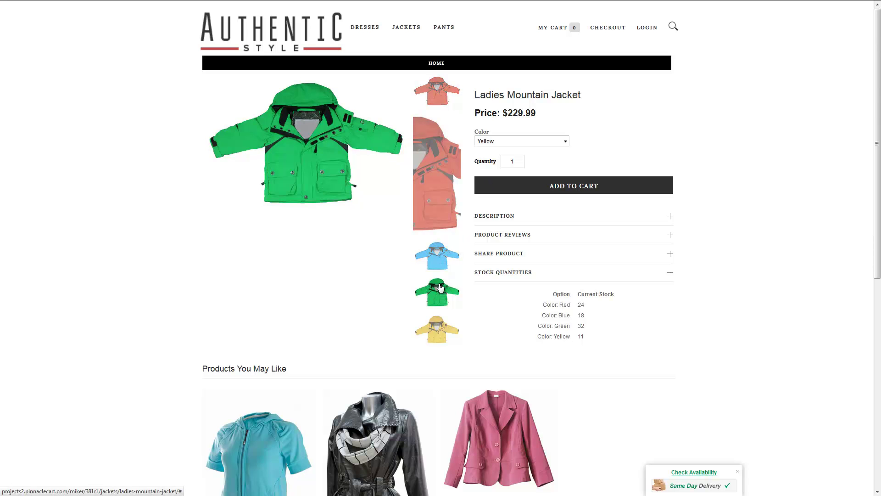
click(443, 178)
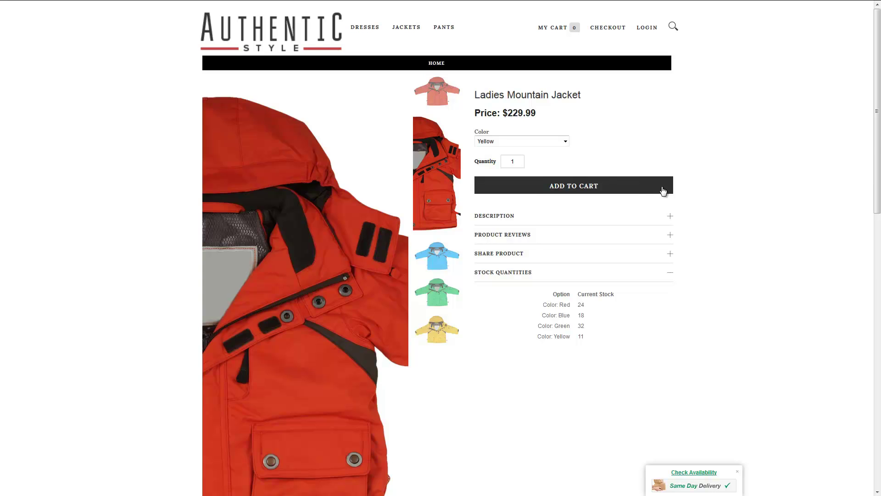
click(663, 191)
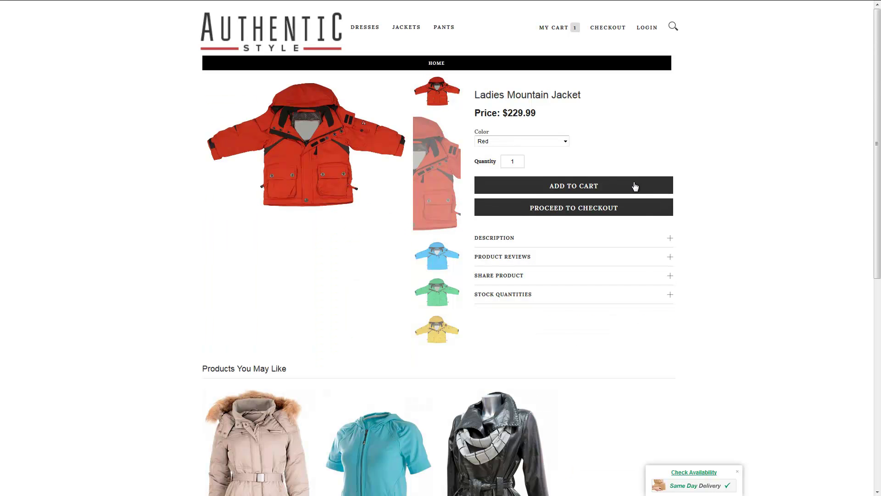
Add the Black Leather Jacket to the cart and proceed to checkout
click(503, 404)
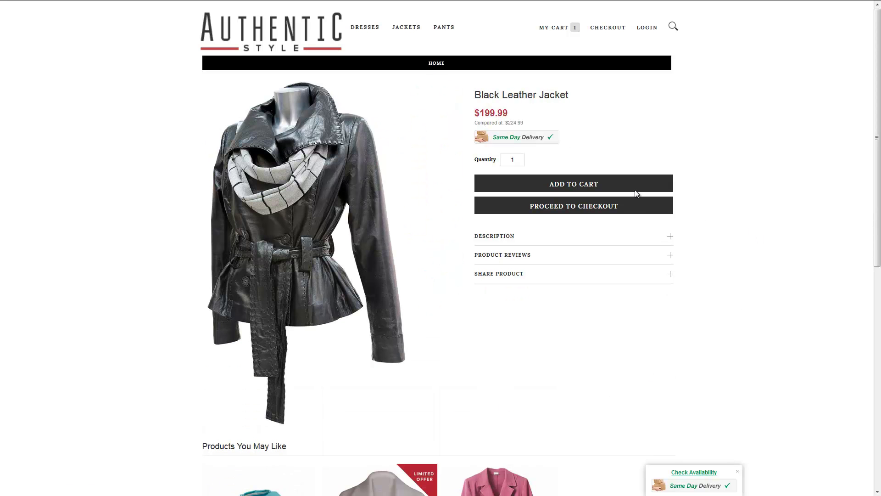
click(621, 191)
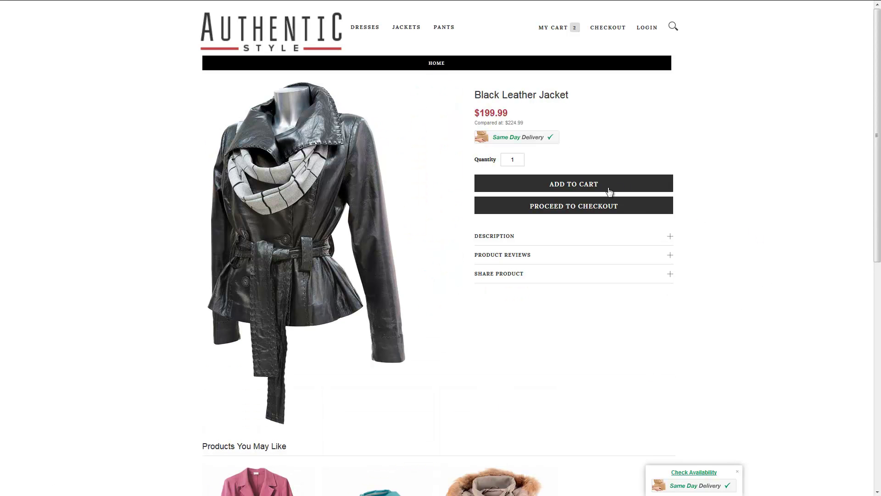
click(555, 207)
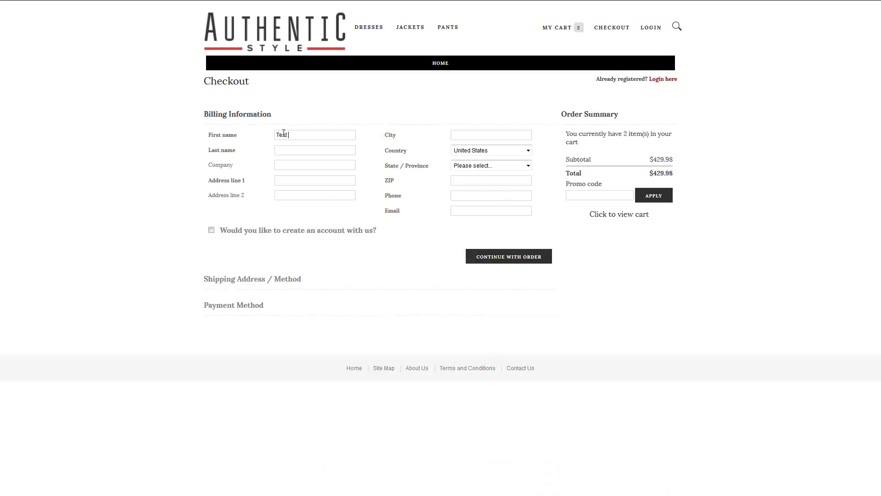
Fill in the billing street address, state New York, ZIP 12345, phone and e-mail, then continue
text(1123 M)
text(Schenecatdy)
key(Tab)
text(New York)
key(Tab)
text(12345)
key(Tab)
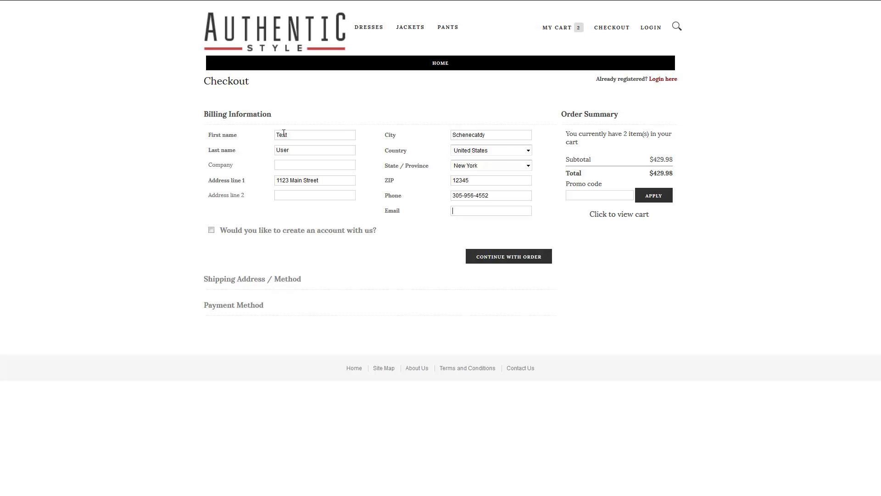
key(Tab)
text(Testing@testorder.com)
click(537, 256)
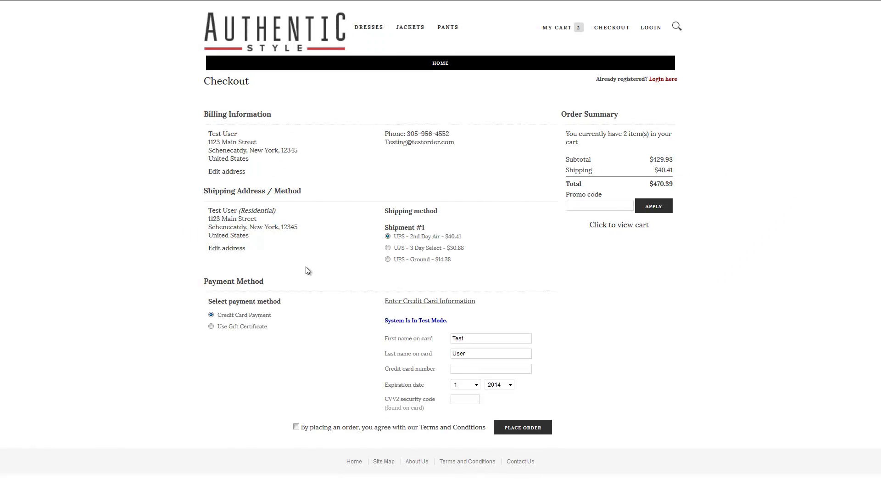
Enter the test credit card details, accept the terms and conditions, and place the order
click(469, 368)
text(4111111111111111)
key(Tab)
key(5)
key(Tab)
text(2017)
key(Tab)
text(123)
click(296, 426)
click(531, 431)
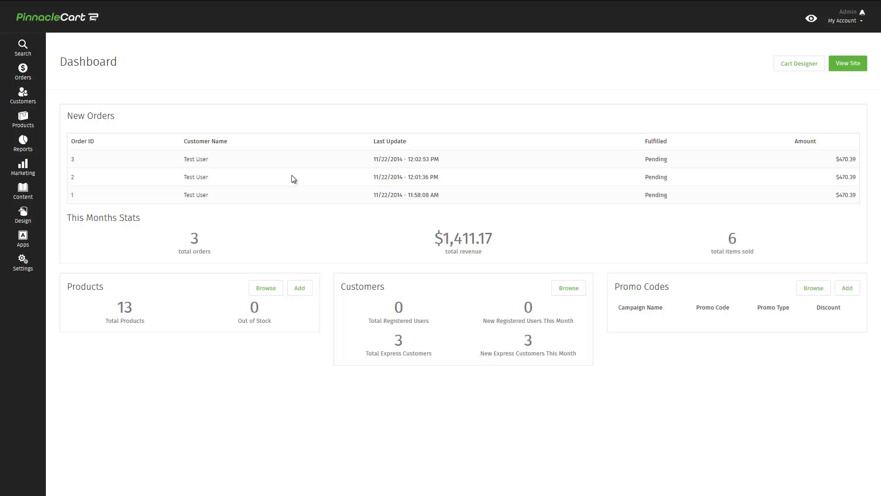
From the App Center, enable Google Merchant Center, ebay Store and Amazon Seller on their details pages
click(23, 239)
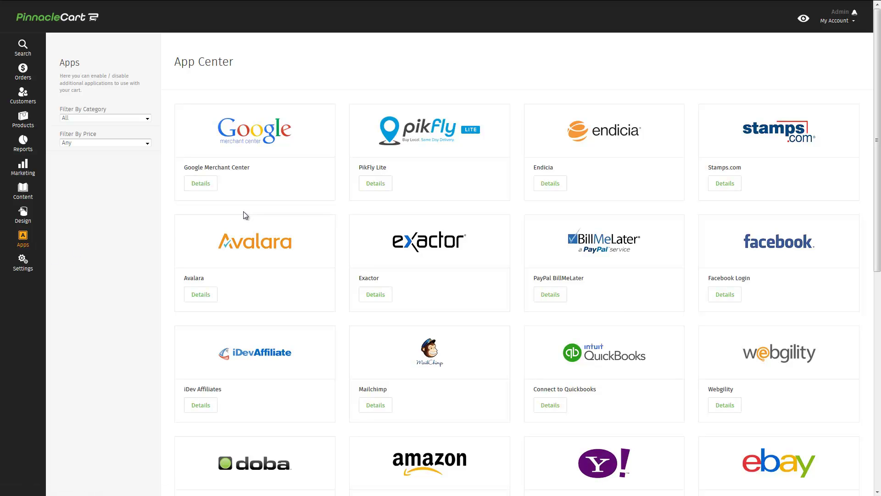
click(202, 184)
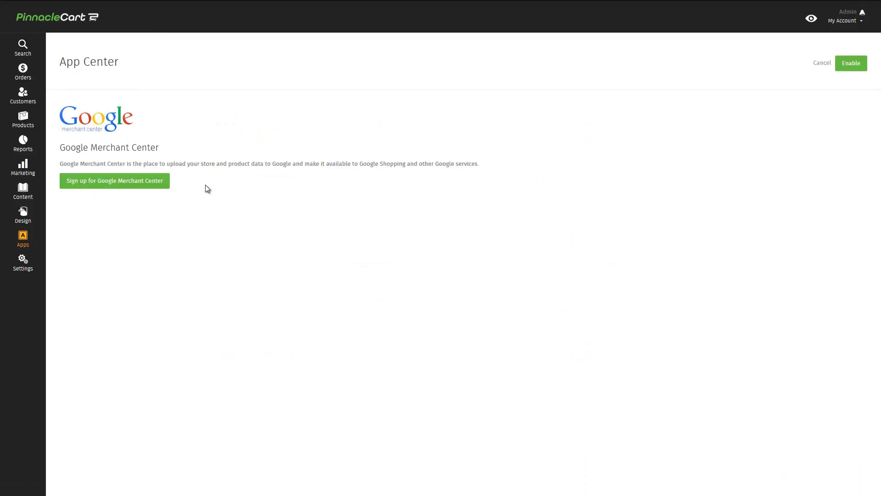
click(857, 64)
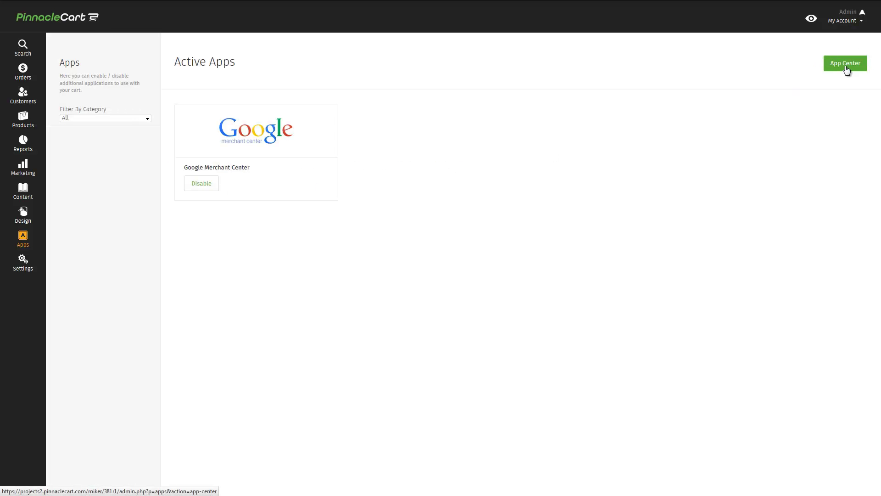
click(846, 66)
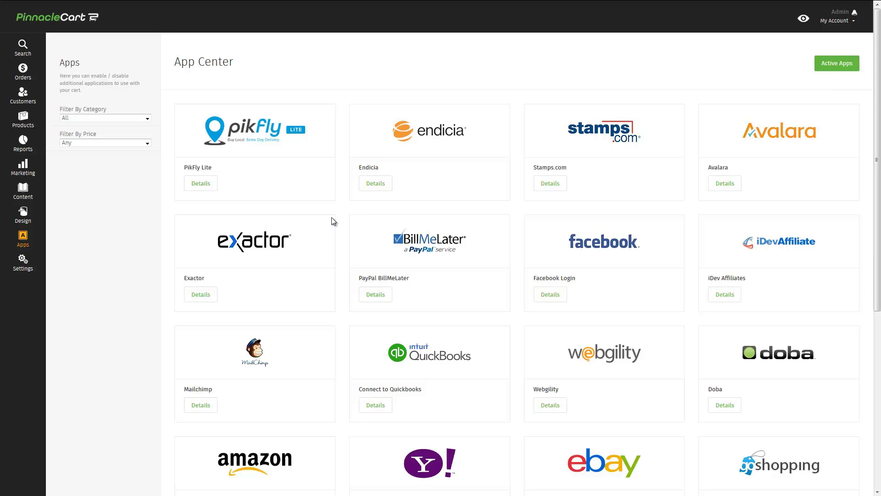
scroll(332, 217, down, 6)
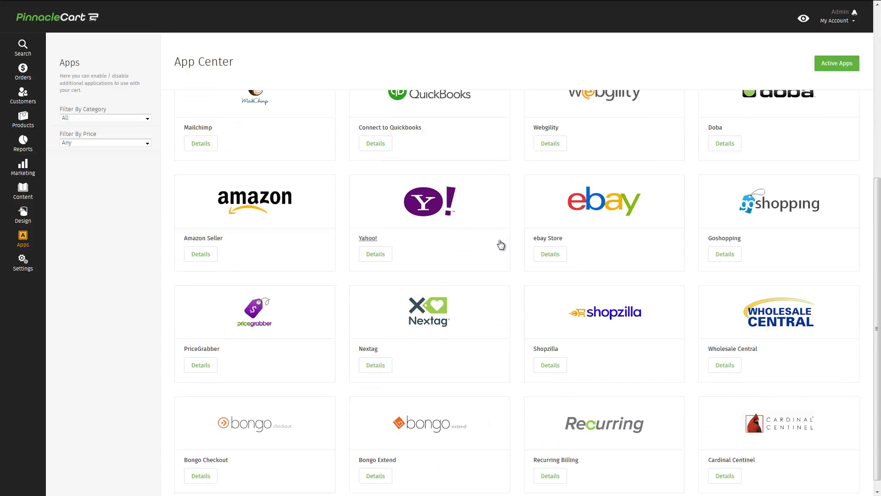
click(536, 253)
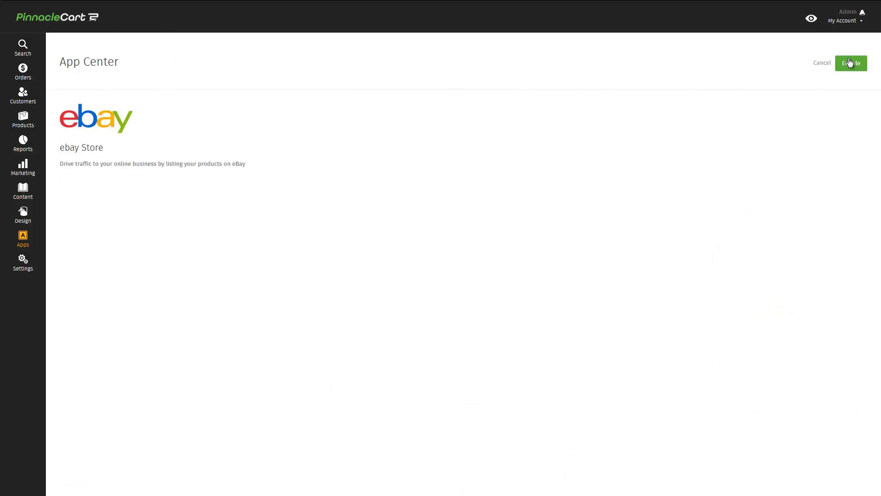
click(850, 63)
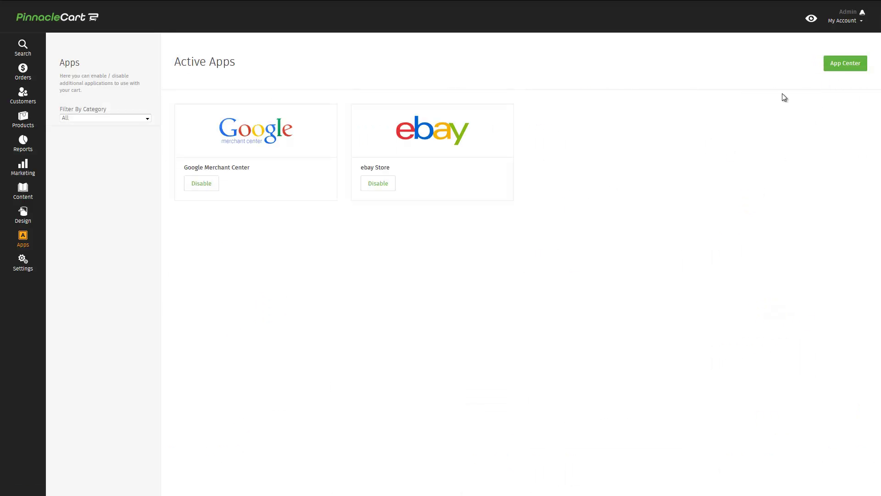
click(841, 65)
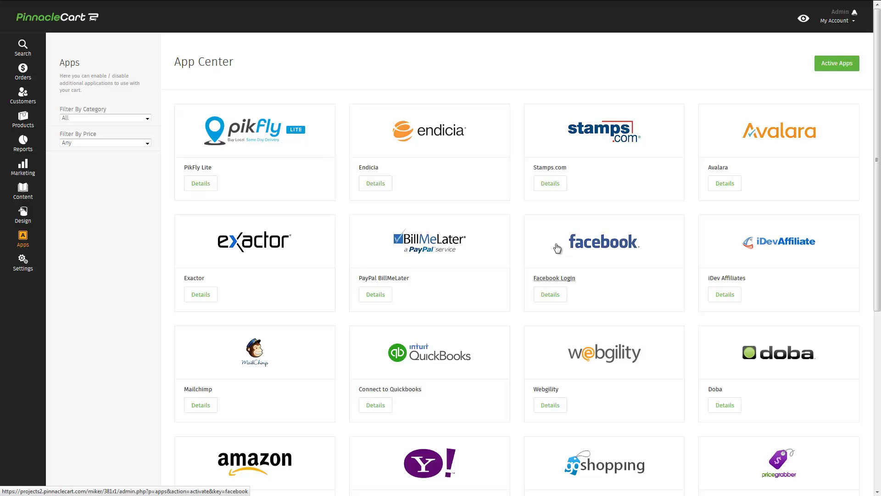
scroll(557, 248, down, 5)
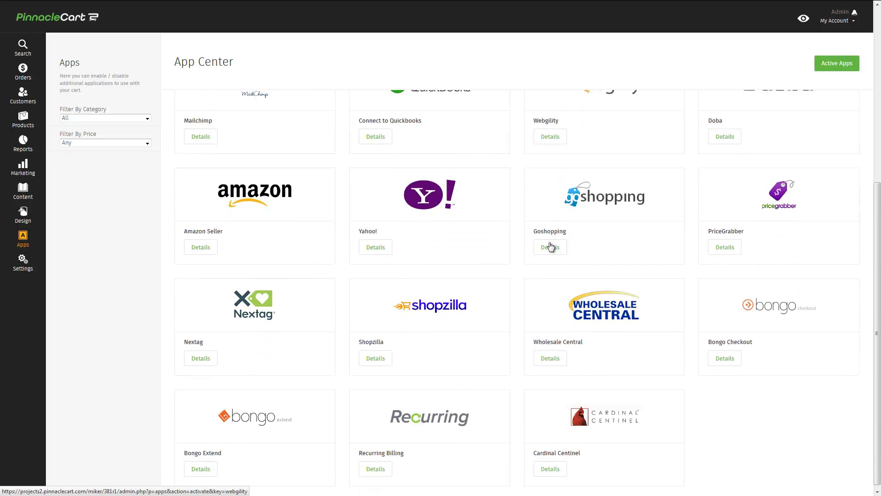
click(201, 243)
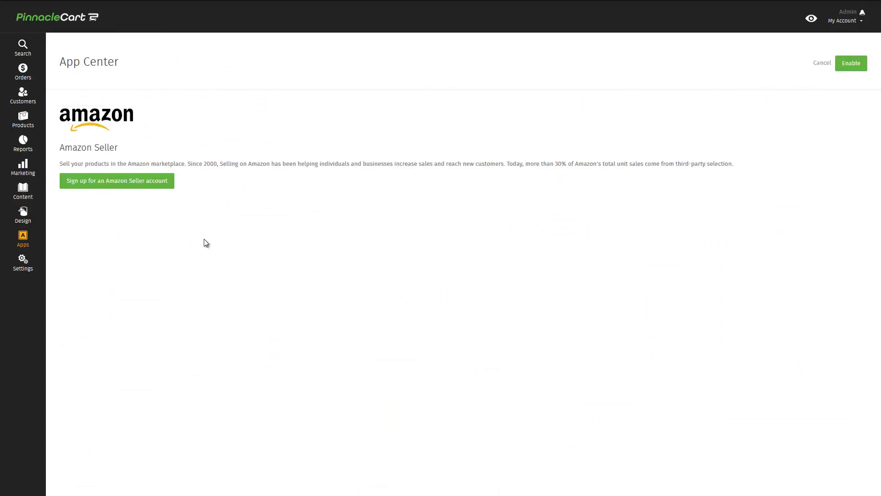
click(839, 64)
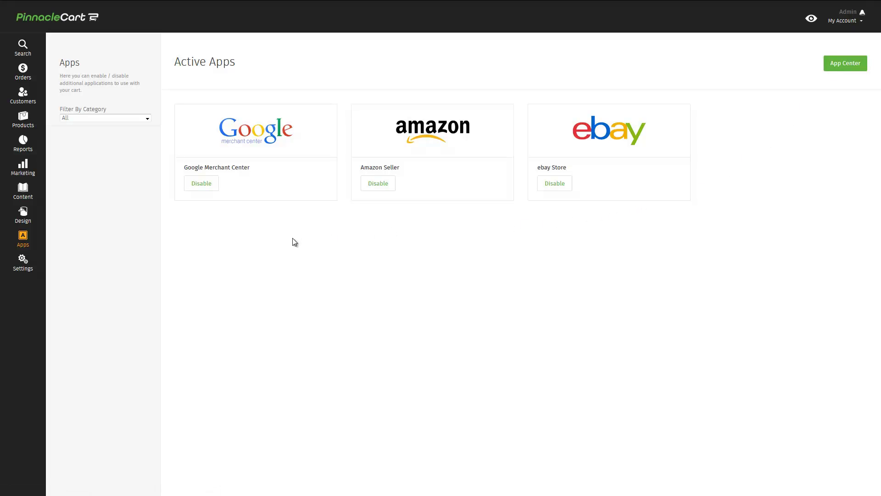
Open the Athletic Jacket product and expand its Data Export Properties section
click(21, 119)
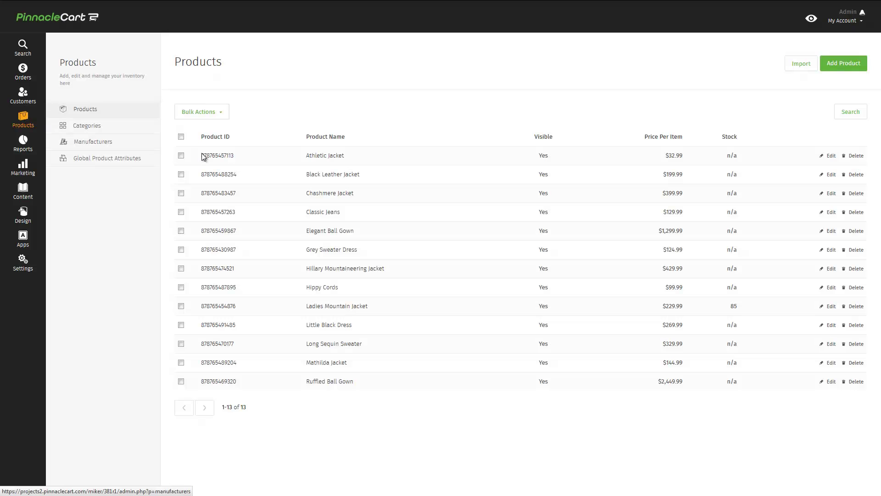
click(323, 157)
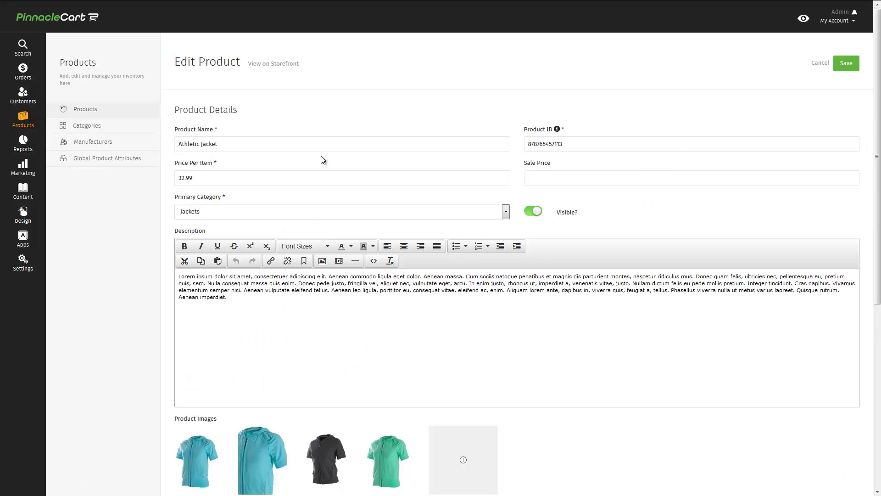
scroll(324, 157, down, 6)
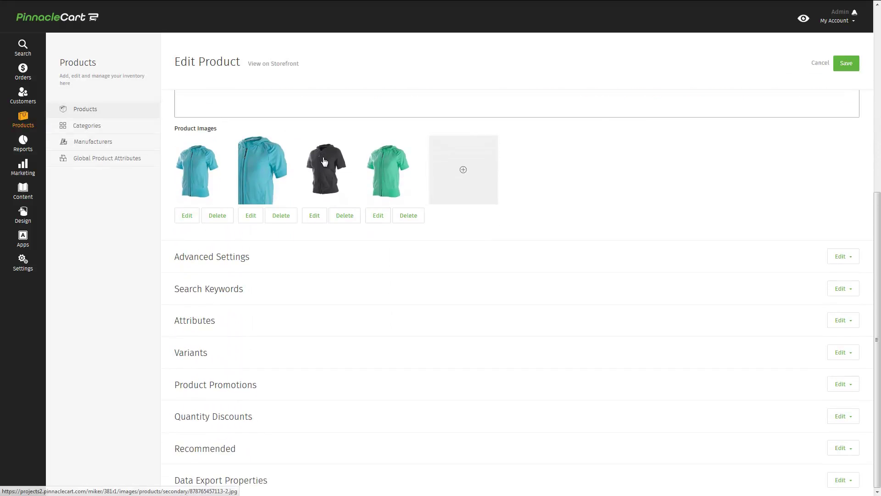
click(235, 483)
scroll(266, 412, down, 7)
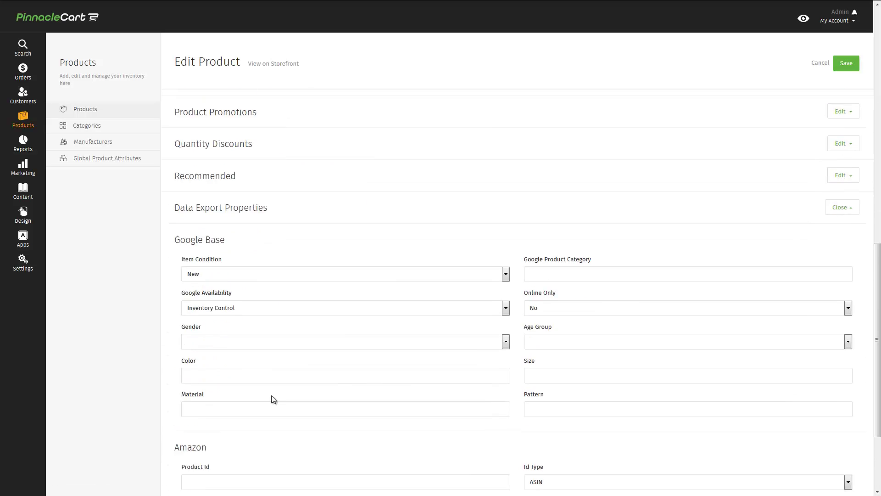
scroll(275, 384, down, 1)
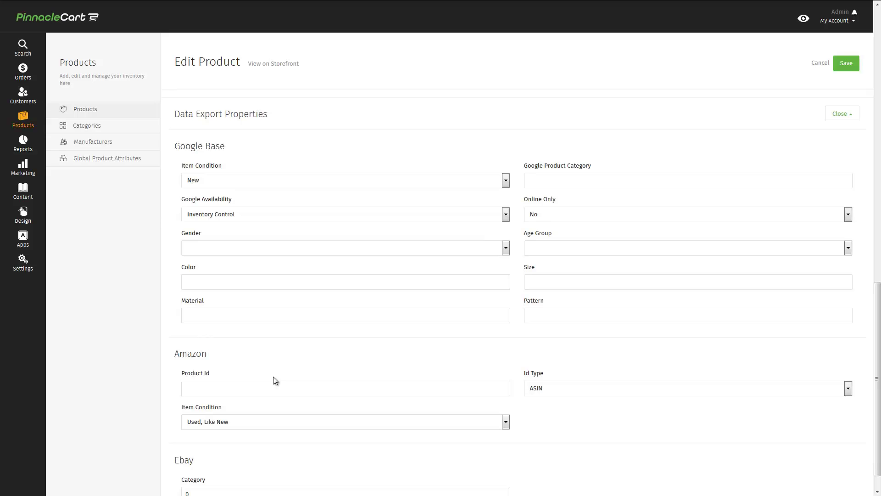
Set the Google Base gender to Unisex and the age group to Adult
click(213, 248)
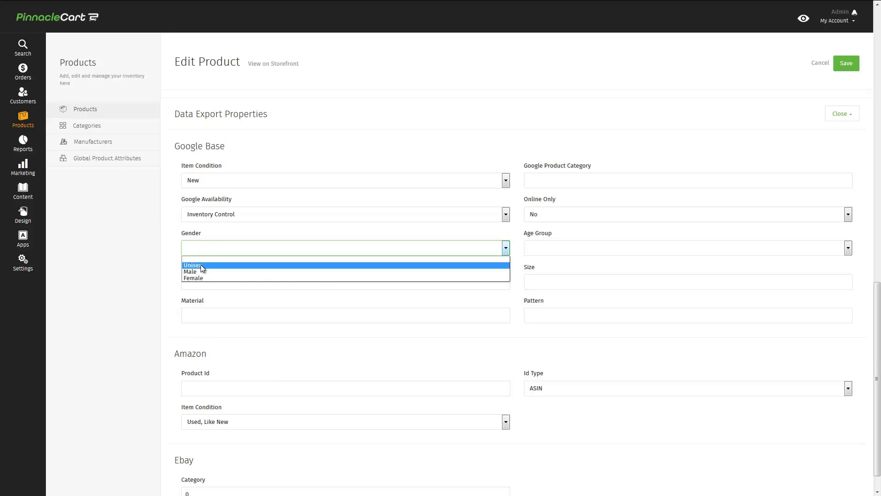
click(201, 264)
click(544, 249)
click(536, 265)
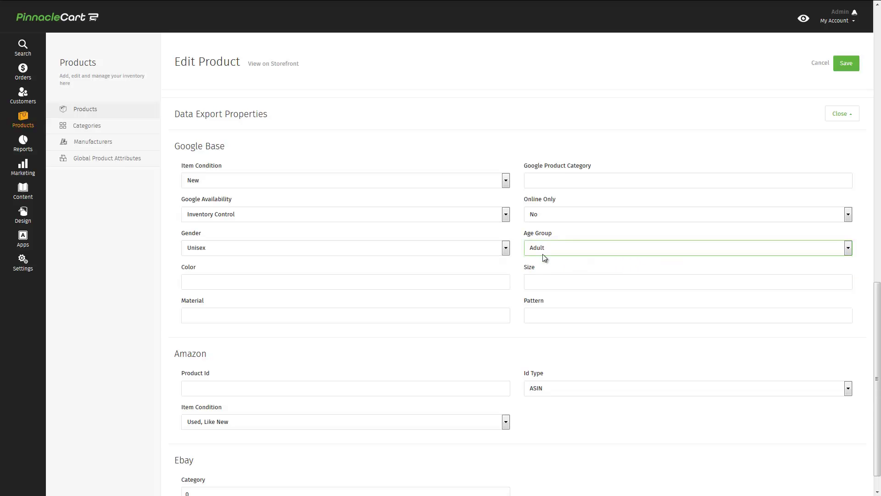
Enter an Amazon product id and eBay category 1, then save the product
scroll(224, 356, down, 1)
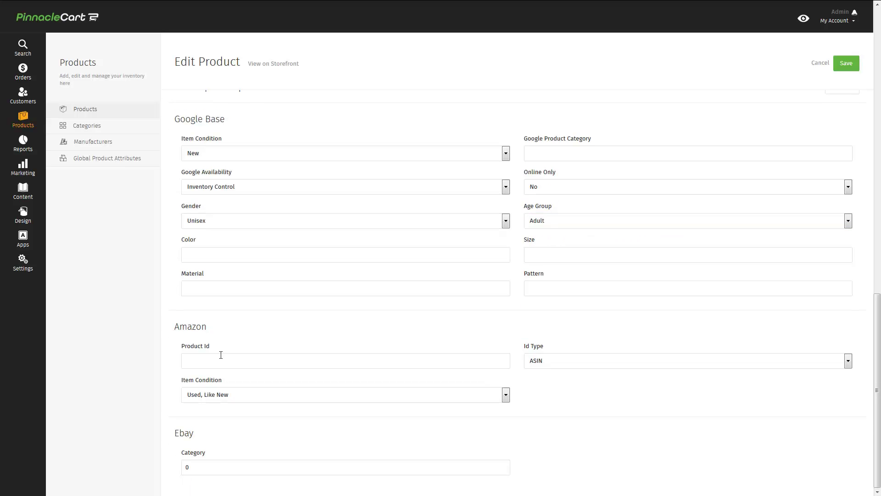
click(213, 361)
text(amazon1223345)
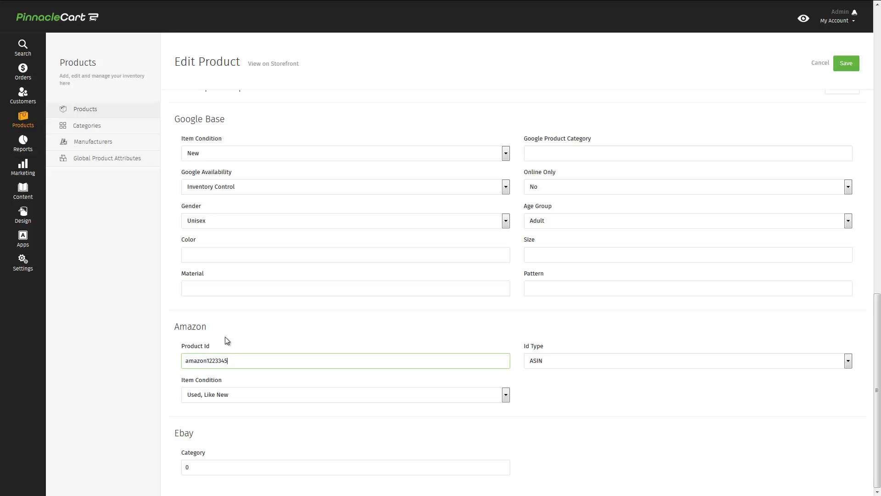
key(Tab)
key(Tab)
key(Tab)
text(1)
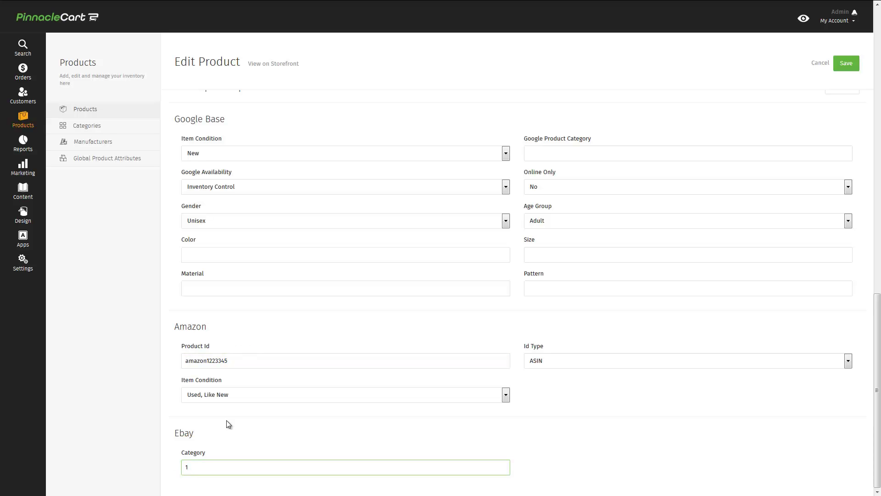
click(853, 65)
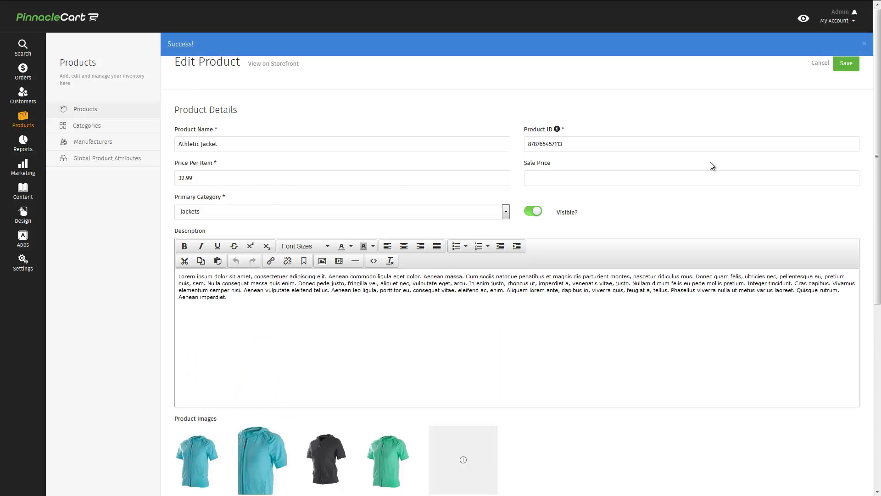
click(23, 236)
Export the Google Merchant Center product feed and open google_merchant.xml
click(250, 146)
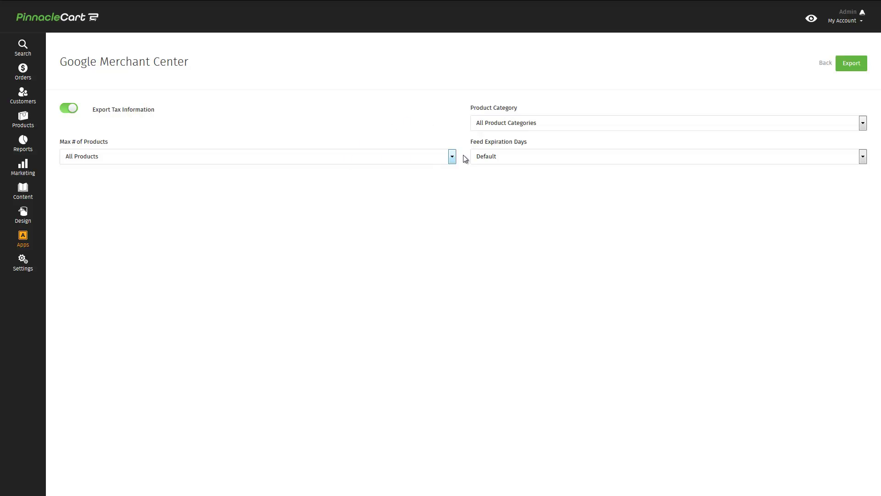
click(861, 65)
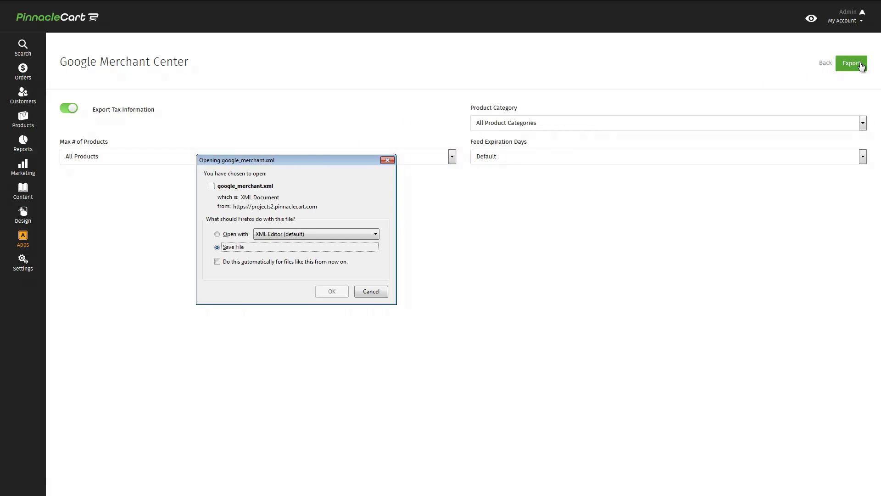
click(236, 234)
click(330, 292)
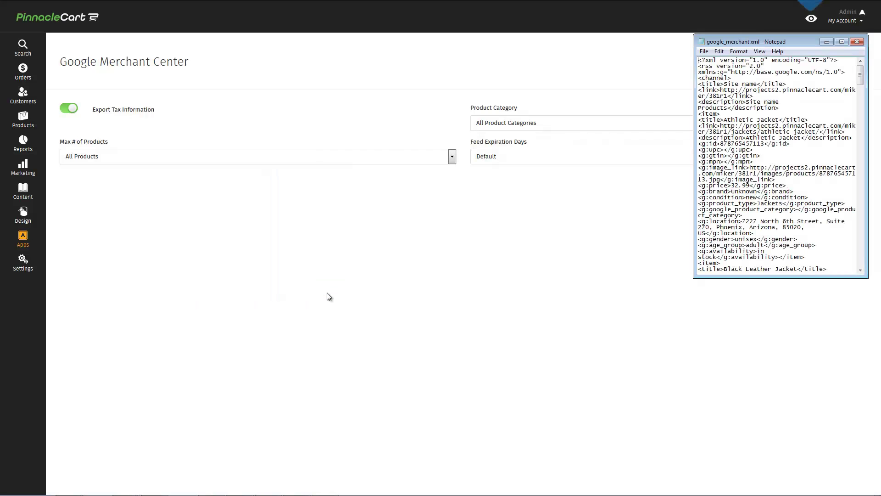
Enlarge and scroll through the google_merchant.xml product listing, then close it
drag(748, 40, 305, 63)
drag(424, 300, 705, 454)
scroll(365, 157, down, 18)
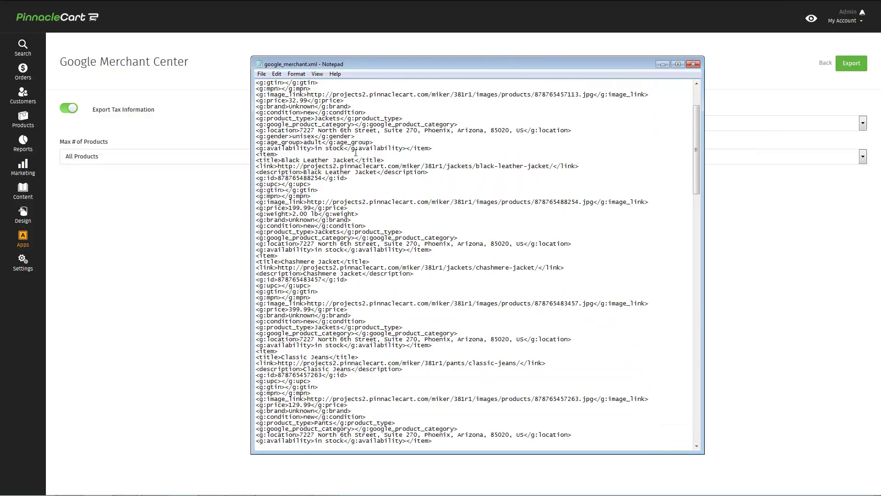
scroll(362, 166, down, 7)
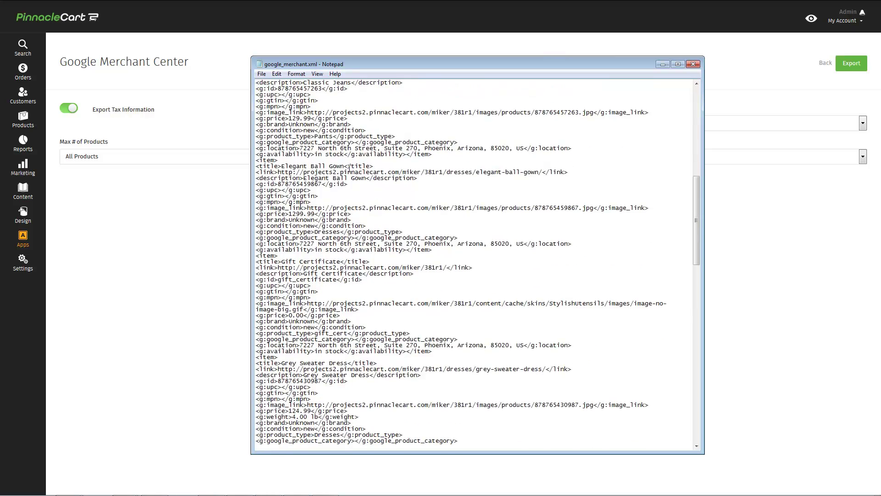
click(696, 64)
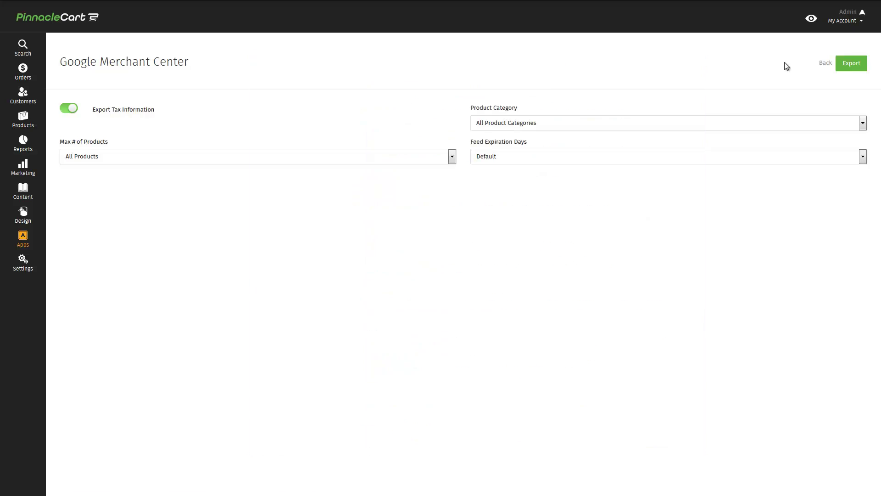
Export the Amazon Seller CSV, check its SKU cells in Excel, then return to active apps
click(826, 63)
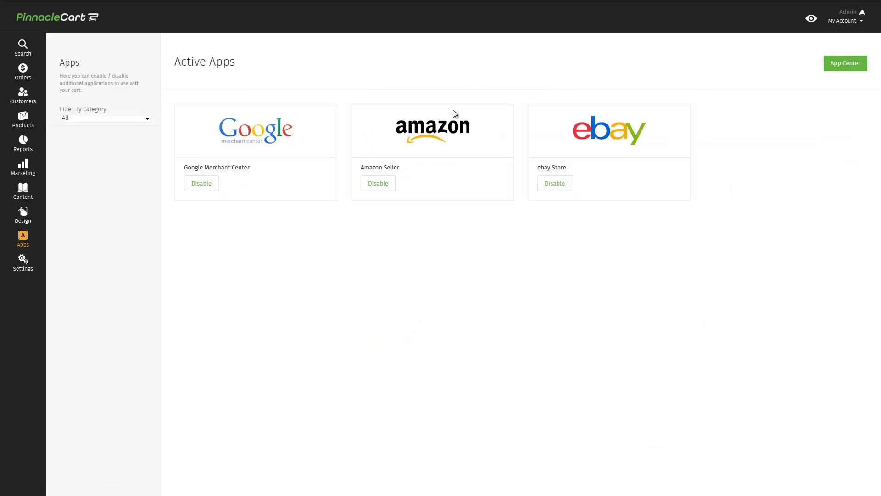
click(436, 136)
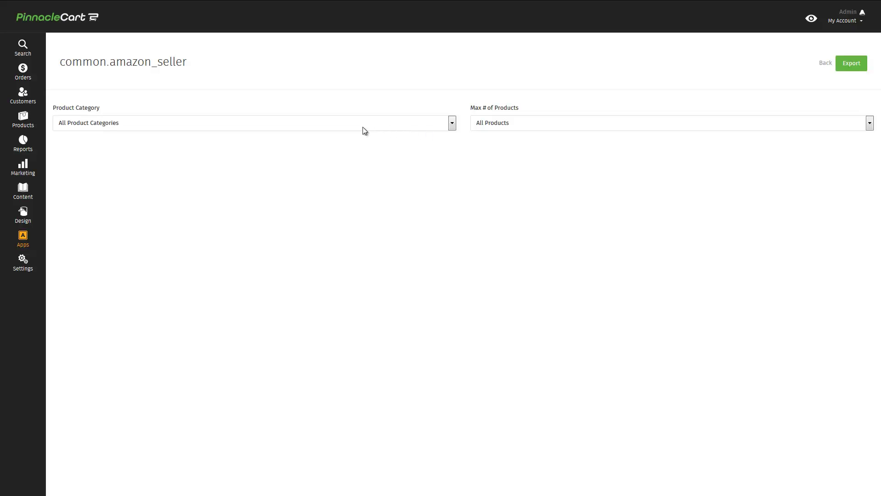
click(853, 69)
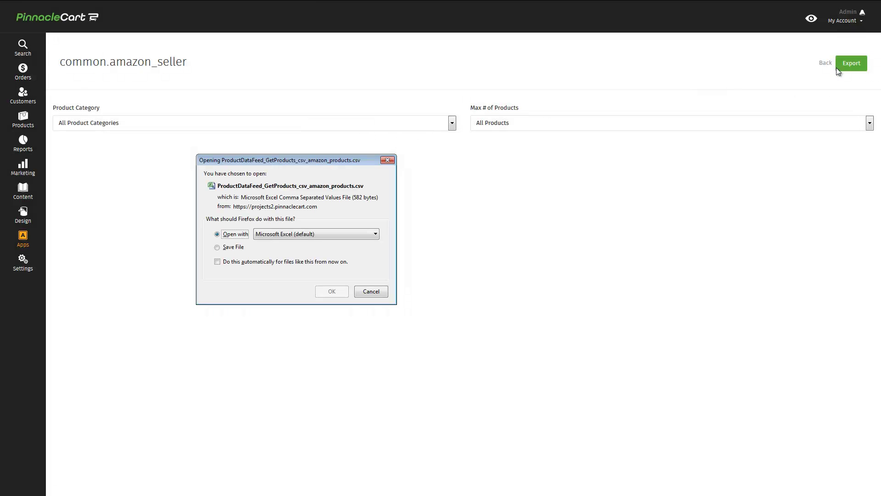
click(332, 291)
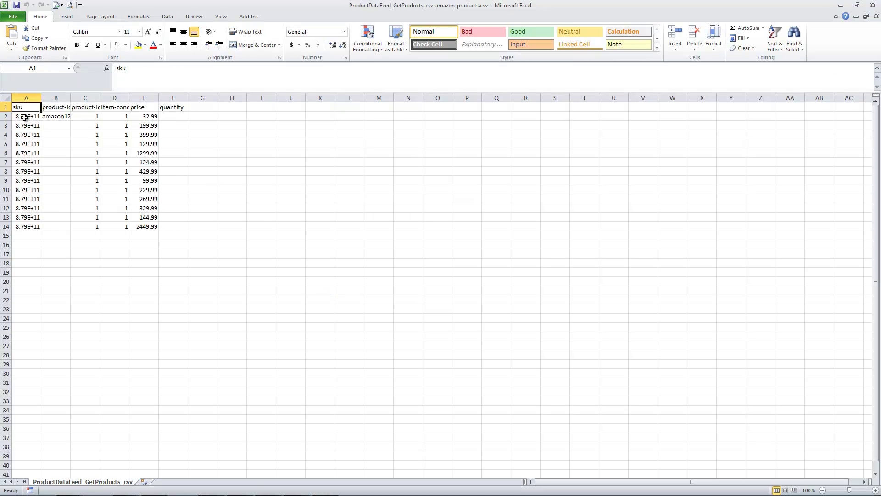
drag(25, 118, 150, 236)
double_click(4, 6)
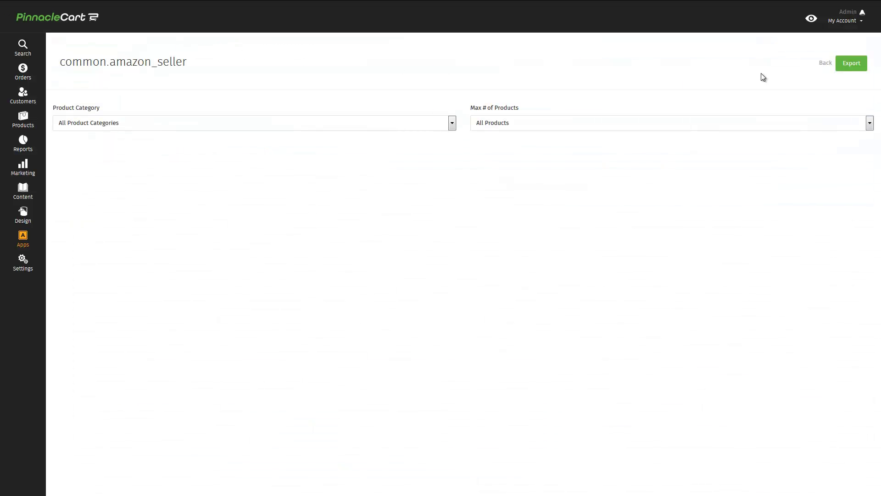
click(826, 63)
Enable Recurring Billing from the App Center catalogue as a fourth active app
click(842, 66)
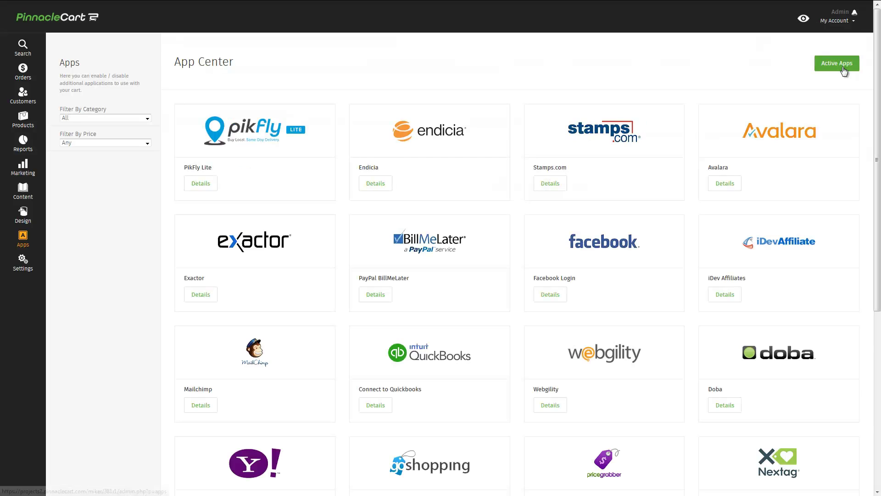
scroll(702, 250, down, 4)
scroll(702, 250, down, 2)
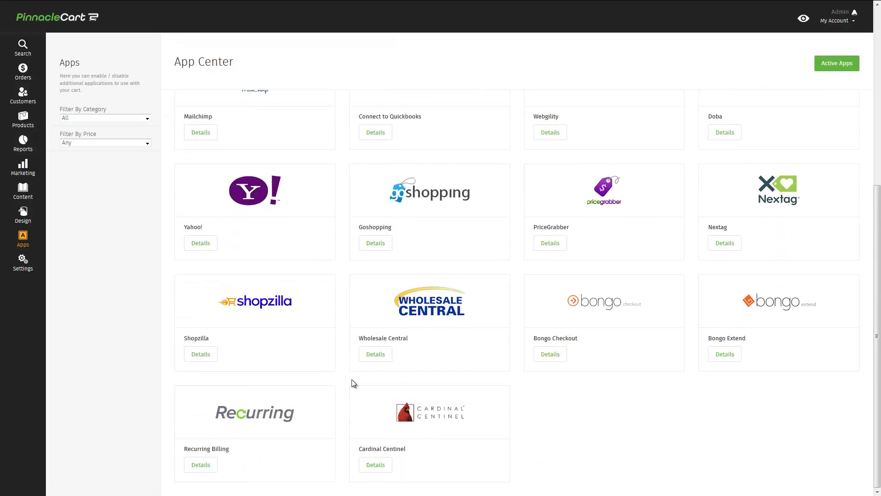
click(269, 423)
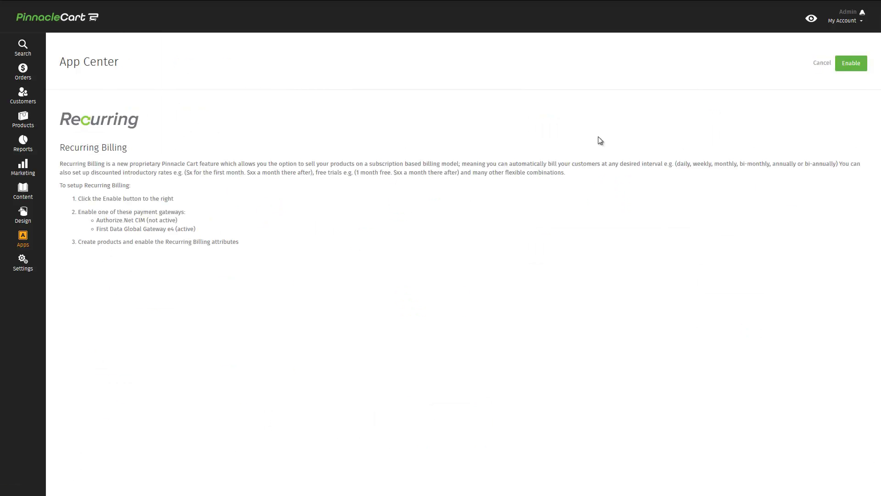
click(843, 64)
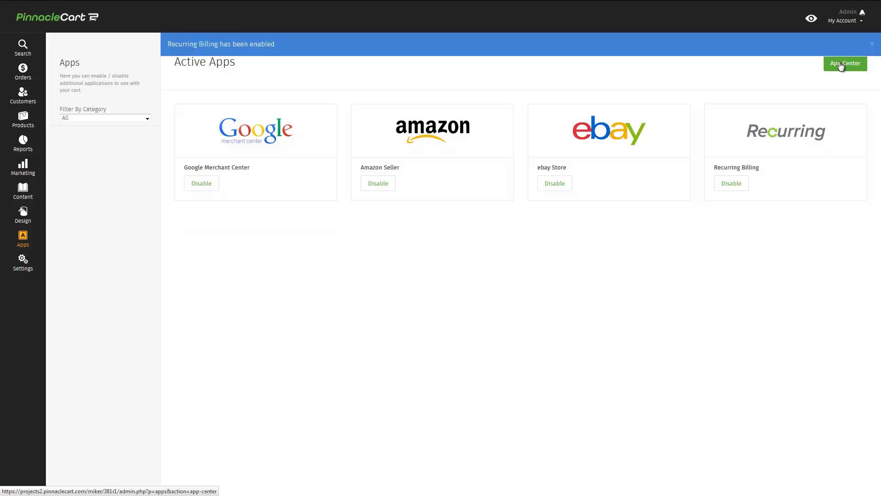
click(23, 119)
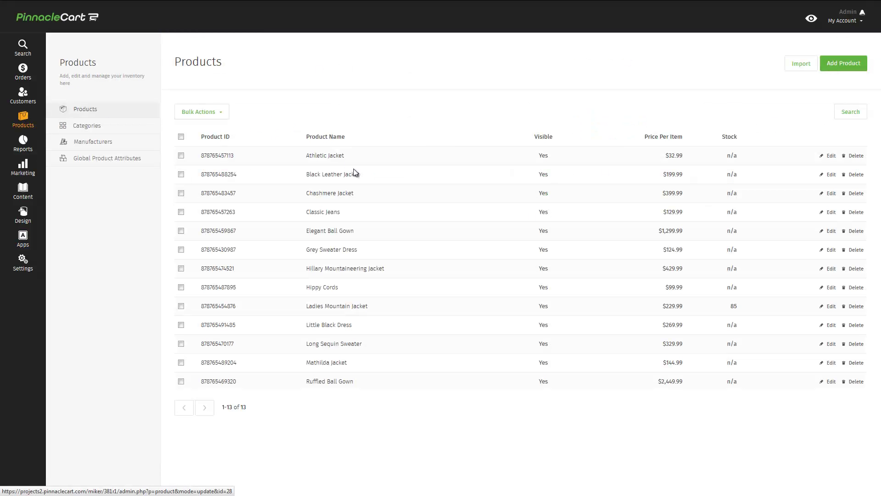
Turn on recurring billing for the Ladies Mountain Jacket and set the amount to 25
click(361, 306)
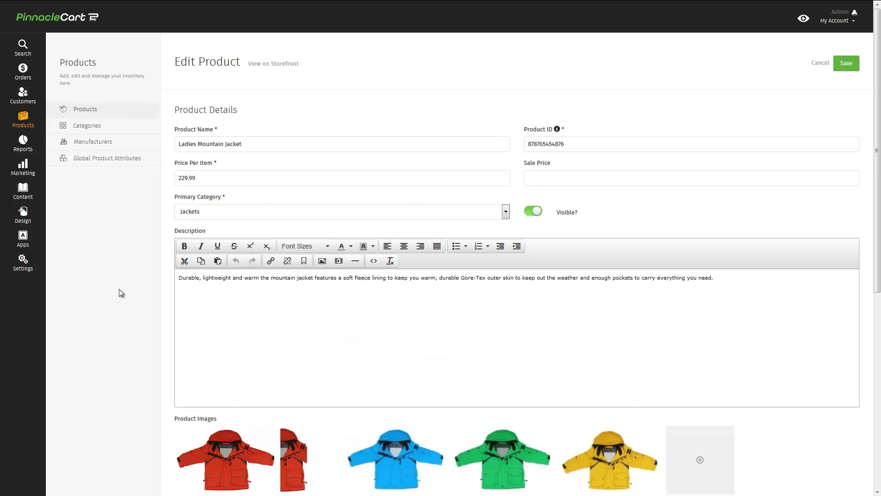
scroll(121, 289, down, 7)
click(209, 416)
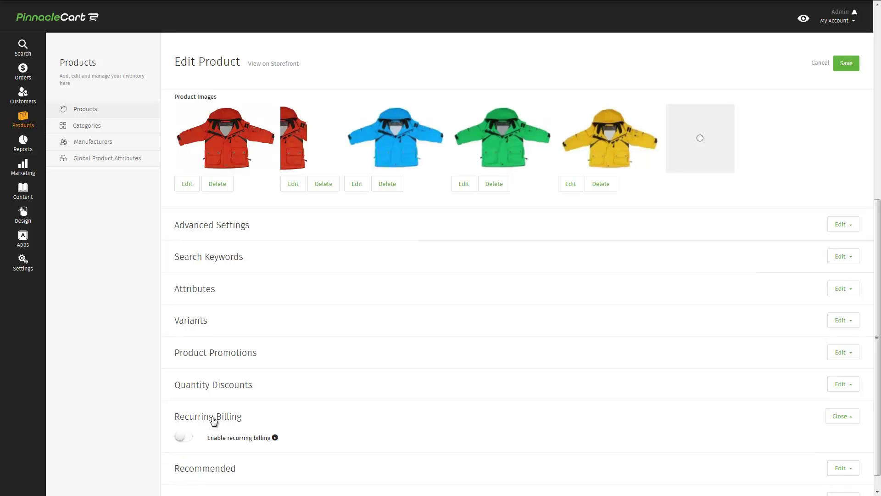
click(183, 440)
scroll(149, 401, down, 7)
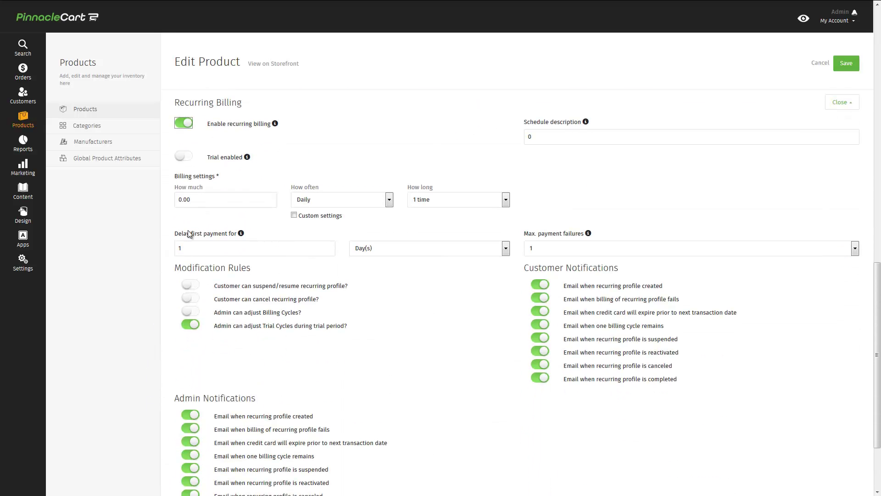
drag(208, 204, 158, 194)
text(25)
Bill weekly for 10 payments with the first payment delayed 14 days, then save
click(308, 199)
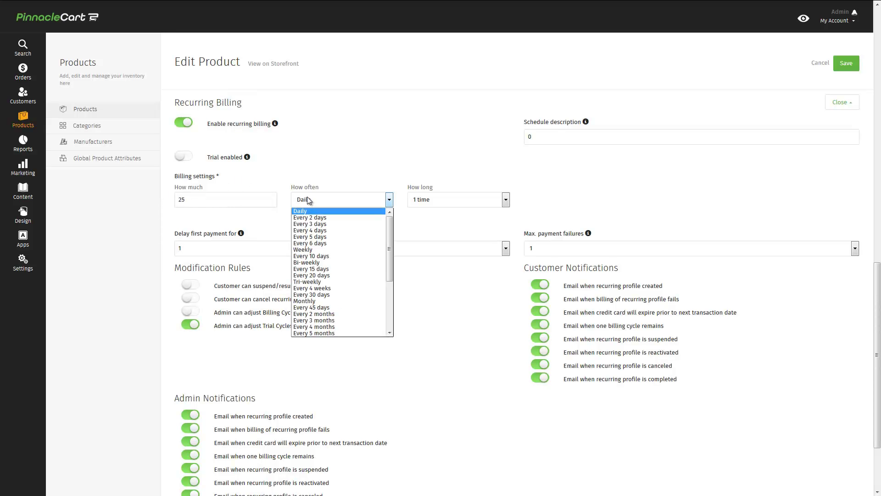
click(313, 249)
click(450, 200)
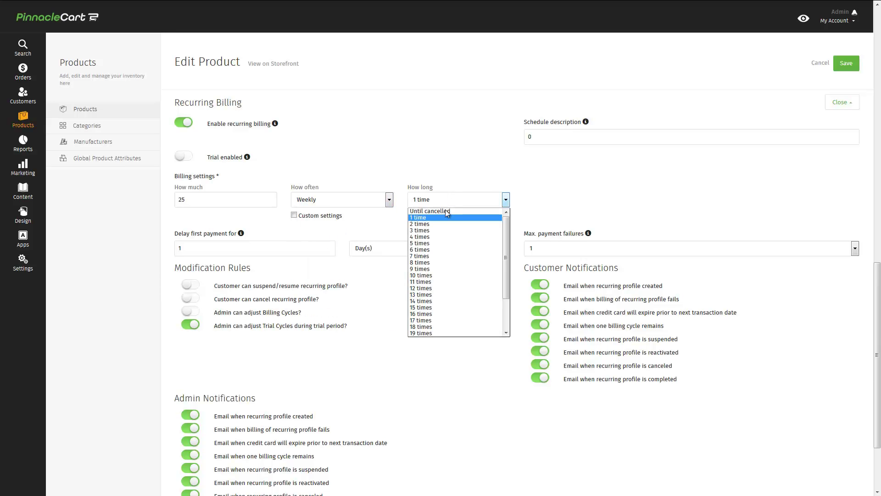
click(421, 275)
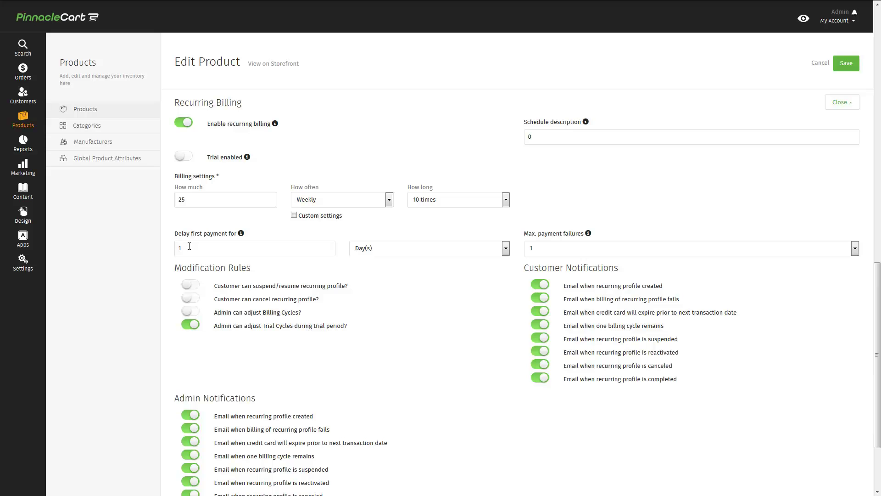
click(403, 252)
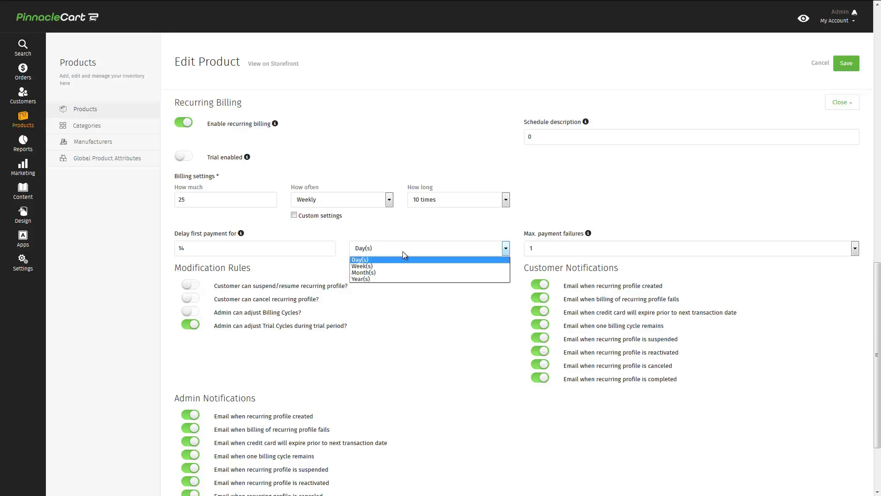
click(404, 251)
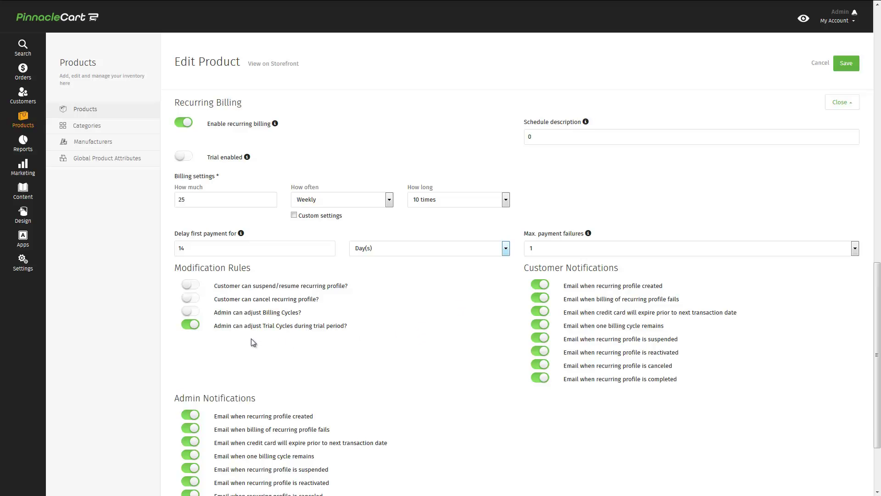
scroll(250, 340, down, 1)
scroll(252, 343, down, 1)
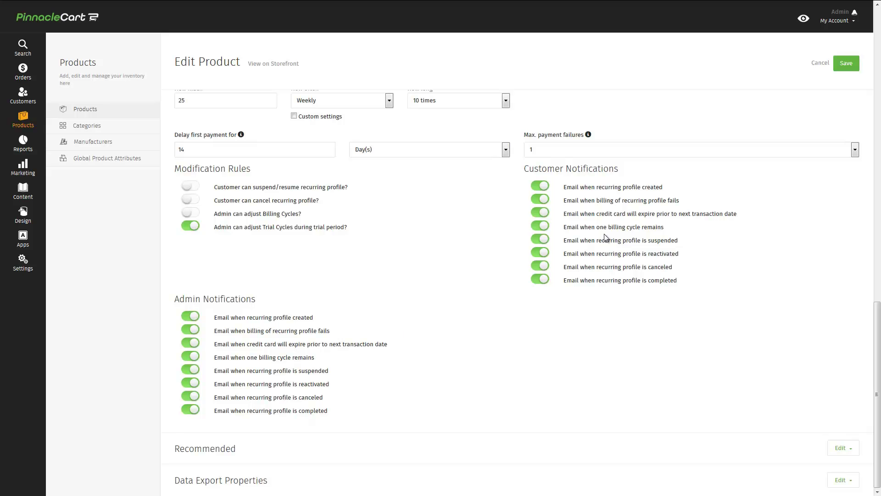
click(857, 62)
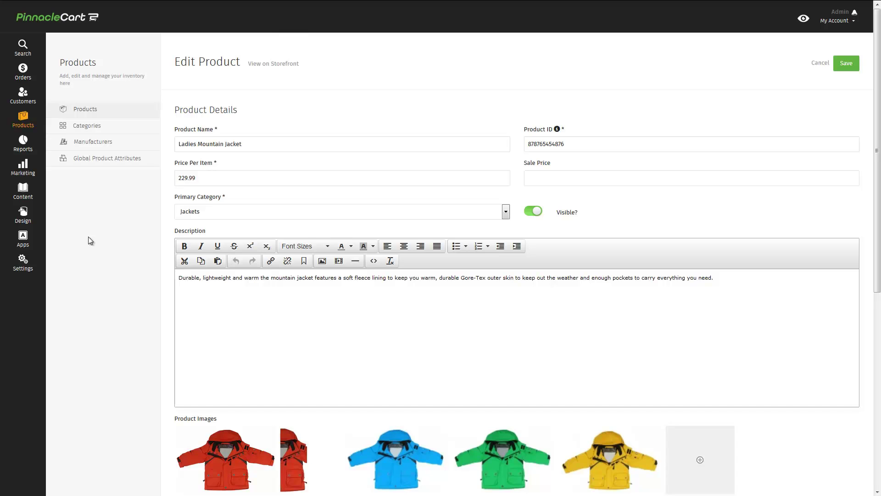
Enable PikFly Lite from the App Center and start a new same-day Delivery Area 1
click(25, 242)
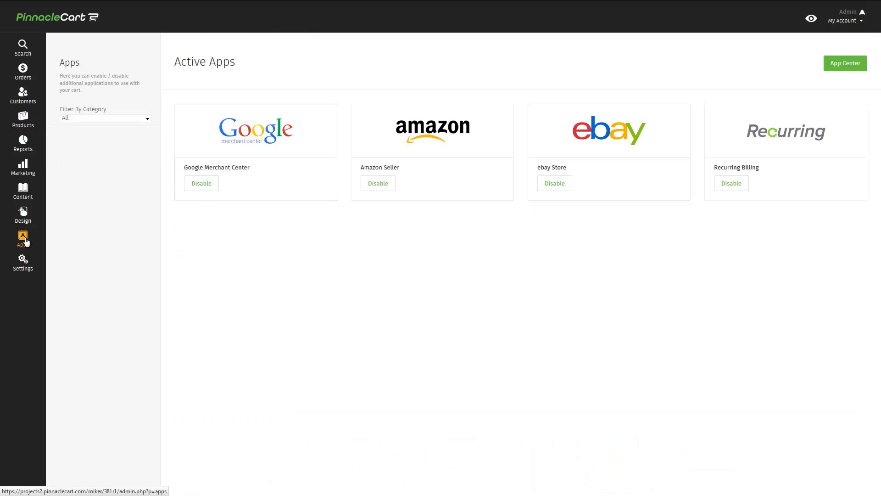
click(850, 67)
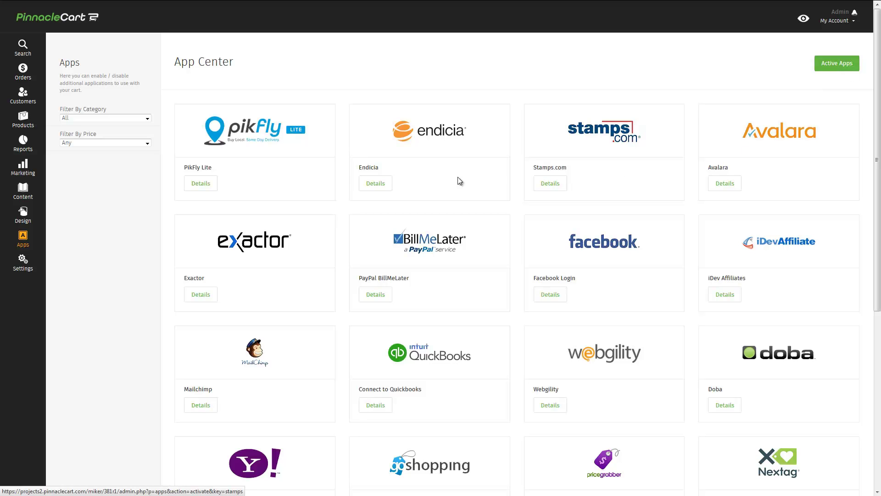
click(248, 136)
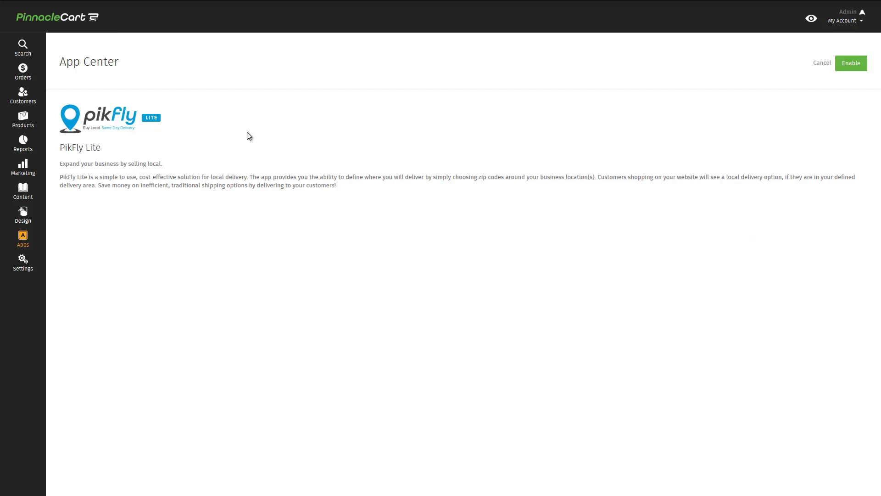
click(857, 65)
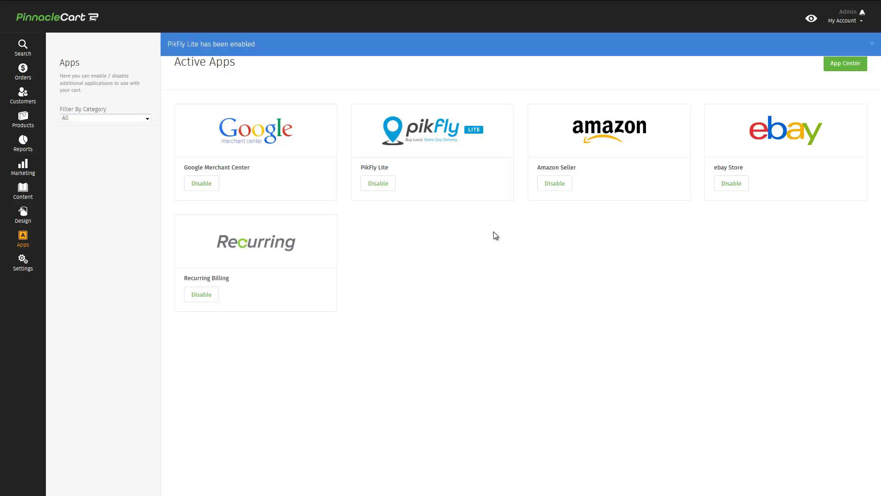
click(442, 137)
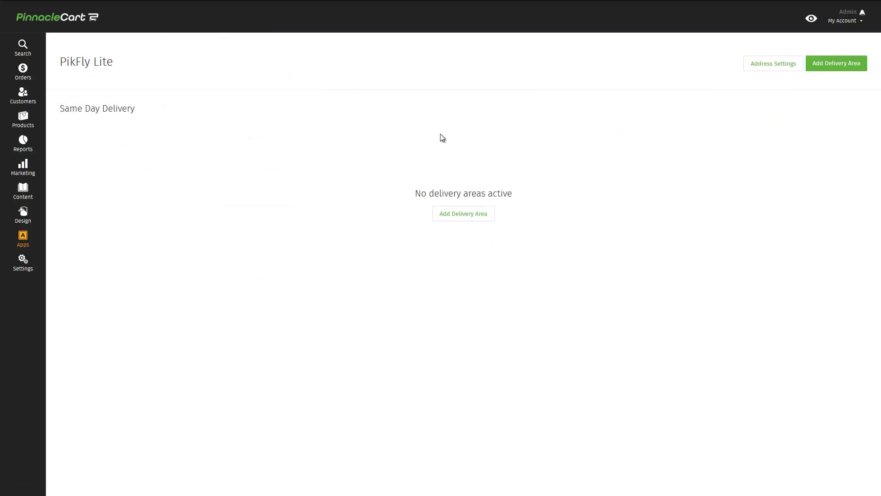
click(464, 214)
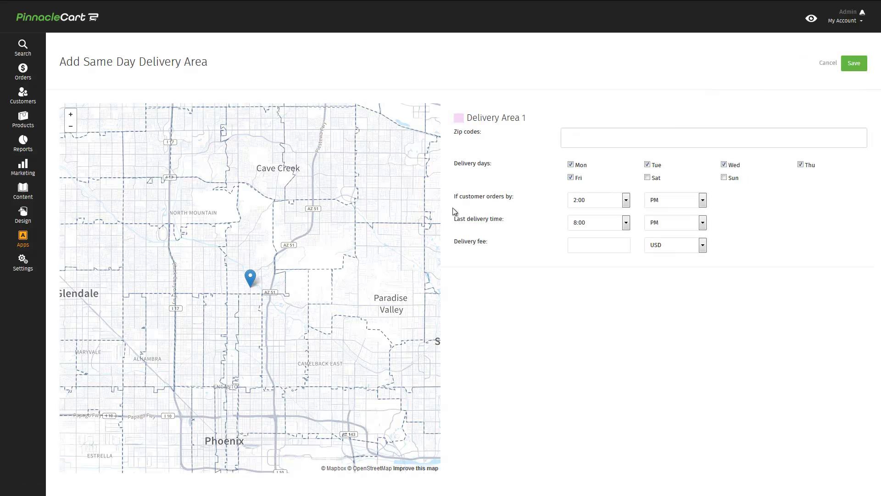
Add ZIP zones 85020, 85021, 85015, 85012, 85013, 85014, 85016, 85028, 85018 and 85051 to the area
click(254, 257)
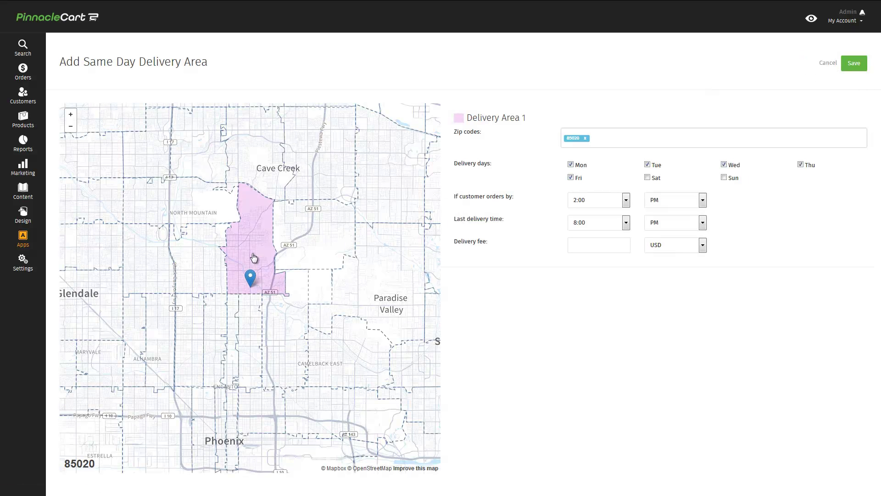
click(213, 256)
click(195, 317)
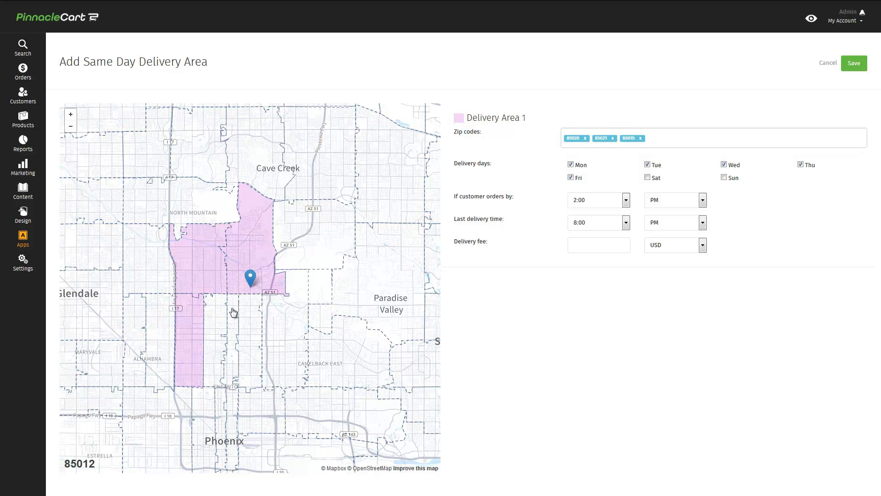
click(234, 310)
click(215, 309)
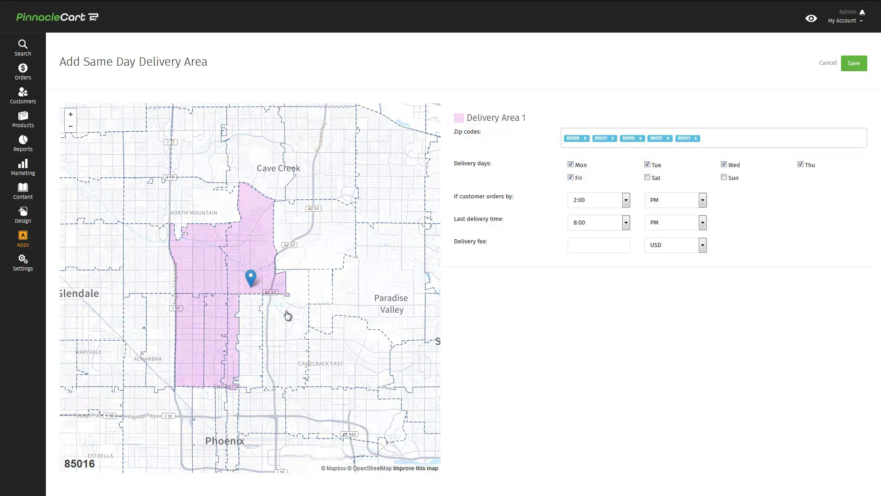
click(250, 327)
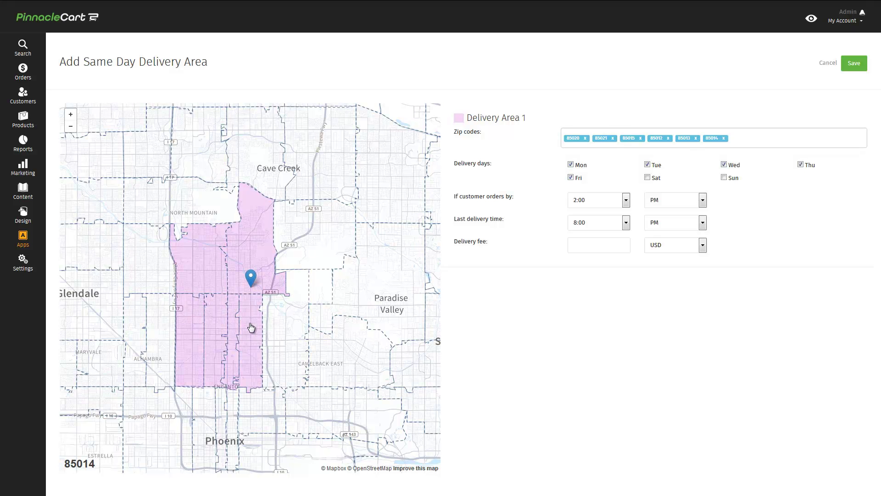
click(279, 331)
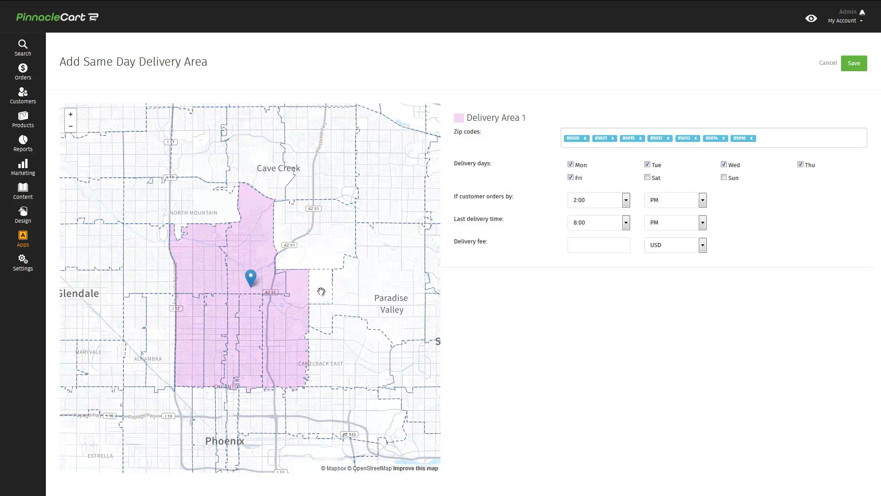
click(316, 253)
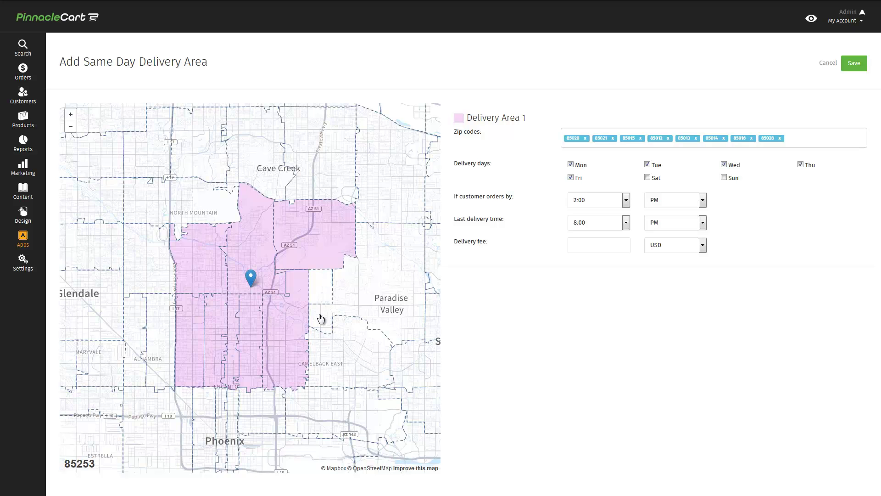
click(317, 350)
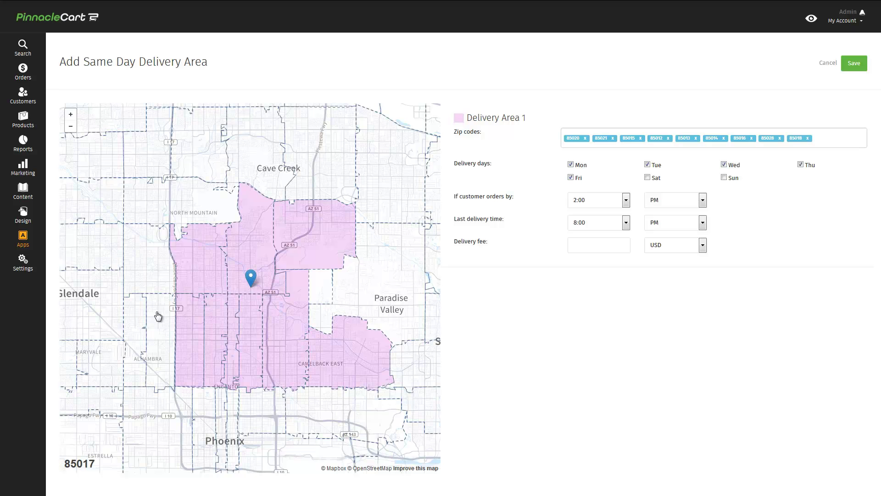
click(157, 277)
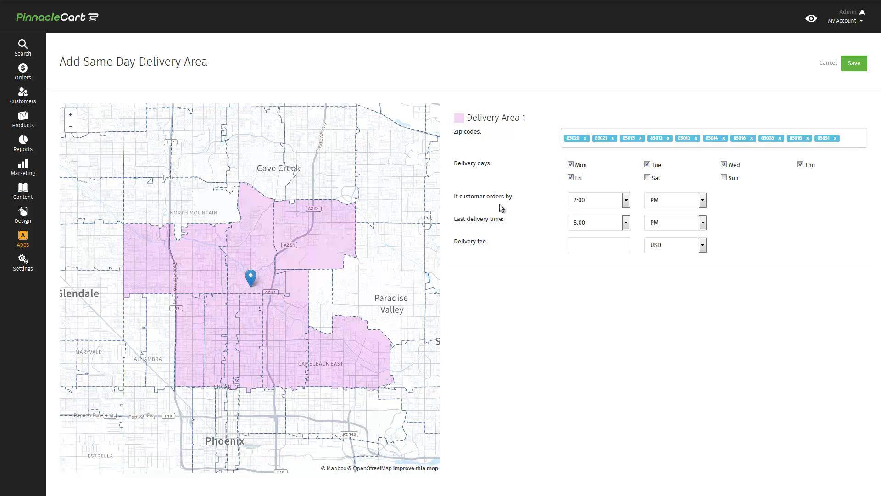
Set a 12:00 PM order cutoff, 5:00 PM last delivery and $18.99 fee, then save
click(626, 200)
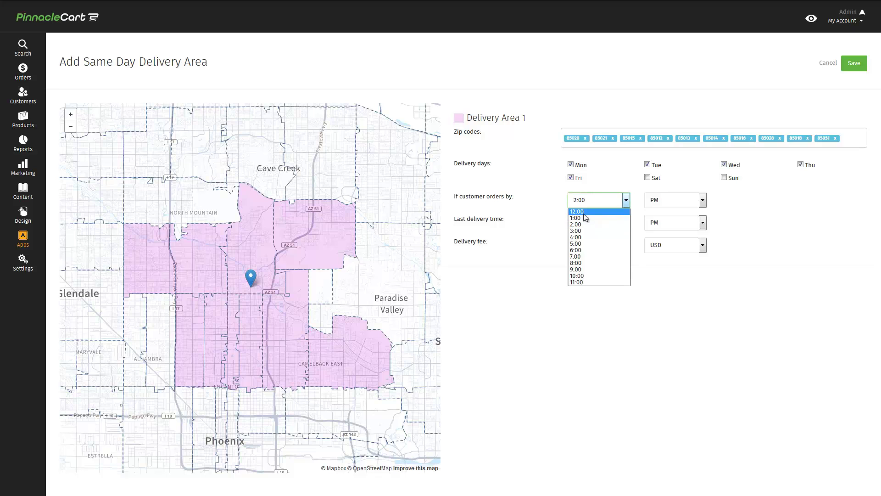
click(599, 211)
click(625, 223)
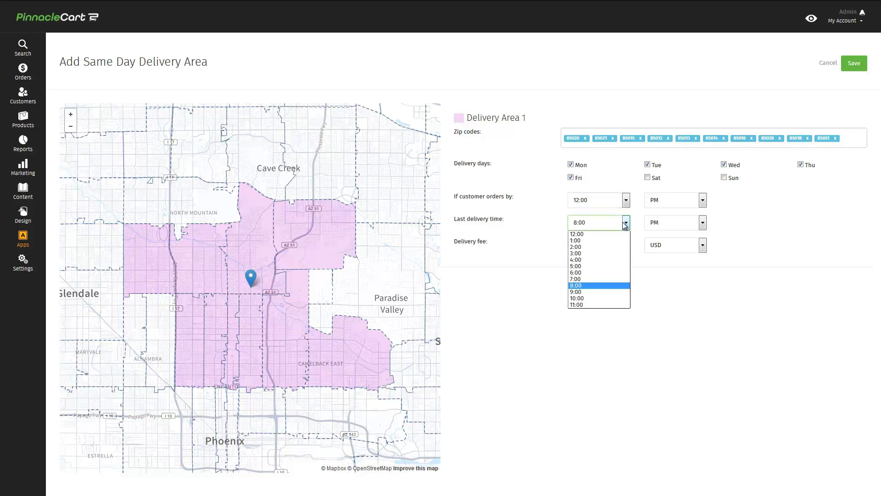
click(583, 260)
click(584, 246)
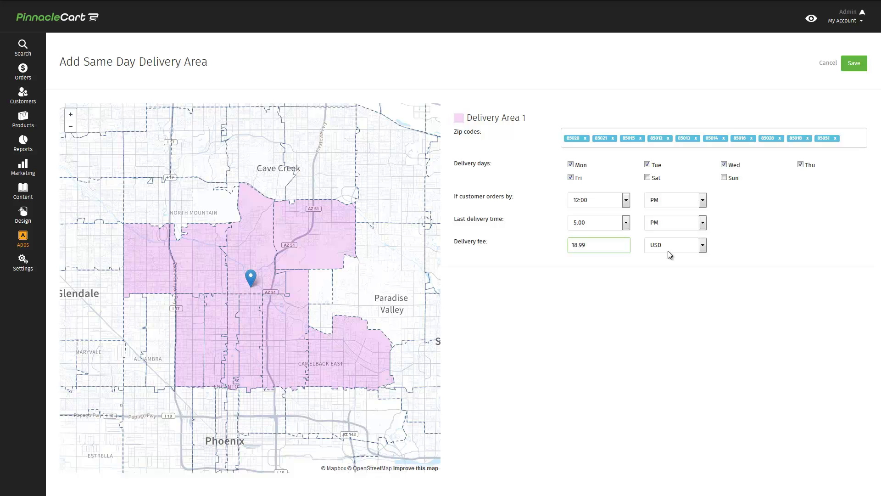
click(852, 63)
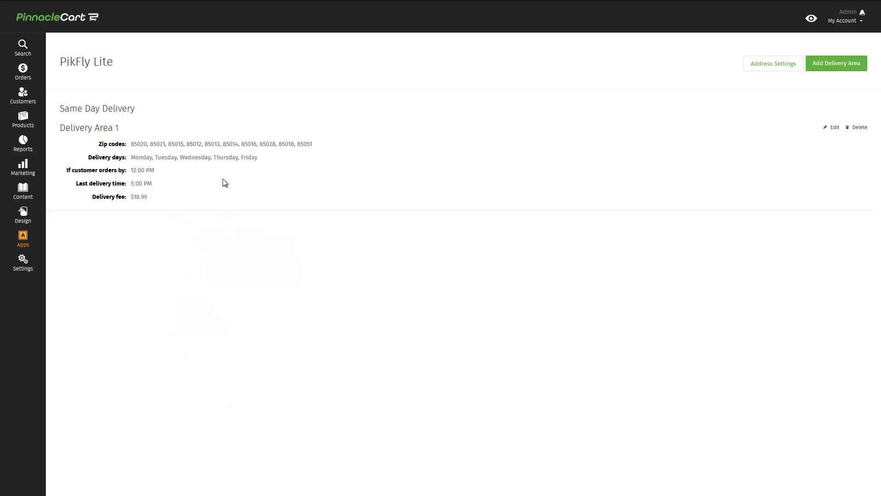
Switch on 'Available for same day delivery' in Classic Jeans' Advanced Settings and save
click(26, 120)
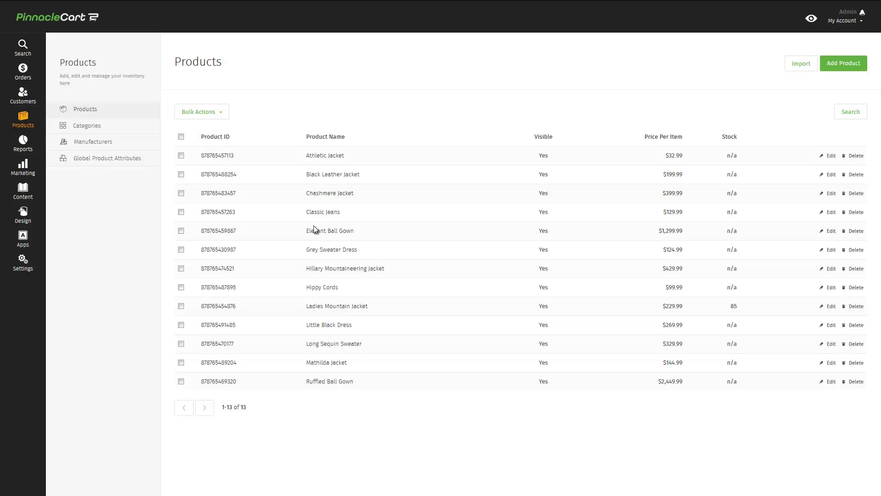
click(321, 212)
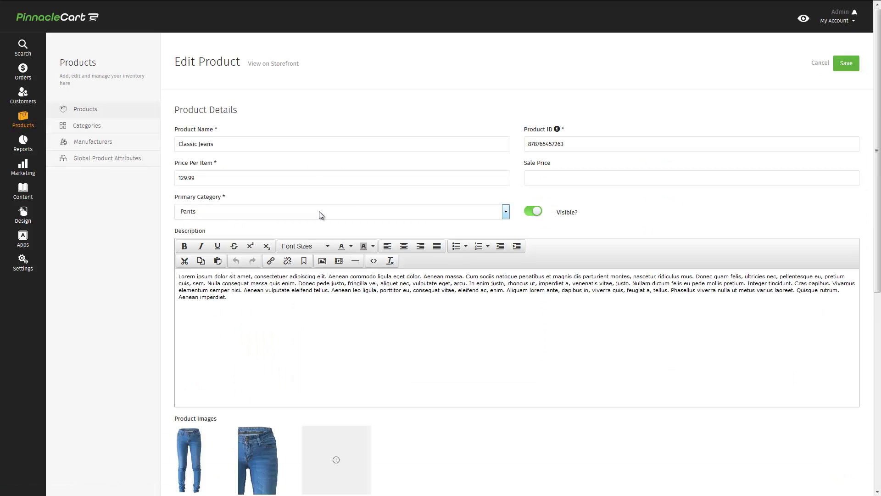
scroll(305, 280, down, 7)
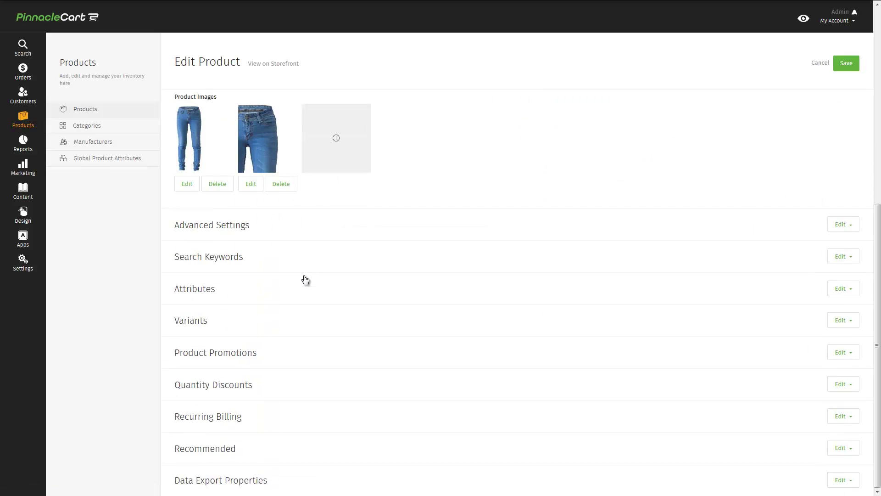
drag(240, 226, 237, 225)
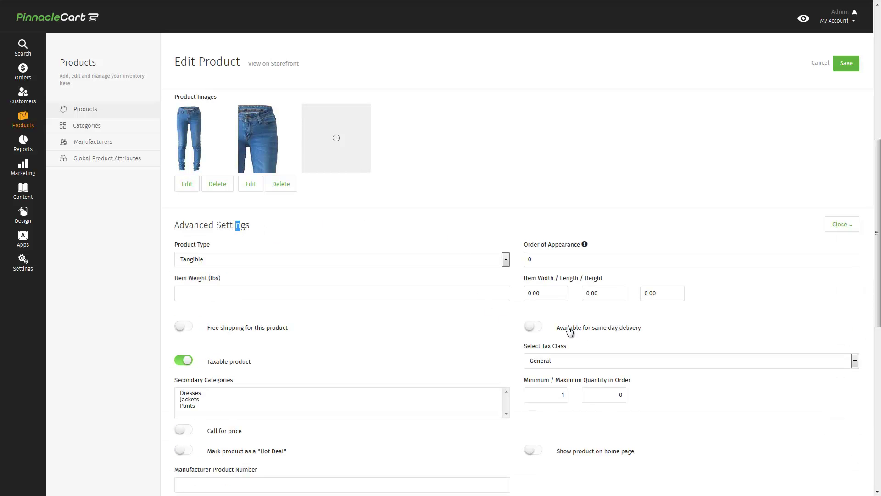
click(537, 328)
scroll(628, 328, down, 3)
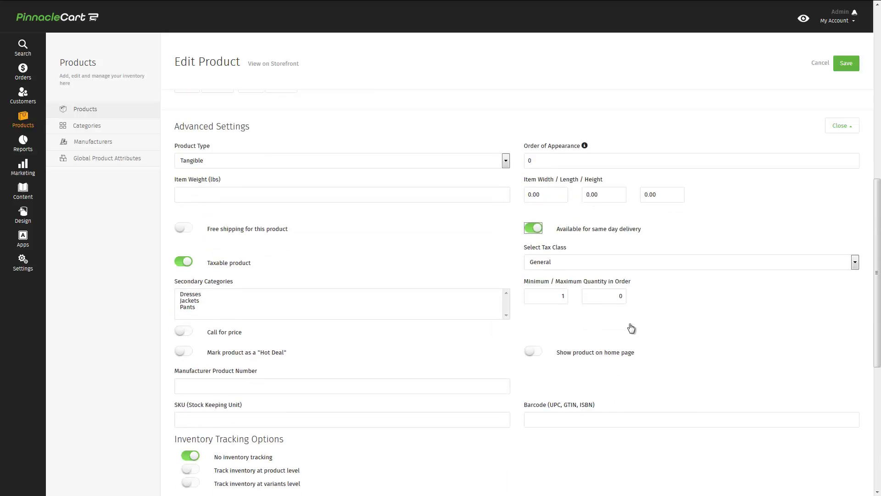
click(846, 69)
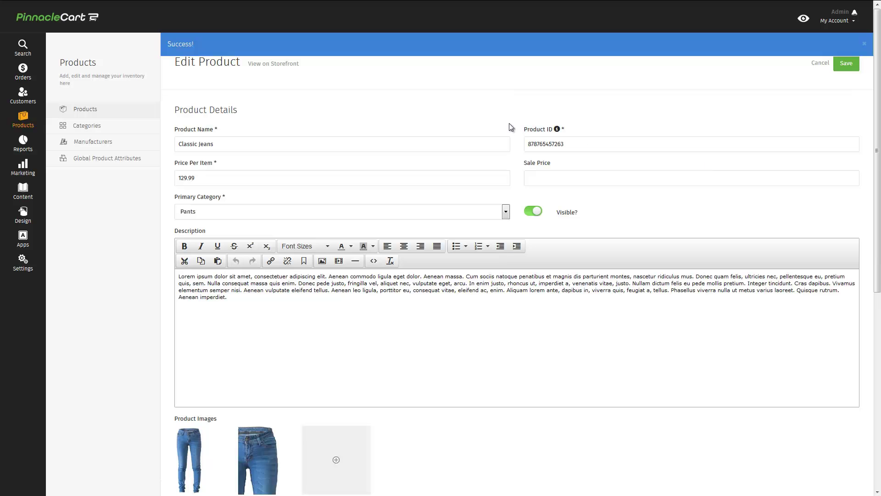
click(288, 65)
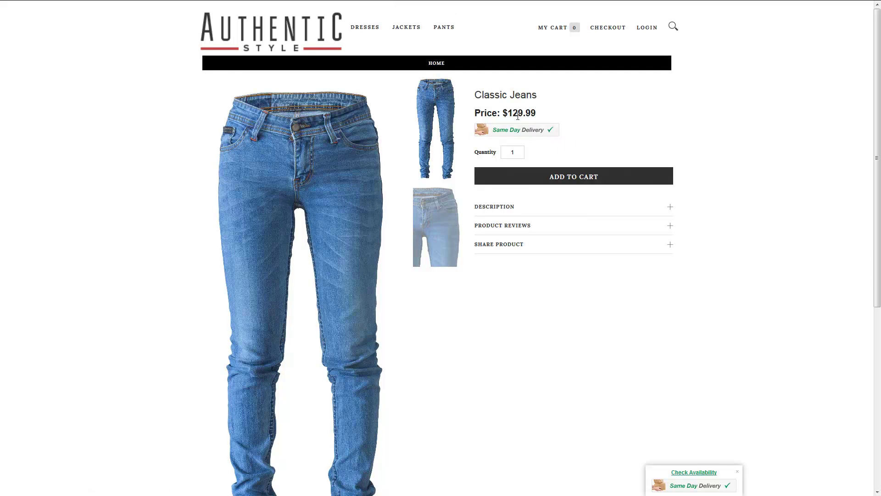
Scroll through the Classic Jeans storefront page and follow its Same Day Delivery badge link
scroll(719, 466, down, 5)
scroll(716, 468, up, 5)
scroll(712, 472, down, 5)
scroll(709, 476, down, 2)
scroll(708, 477, up, 6)
click(527, 133)
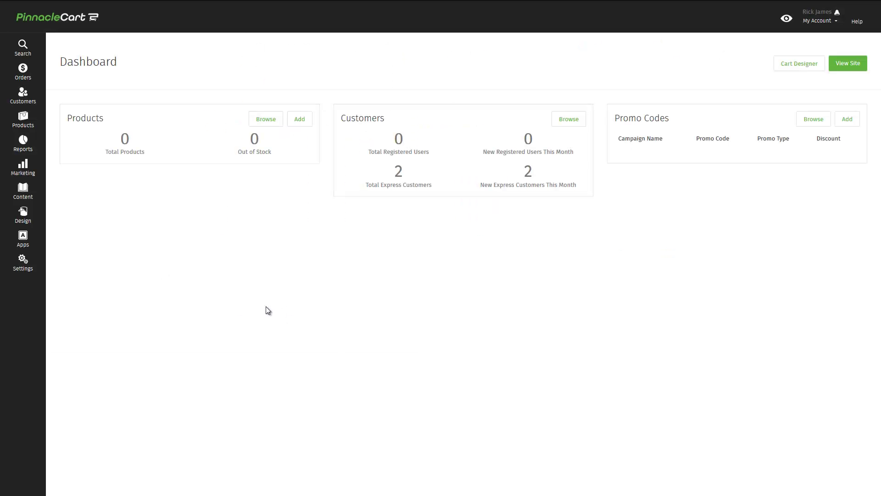
Search 'lang' to reach Languages and begin a new language titled 'Español'
click(20, 49)
text(langu)
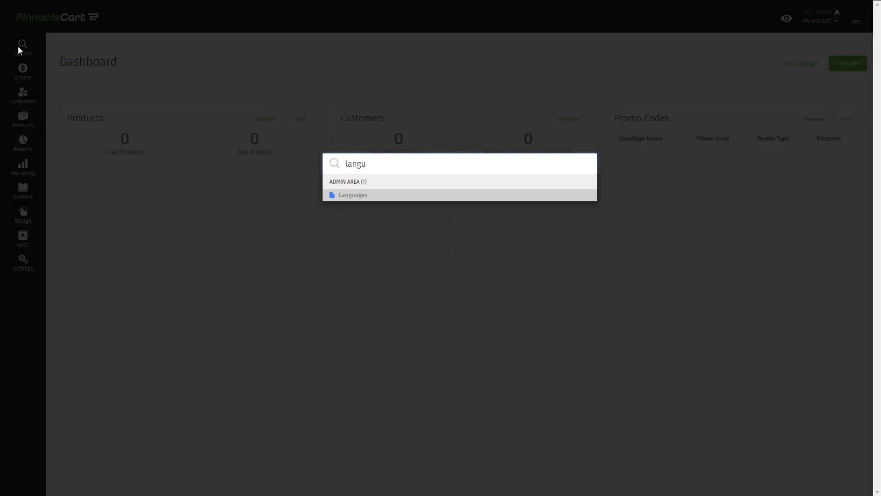
key(Return)
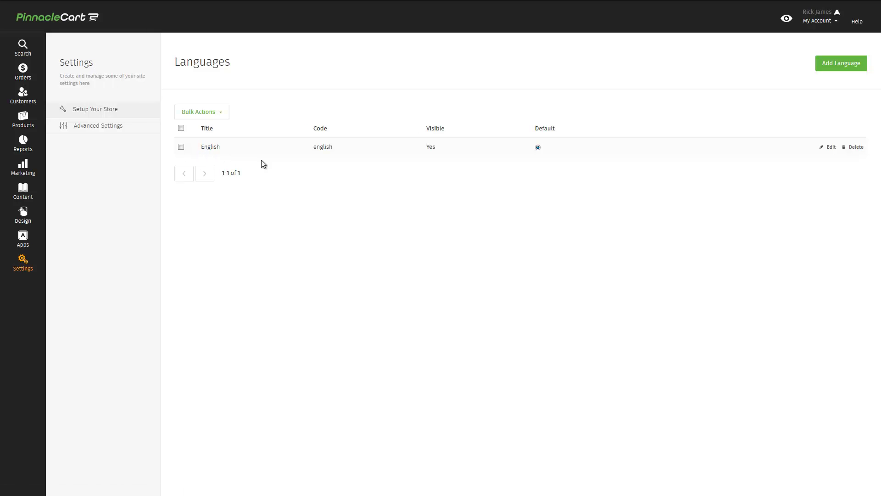
click(829, 64)
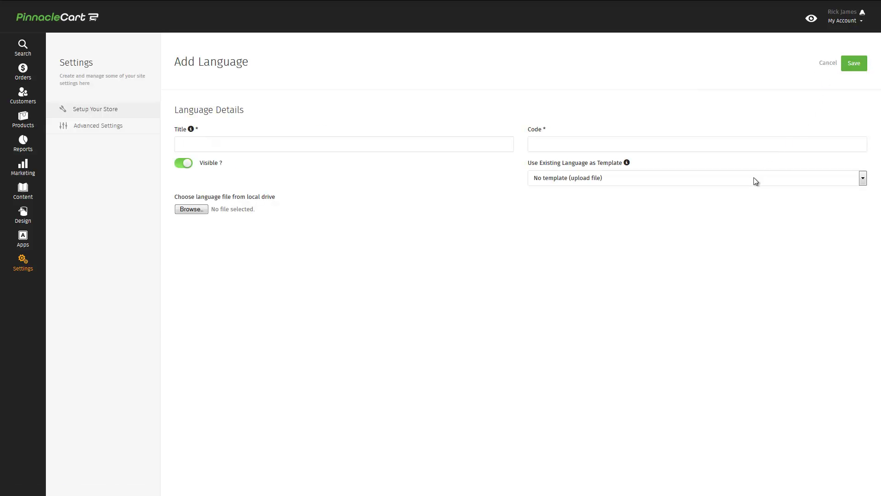
click(193, 143)
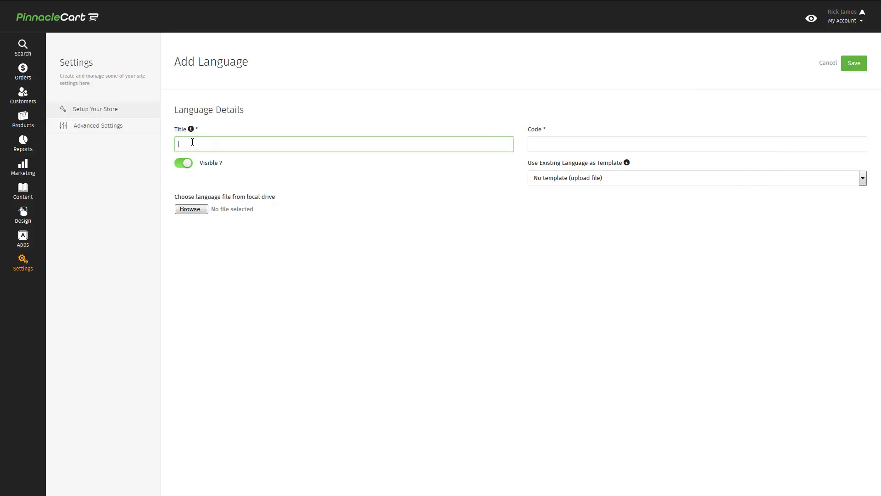
text(Español)
click(538, 145)
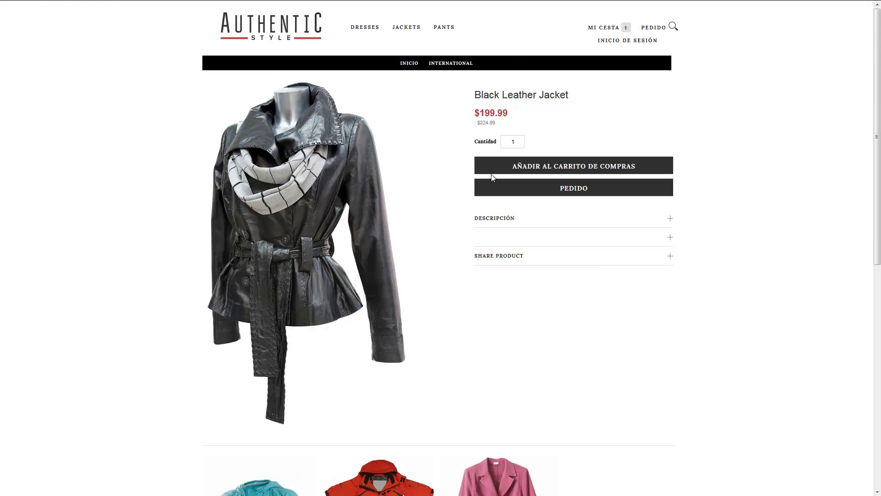
Save English as the storefront language in International settings, then go back to the home page
click(498, 221)
click(498, 220)
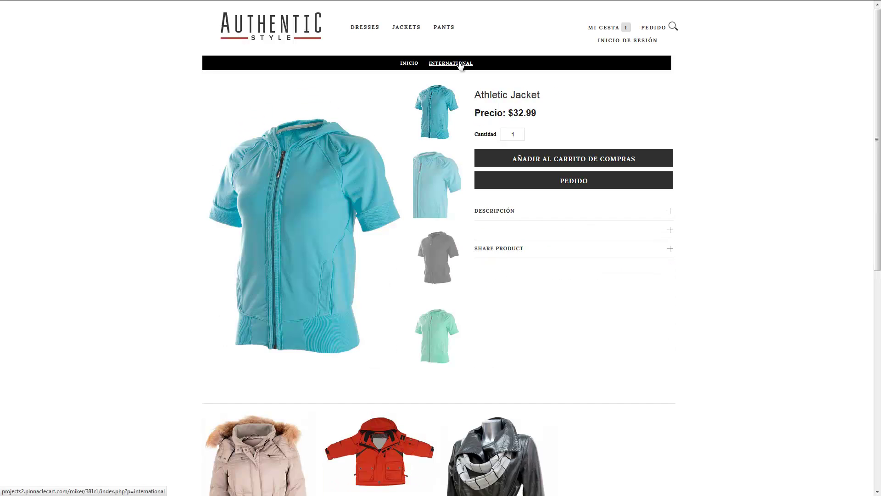
click(458, 62)
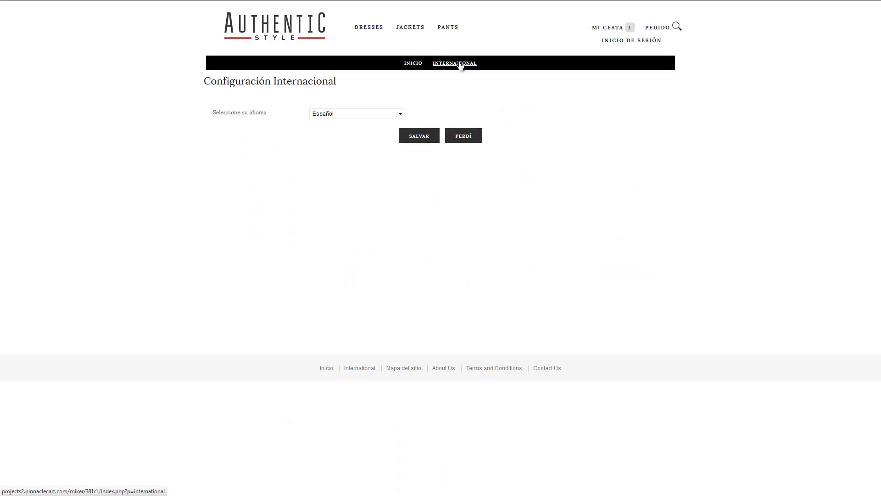
click(378, 115)
click(351, 123)
click(436, 139)
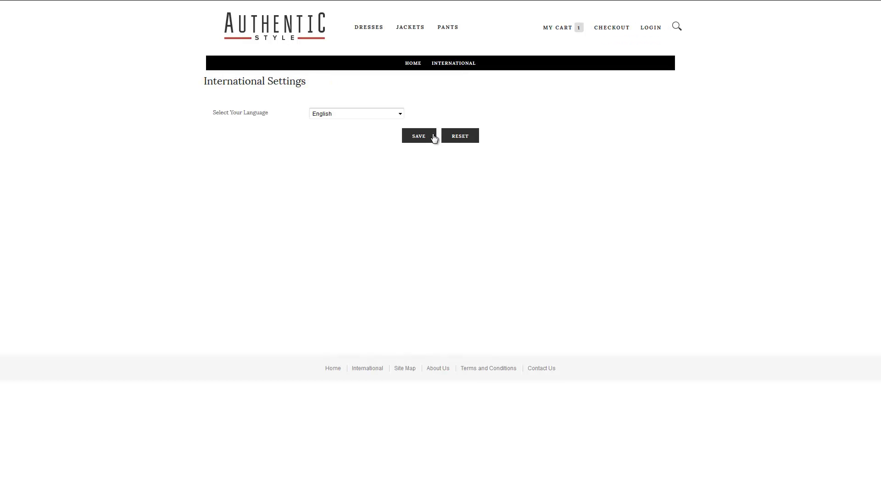
click(305, 27)
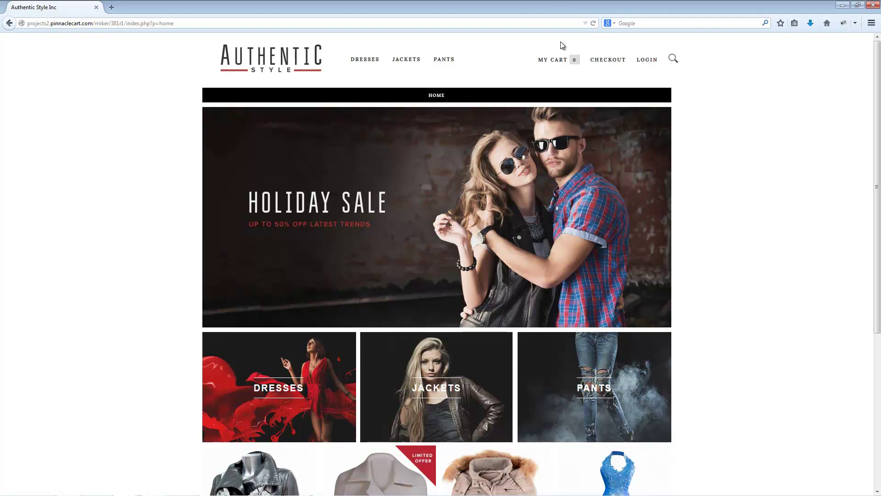
Restore the browser and shrink it to about half size to preview the storefront
double_click(439, 8)
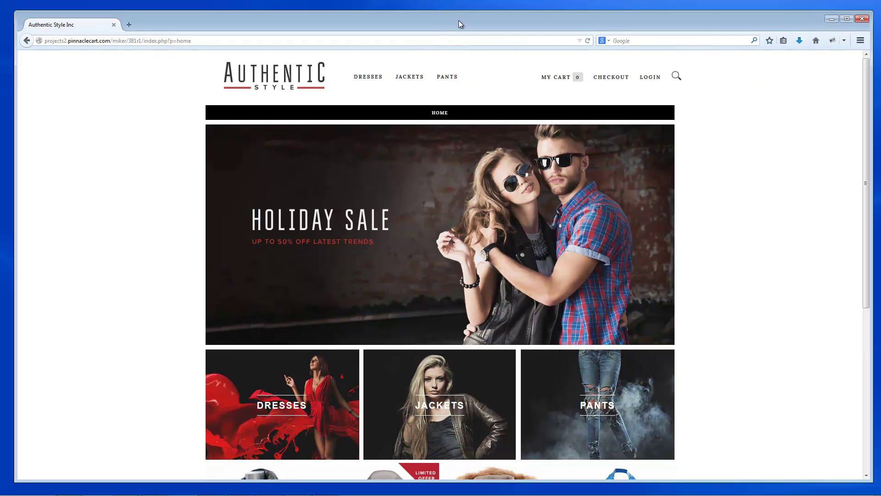
scroll(836, 452, down, 5)
scroll(826, 440, up, 5)
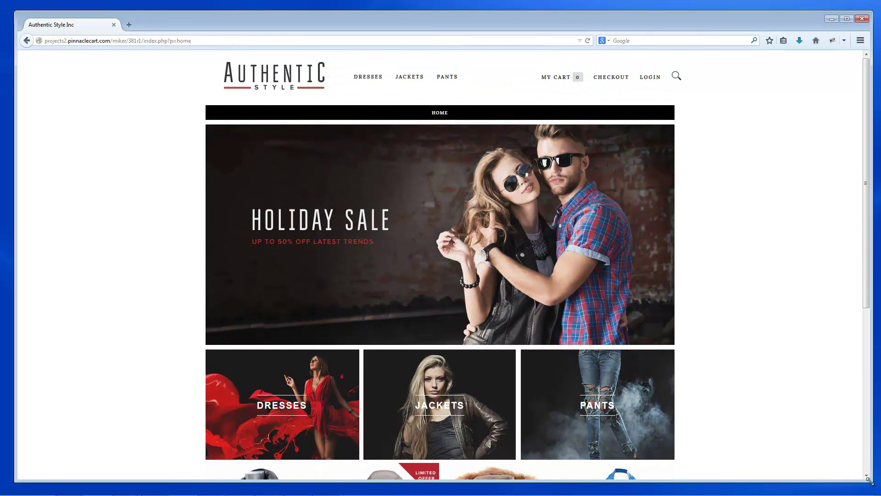
drag(869, 480, 401, 296)
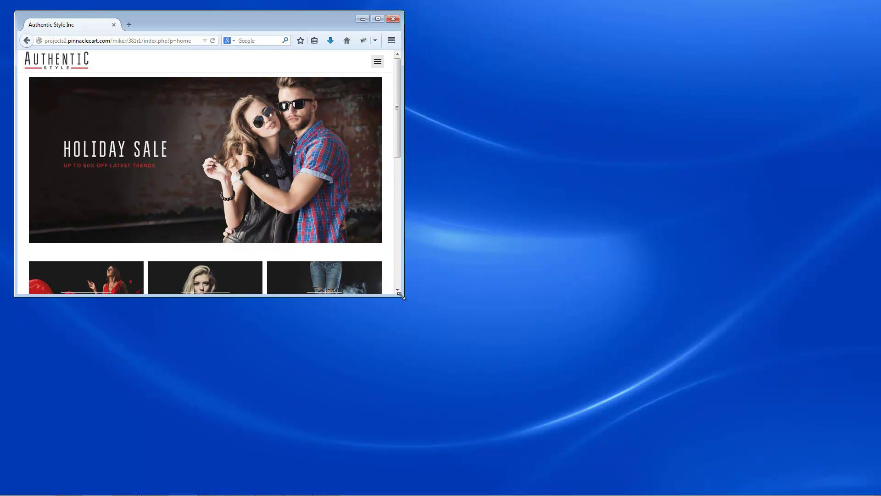
scroll(359, 210, down, 6)
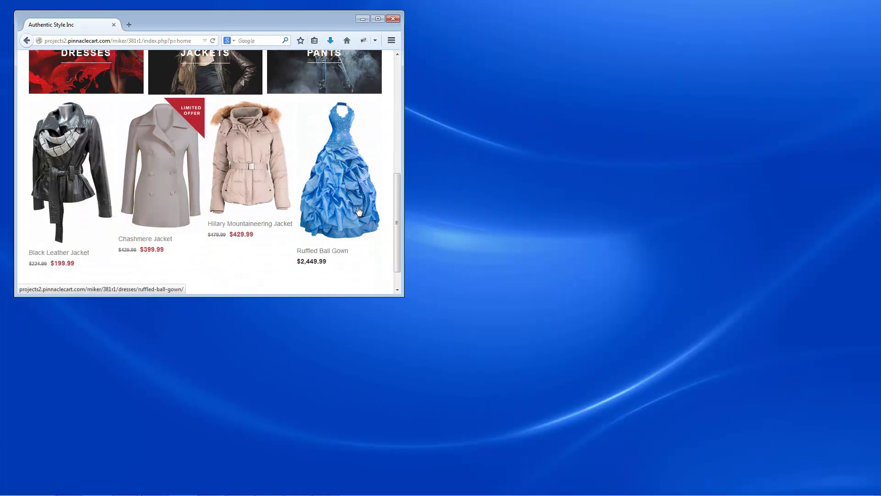
View the Hillary Mountaineering Jacket page's hood and belted photos, then return home
click(253, 154)
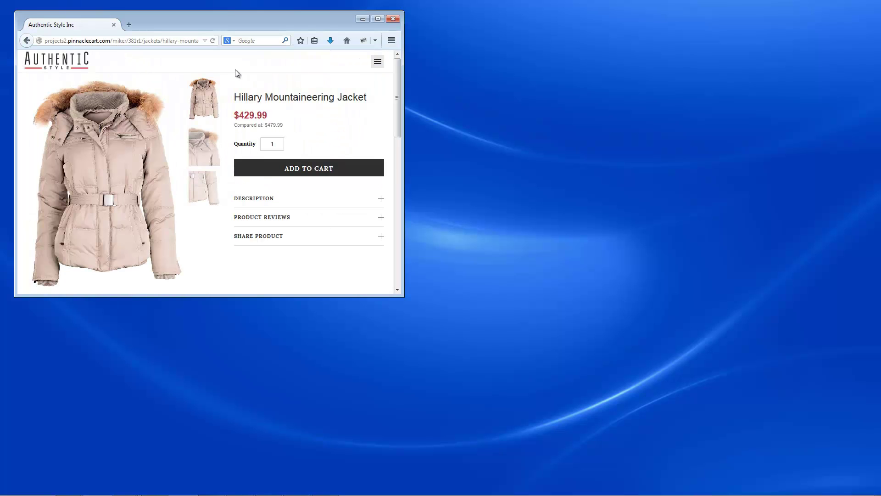
click(208, 153)
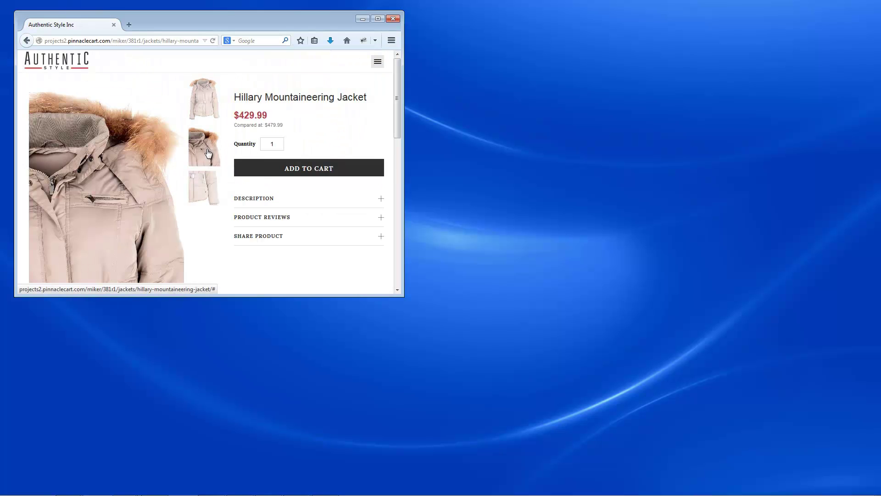
click(211, 183)
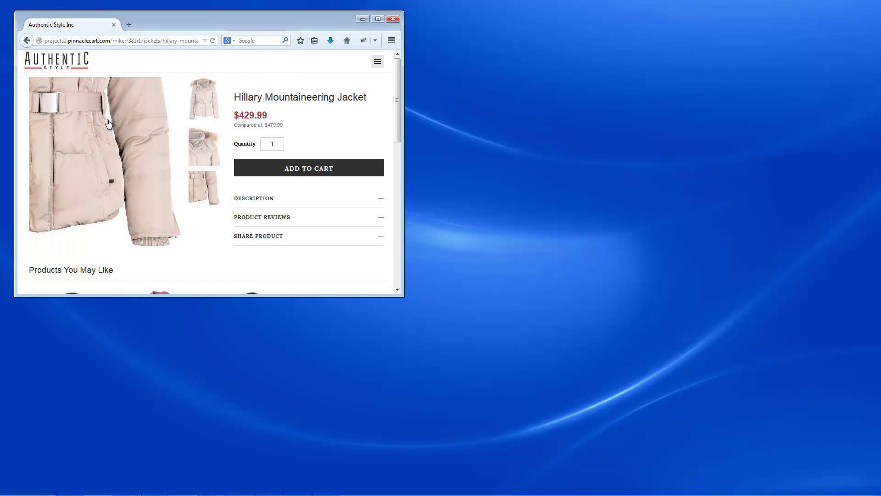
drag(396, 135, 395, 116)
click(81, 60)
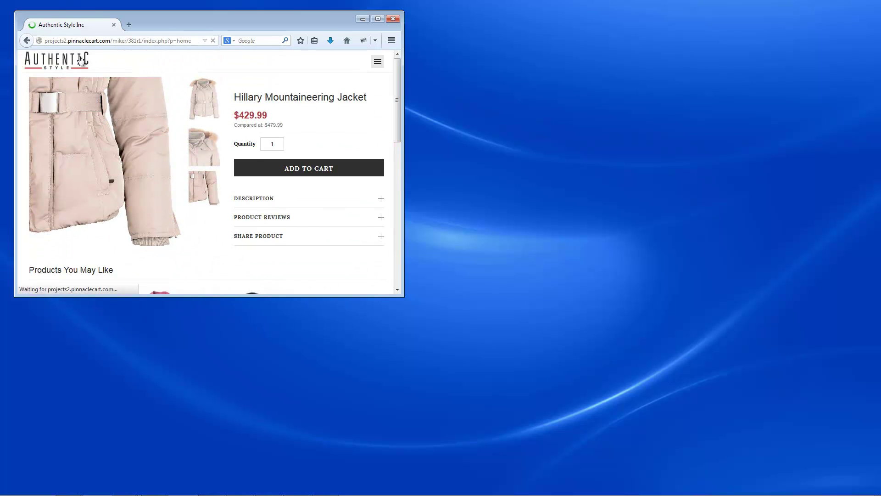
Narrow the browser to phone width and scroll through the storefront home page
drag(405, 296, 172, 282)
scroll(120, 142, down, 6)
scroll(118, 141, down, 10)
scroll(118, 142, up, 3)
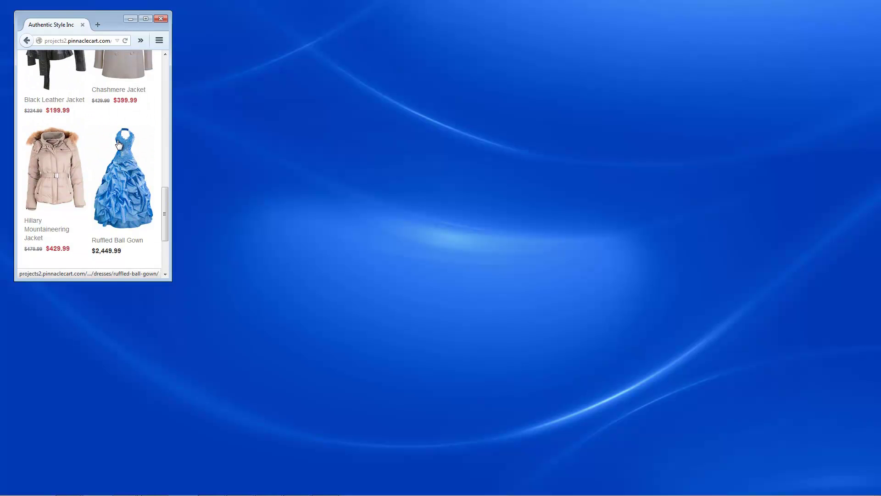
Browse the Ruffled Ball Gown page and its second photo, then return home maximized
click(119, 143)
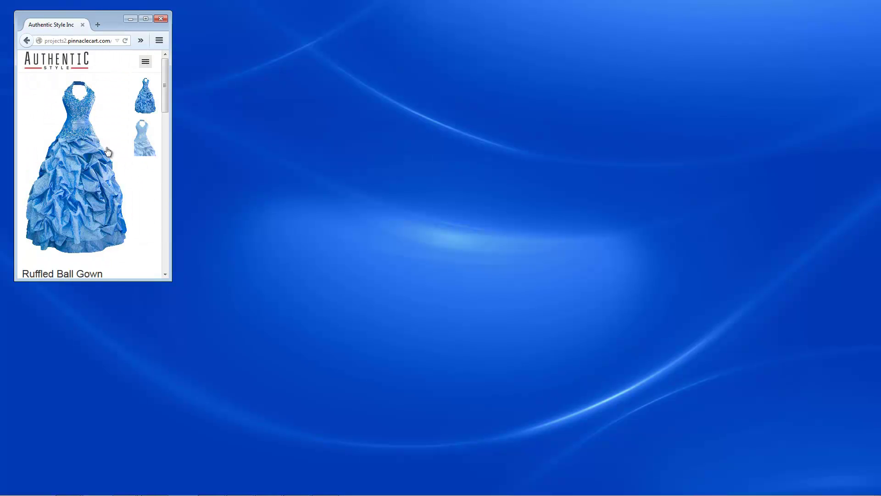
click(141, 143)
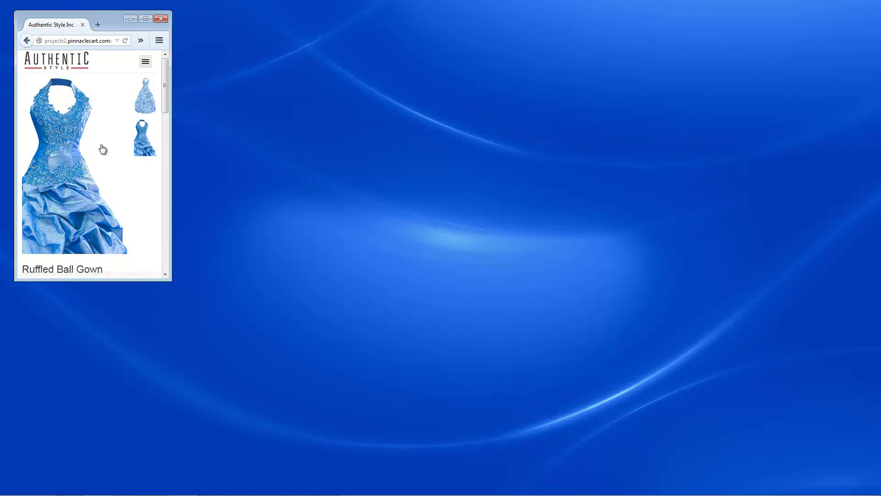
scroll(101, 148, down, 10)
scroll(102, 148, down, 5)
scroll(102, 149, up, 15)
click(62, 68)
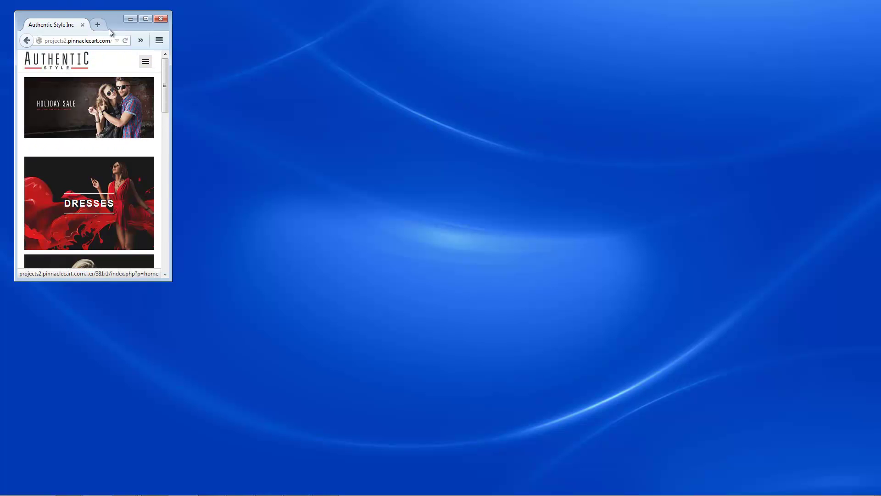
click(142, 18)
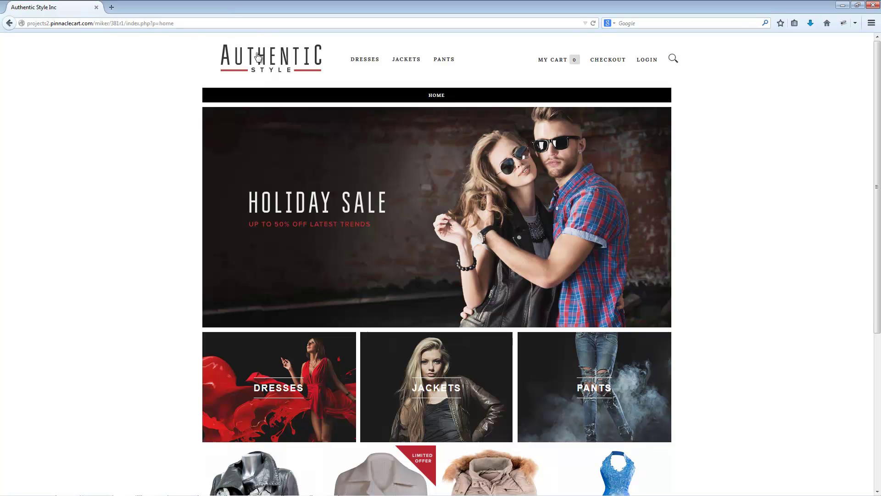